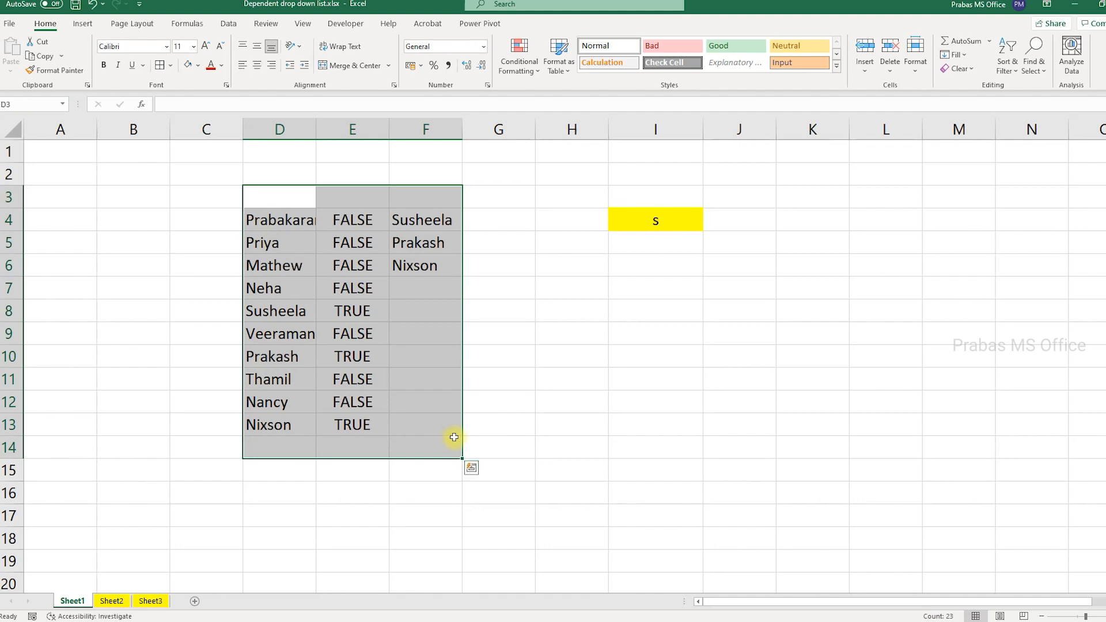
- Open the drop-down list in cell I4 to view the names matching its search text
{"action": "left_click", "coordinate": [486, 424]}
{"action": "left_click", "coordinate": [647, 221]}
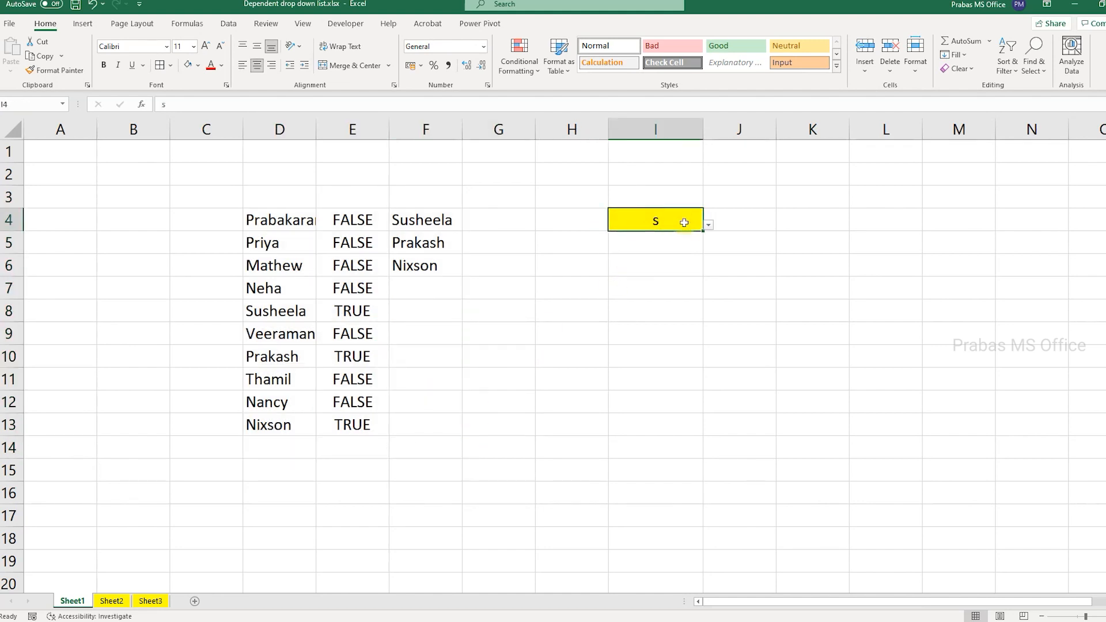
{"action": "left_click", "coordinate": [708, 227]}
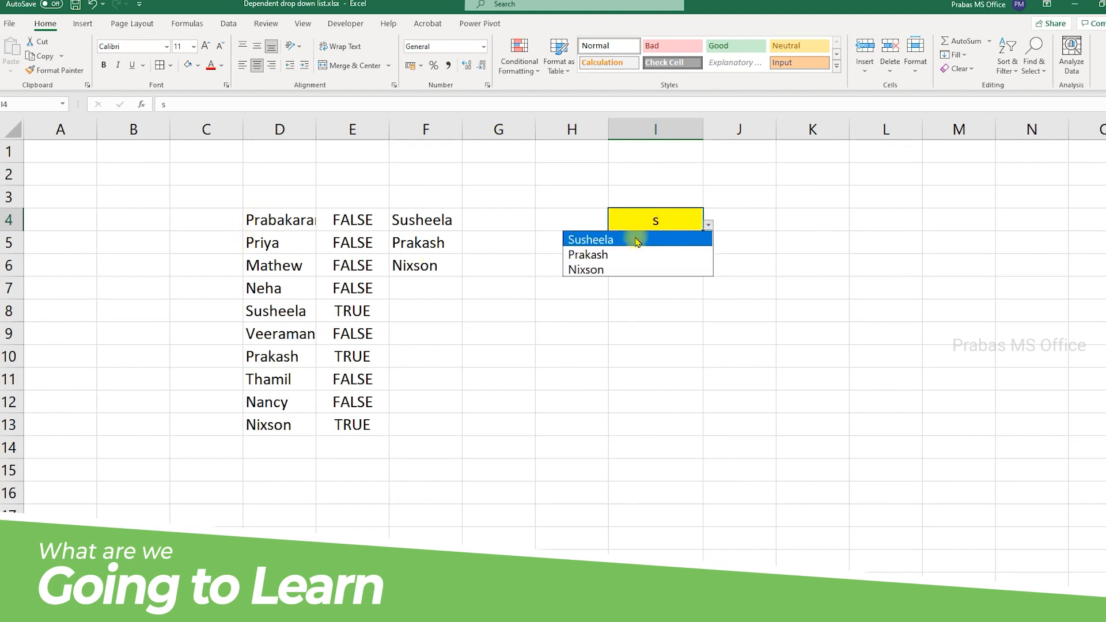
- Enter "a" in cell I4 and browse the names offered in its drop-down list
{"action": "left_click", "coordinate": [657, 221]}
{"action": "type", "text": "a"}
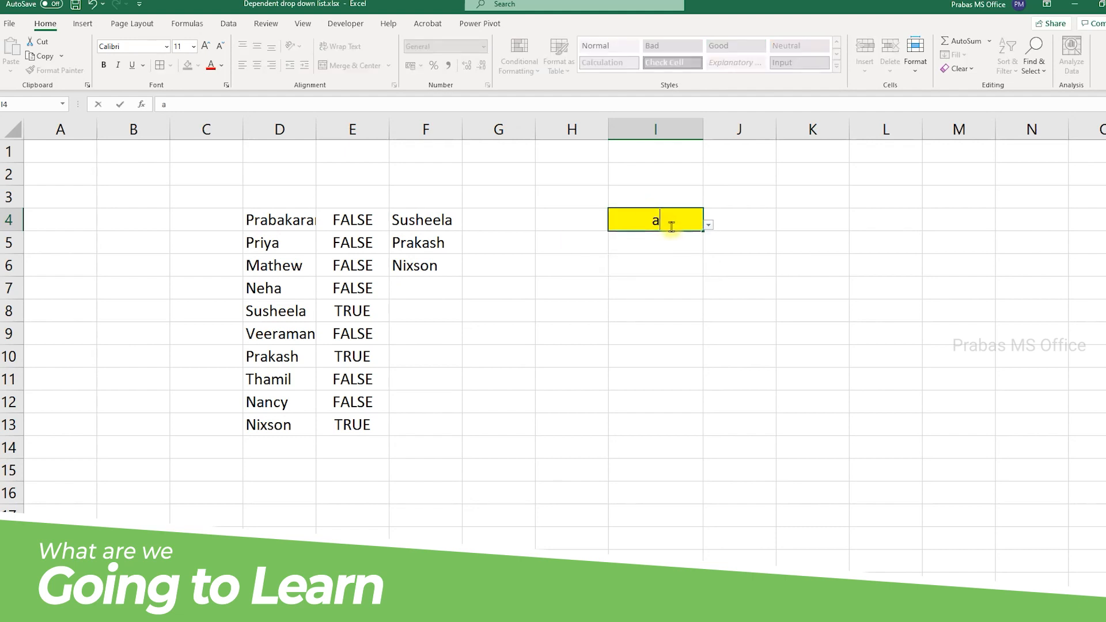
{"action": "key", "text": "Tab"}
{"action": "left_click", "coordinate": [692, 224]}
{"action": "left_click", "coordinate": [708, 225]}
{"action": "left_click_drag", "start_coordinate": [699, 265], "coordinate": [698, 309]}
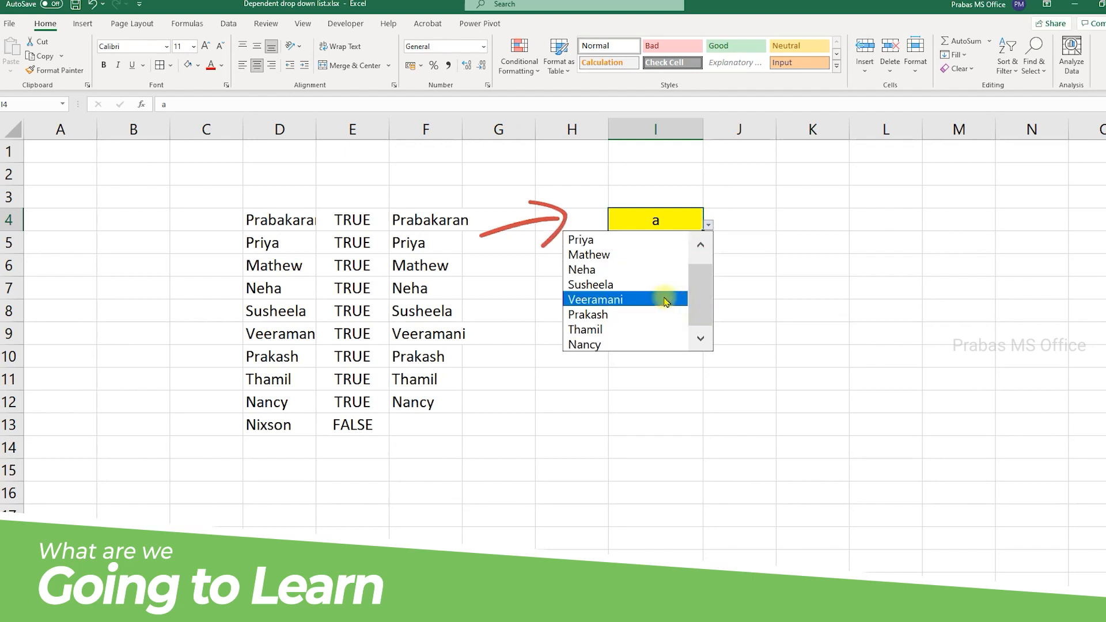
- Change the search text in cell I4 to "as" and open its drop-down list
{"action": "left_click", "coordinate": [656, 223]}
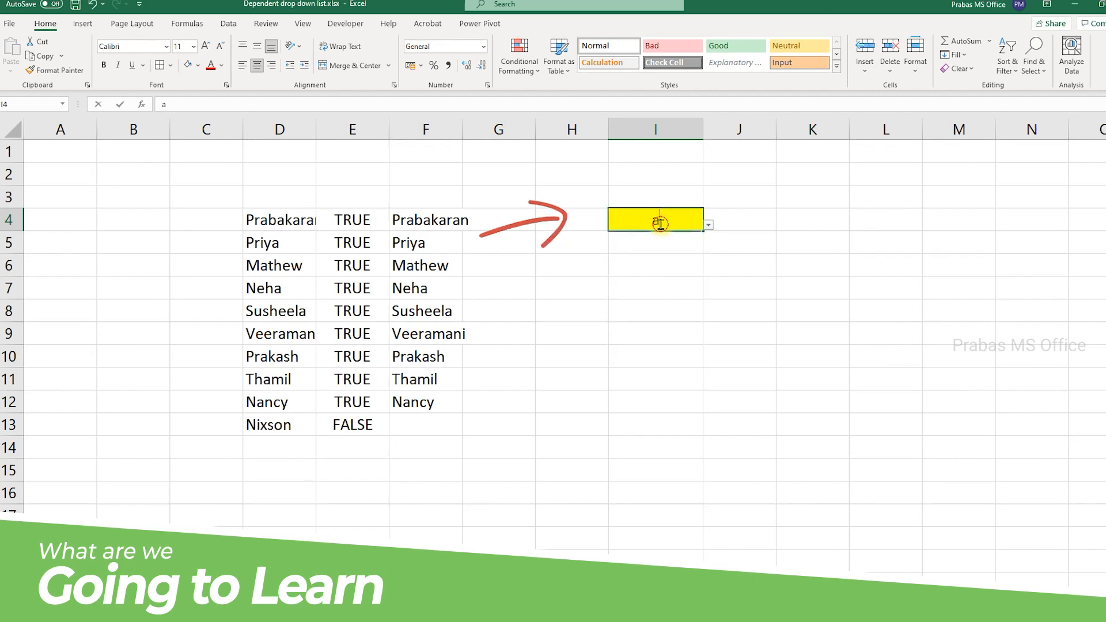
{"action": "double_click", "coordinate": [657, 224]}
{"action": "type", "text": "as"}
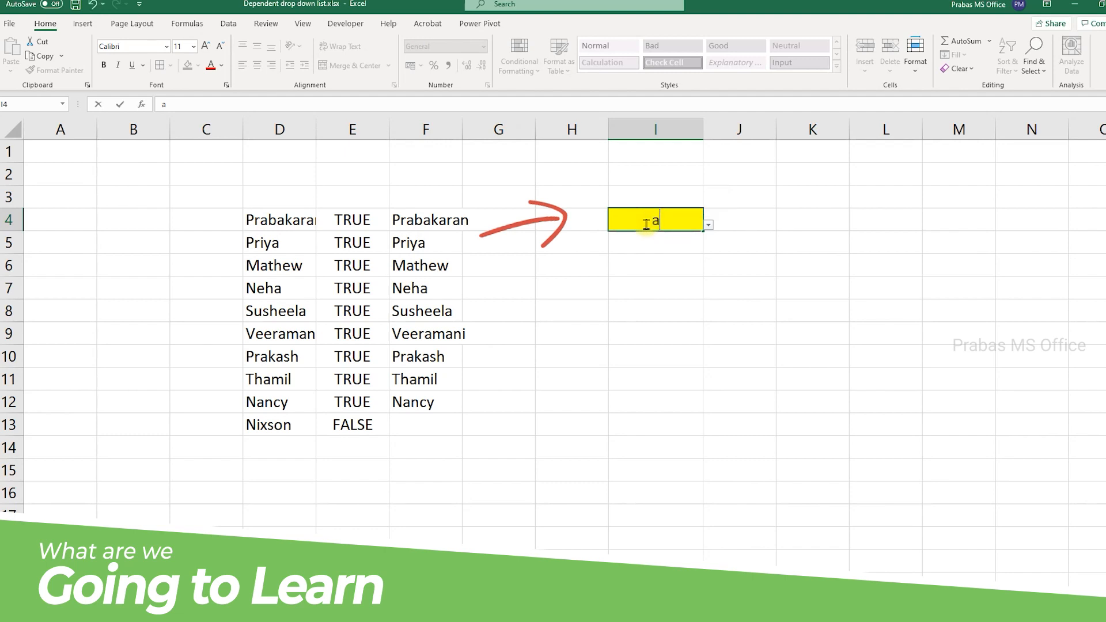
{"action": "key", "text": "Tab"}
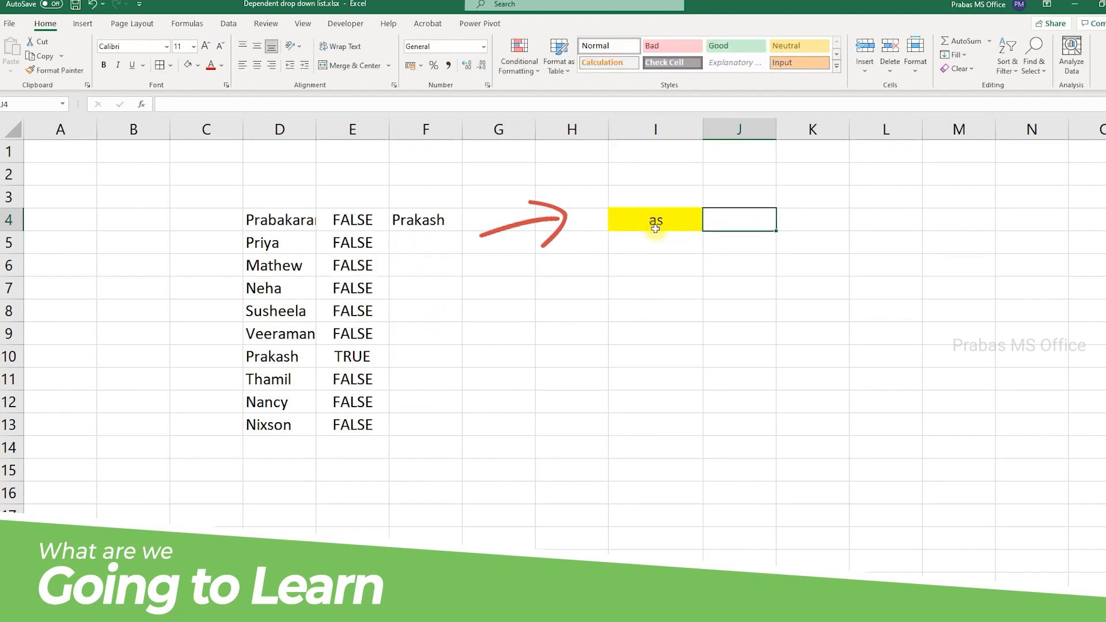
{"action": "left_click", "coordinate": [655, 228]}
{"action": "left_click", "coordinate": [707, 225]}
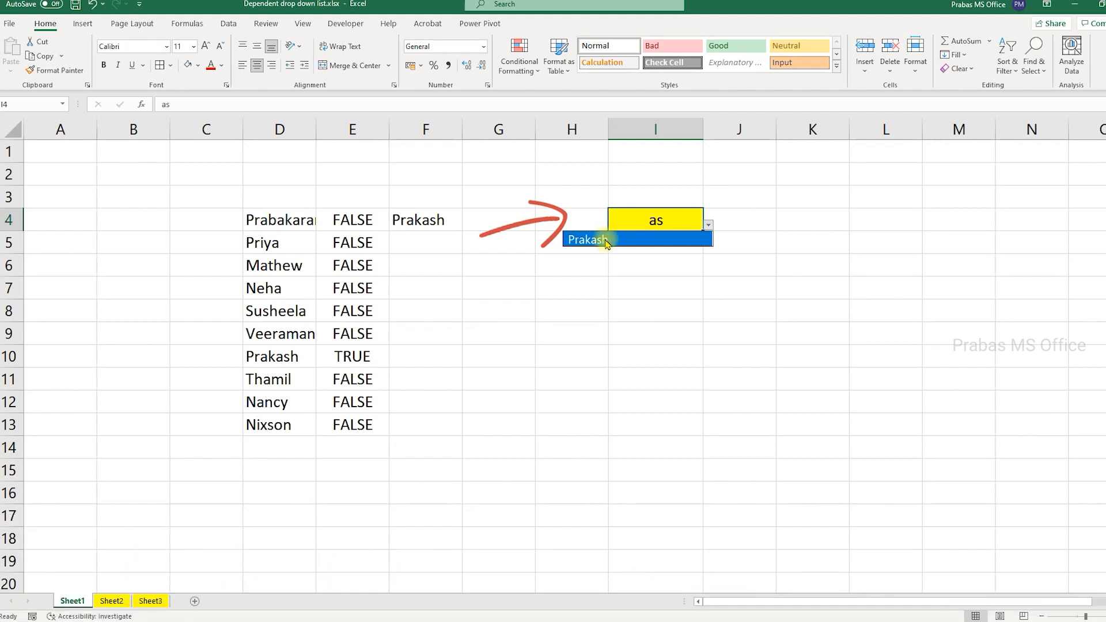
- Examine the source names in D4:D13, the formulas in E4 and F4, and the drop-down list in I4
{"action": "left_click", "coordinate": [288, 218]}
{"action": "left_click_drag", "start_coordinate": [271, 217], "coordinate": [272, 422]}
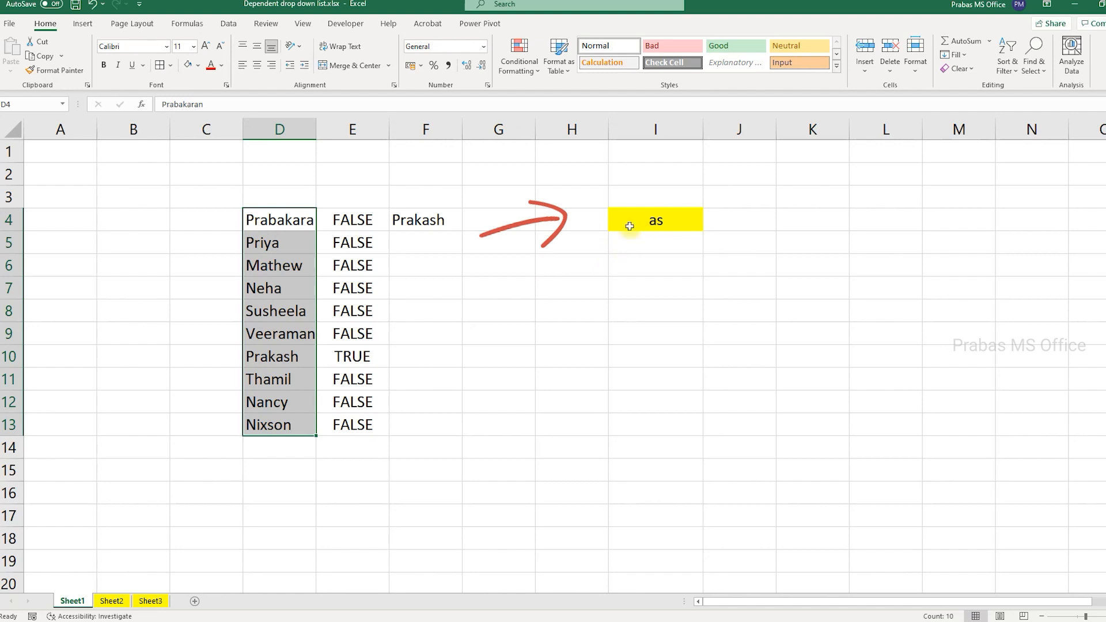
{"action": "left_click", "coordinate": [656, 224]}
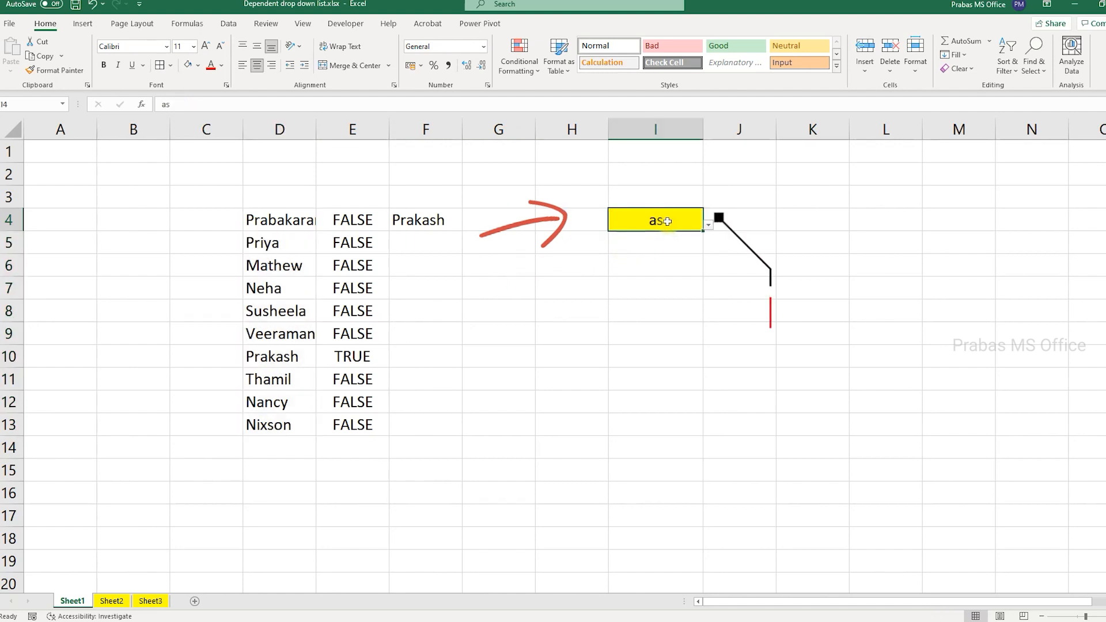
{"action": "left_click_drag", "start_coordinate": [338, 217], "coordinate": [348, 450]}
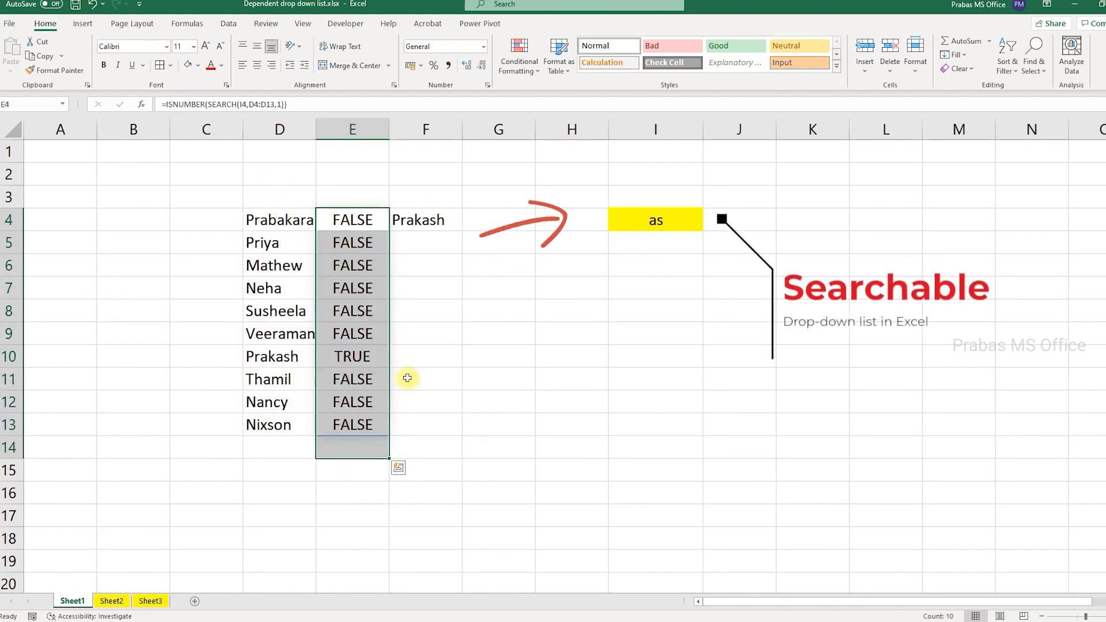
{"action": "left_click", "coordinate": [403, 382]}
{"action": "left_click", "coordinate": [429, 216]}
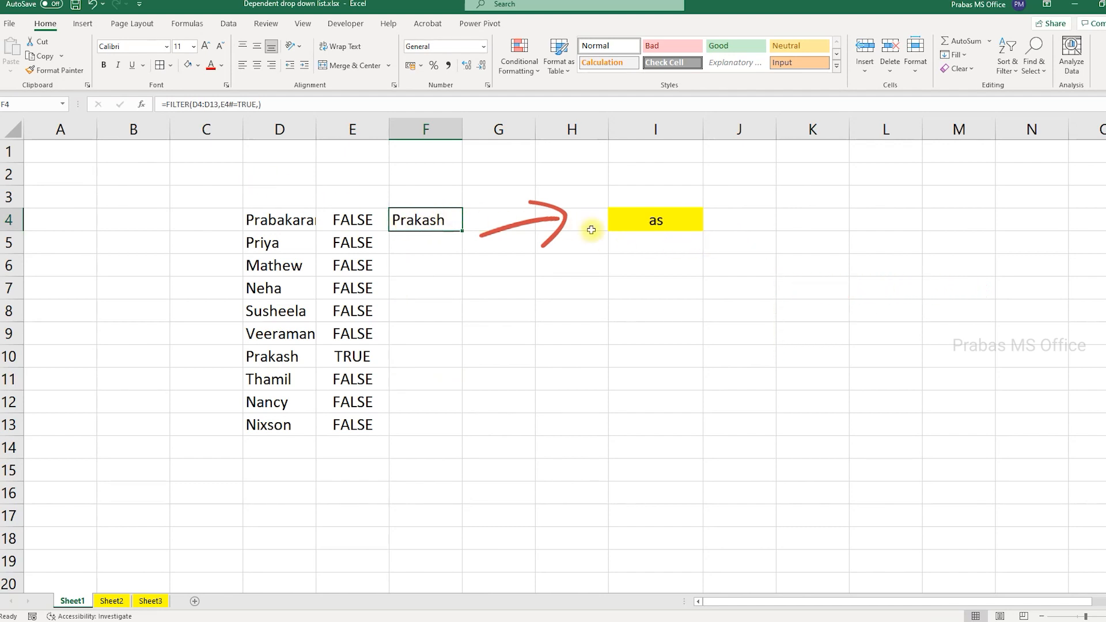
{"action": "left_click", "coordinate": [677, 222]}
{"action": "left_click", "coordinate": [708, 225]}
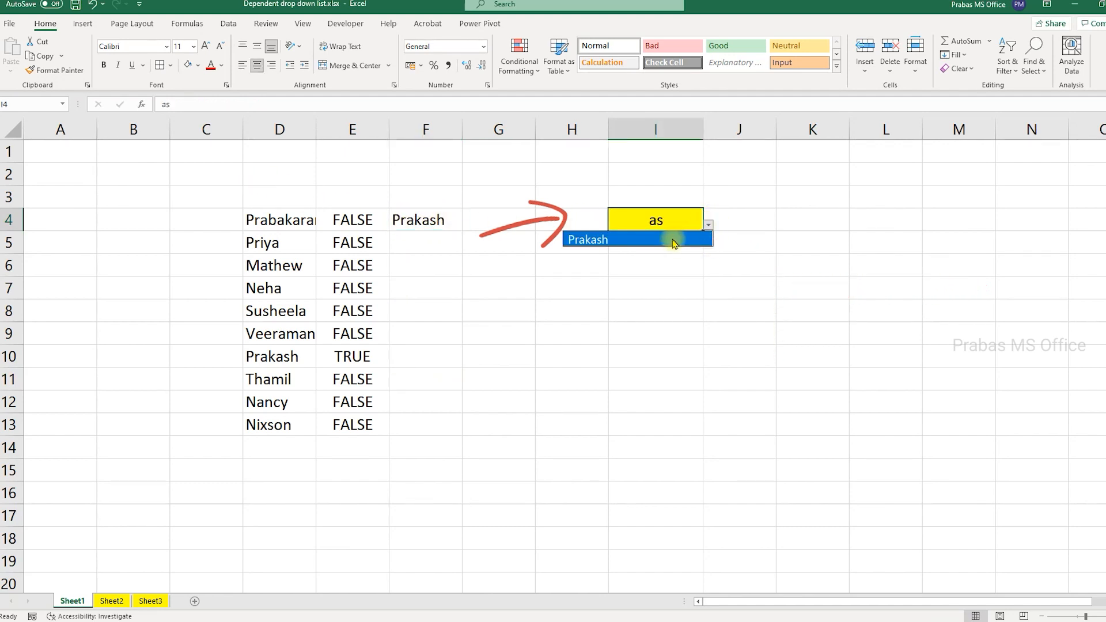
- Look over Sheet2 and Sheet3, and check the drop-down list in cell I4 on Sheet1 again
{"action": "left_click", "coordinate": [112, 601]}
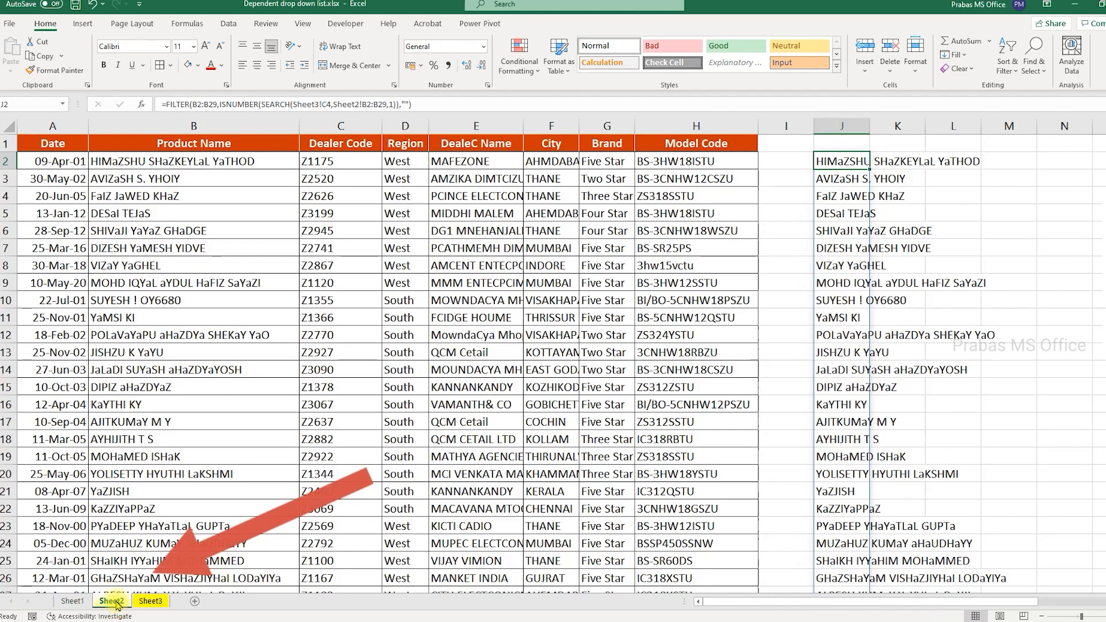
{"action": "left_click", "coordinate": [150, 601]}
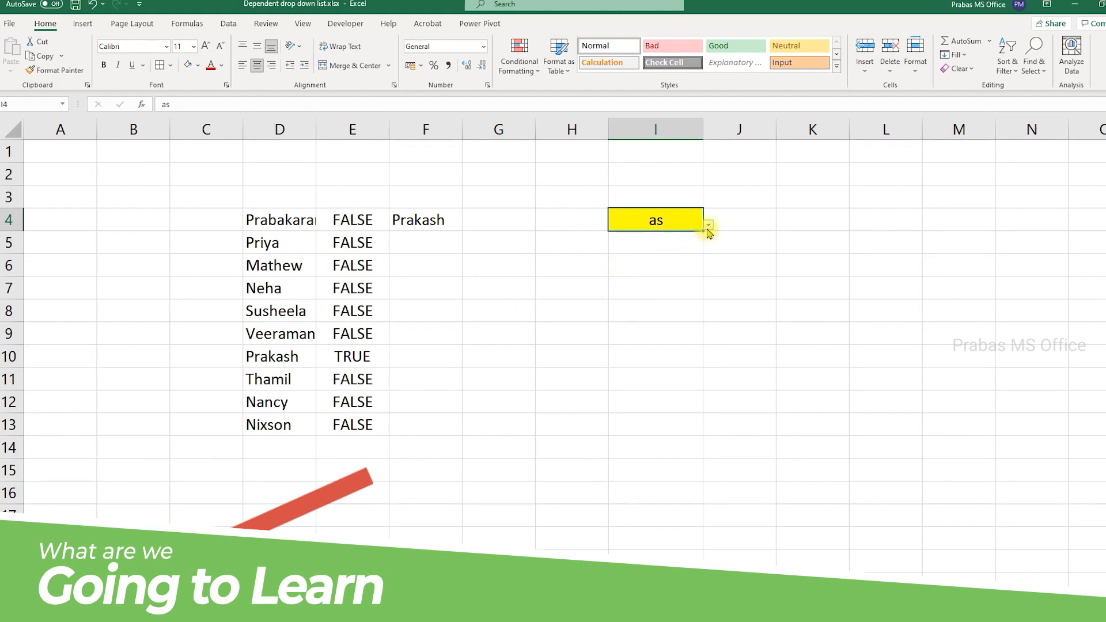
{"action": "left_click", "coordinate": [708, 226]}
{"action": "left_click", "coordinate": [707, 228]}
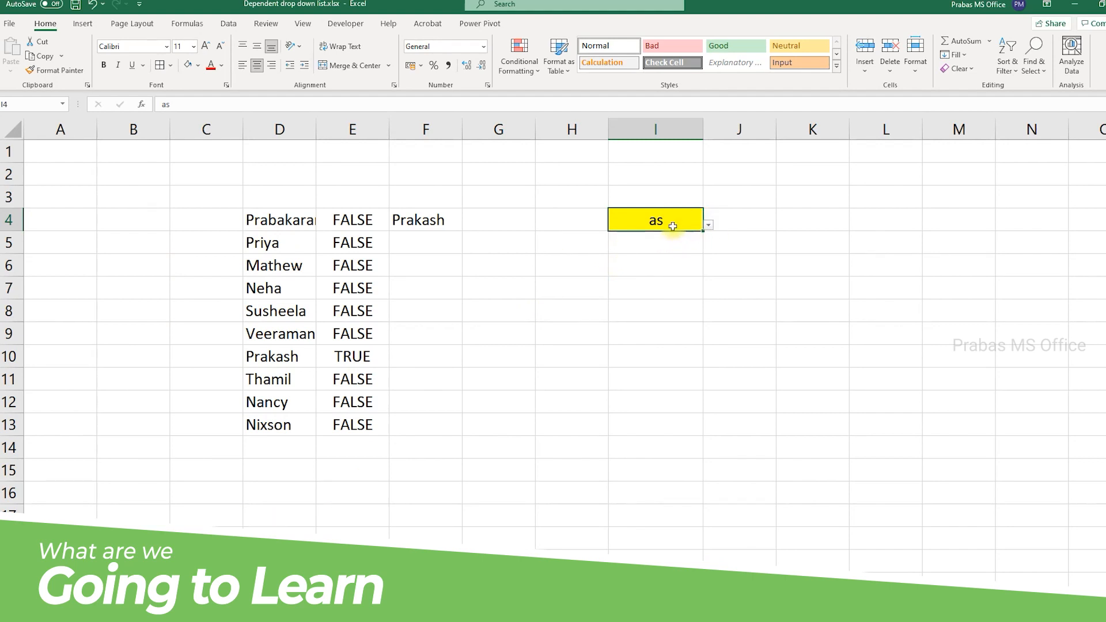
- Try "sa" as the search text in cell I4, shorten it to "s", and open the drop-down list
{"action": "type", "text": "sa"}
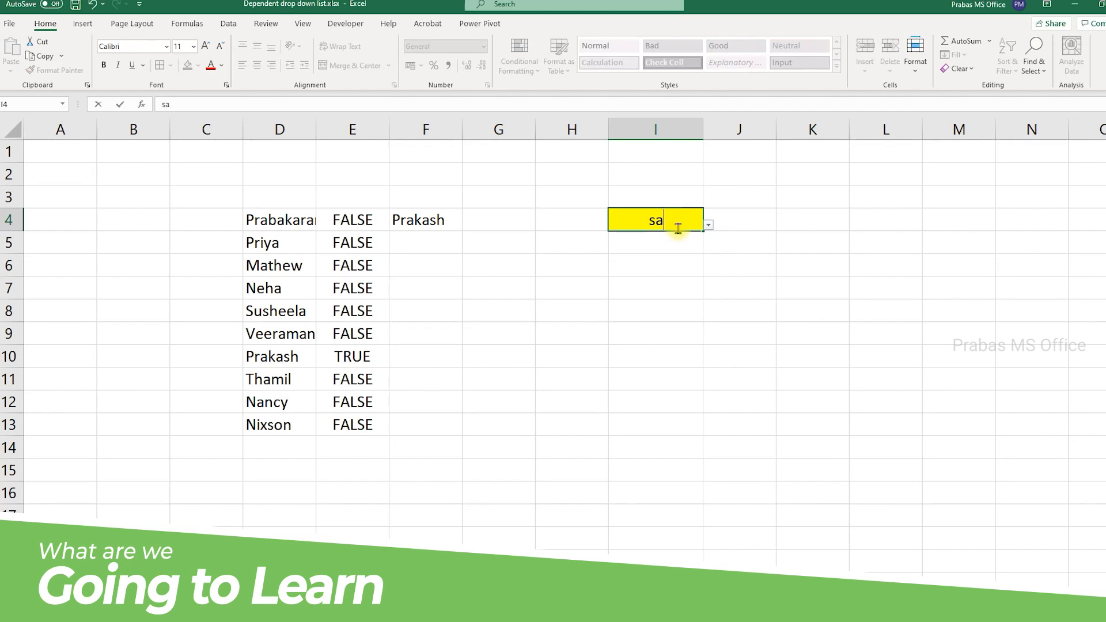
{"action": "left_click", "coordinate": [708, 225]}
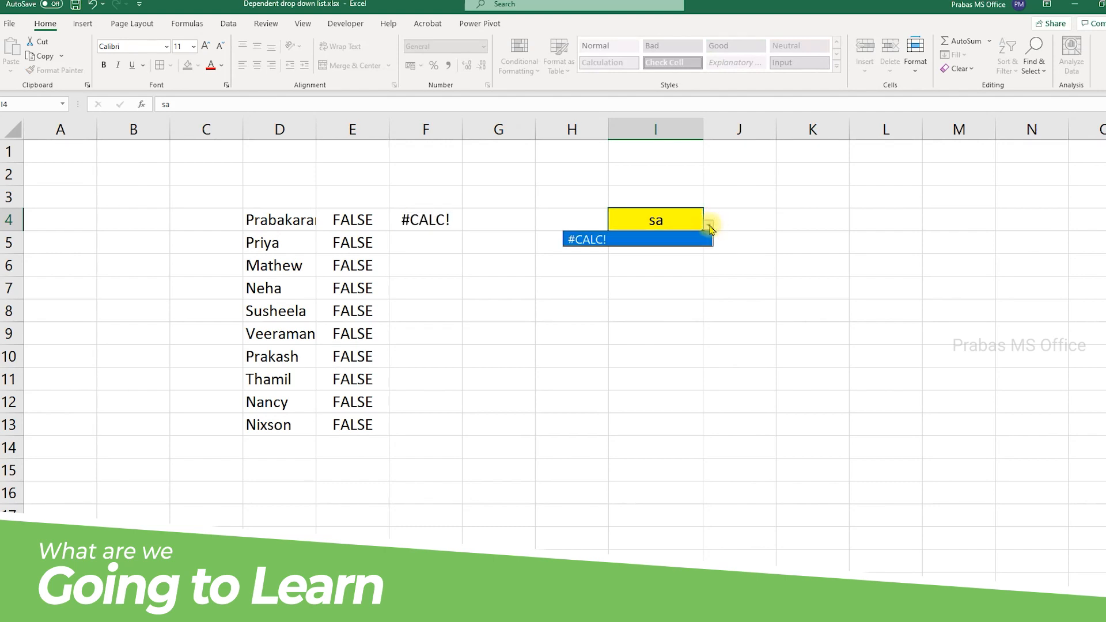
{"action": "left_click", "coordinate": [678, 225]}
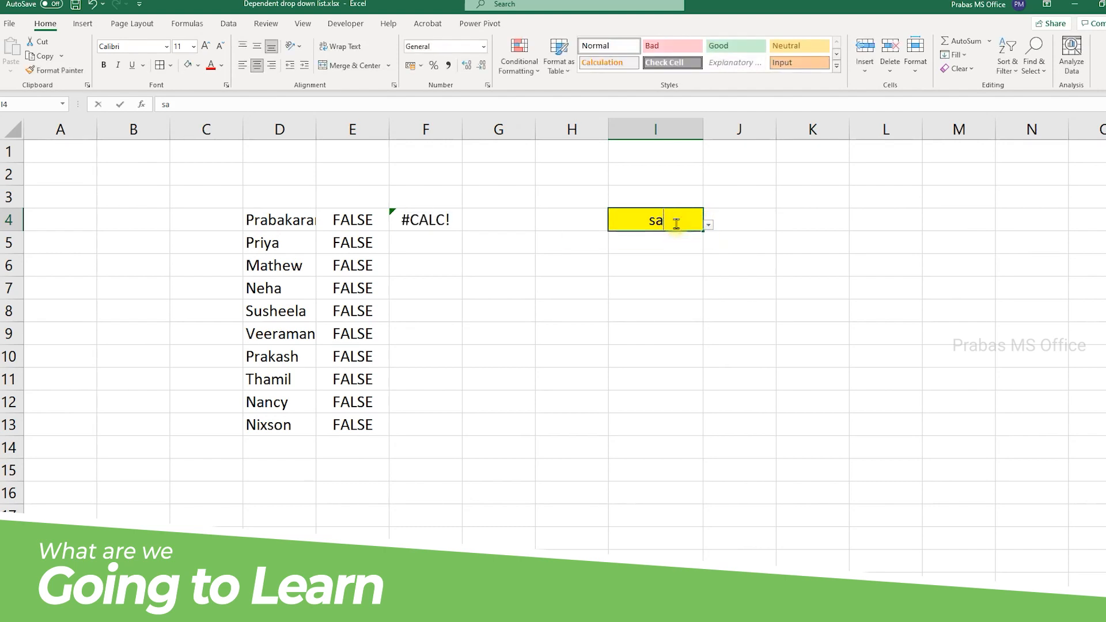
{"action": "double_click", "coordinate": [676, 223]}
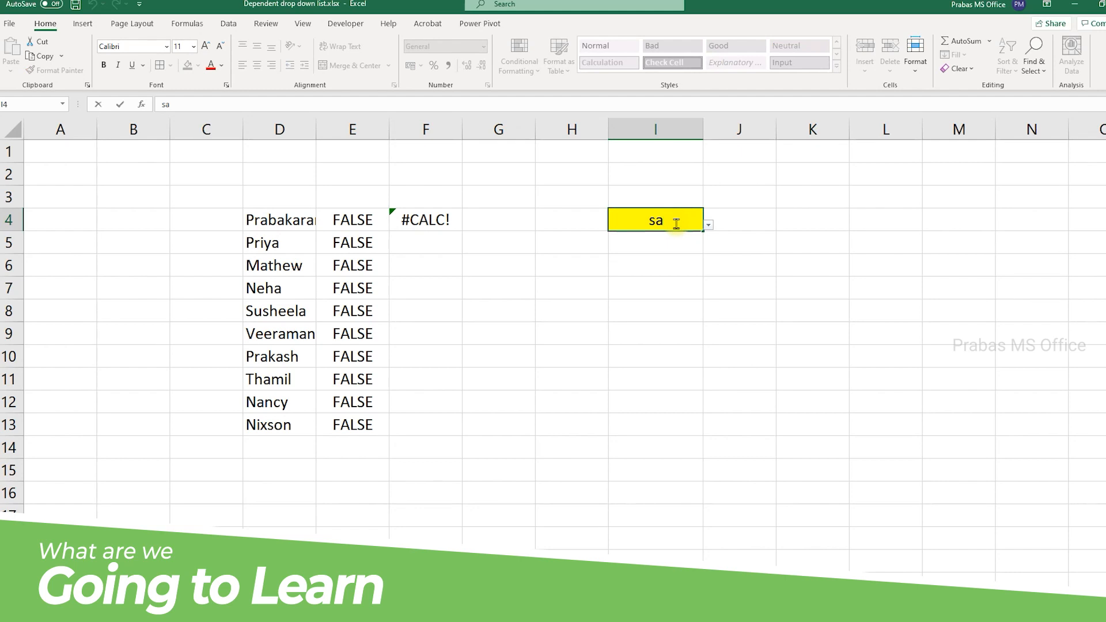
{"action": "left_click", "coordinate": [709, 226]}
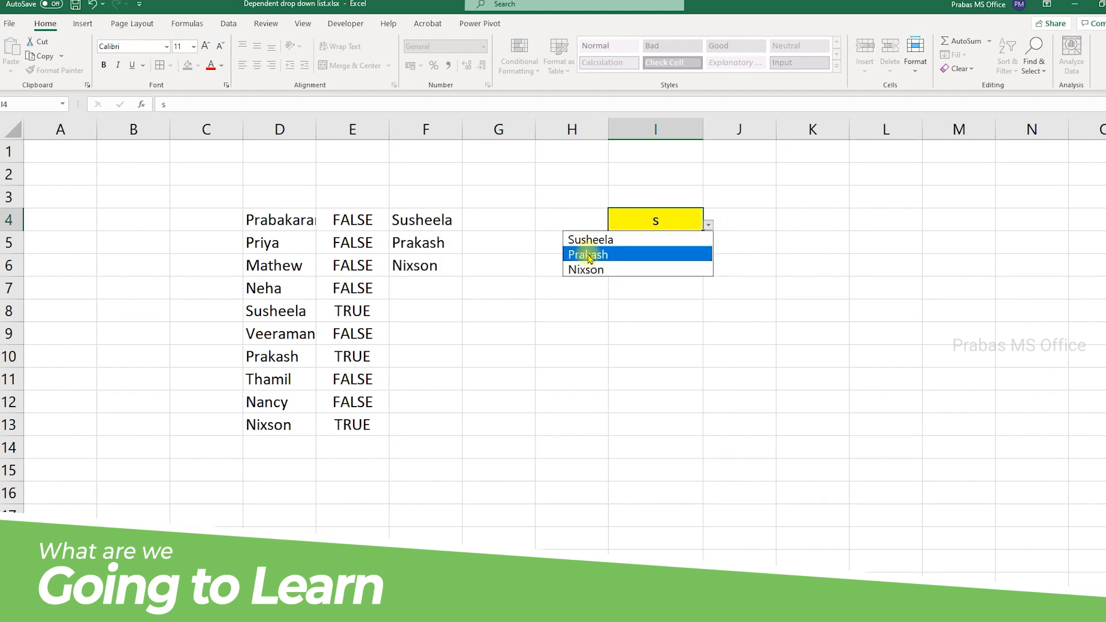
- Enter "e" in cell I4 and view the matching names in its drop-down list
{"action": "left_click", "coordinate": [666, 214]}
{"action": "type", "text": "e"}
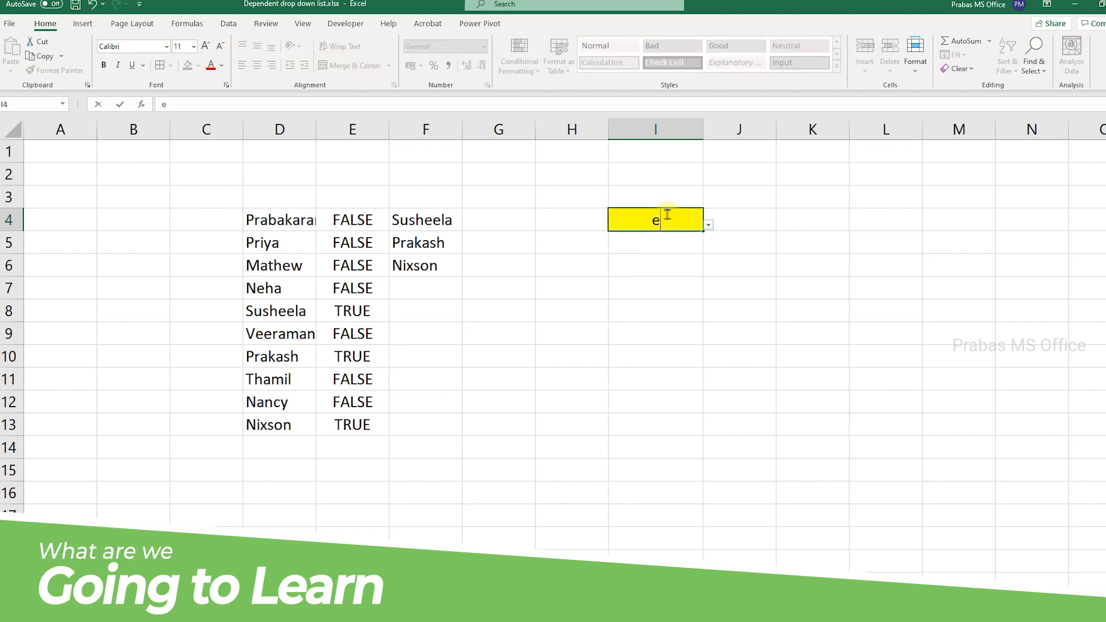
{"action": "left_click", "coordinate": [708, 225]}
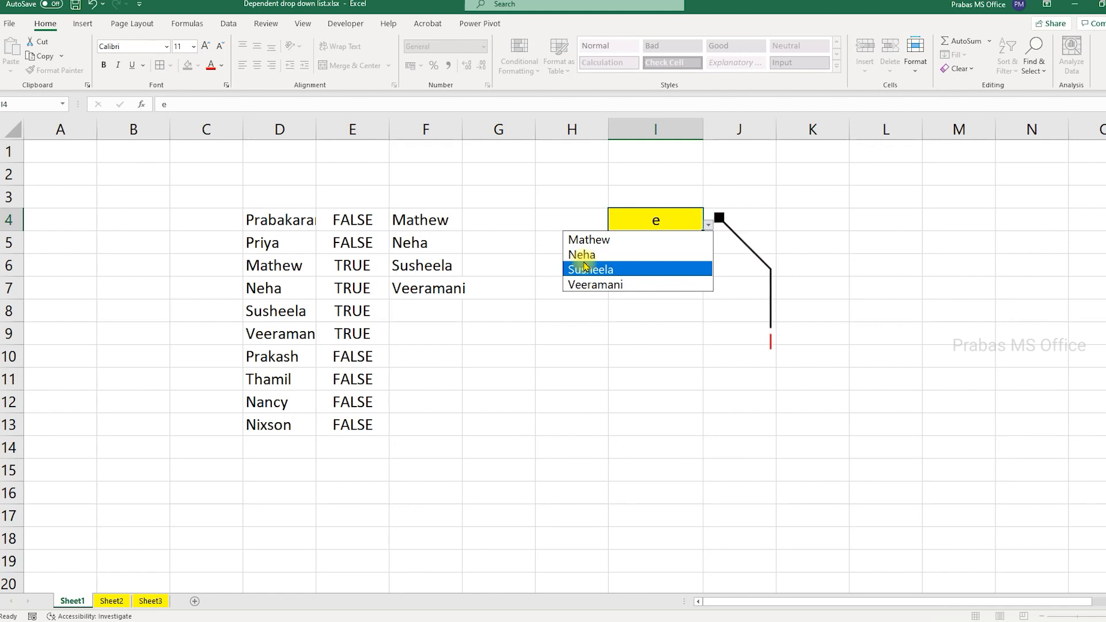
{"action": "key", "text": "Escape"}
{"action": "left_click", "coordinate": [644, 258]}
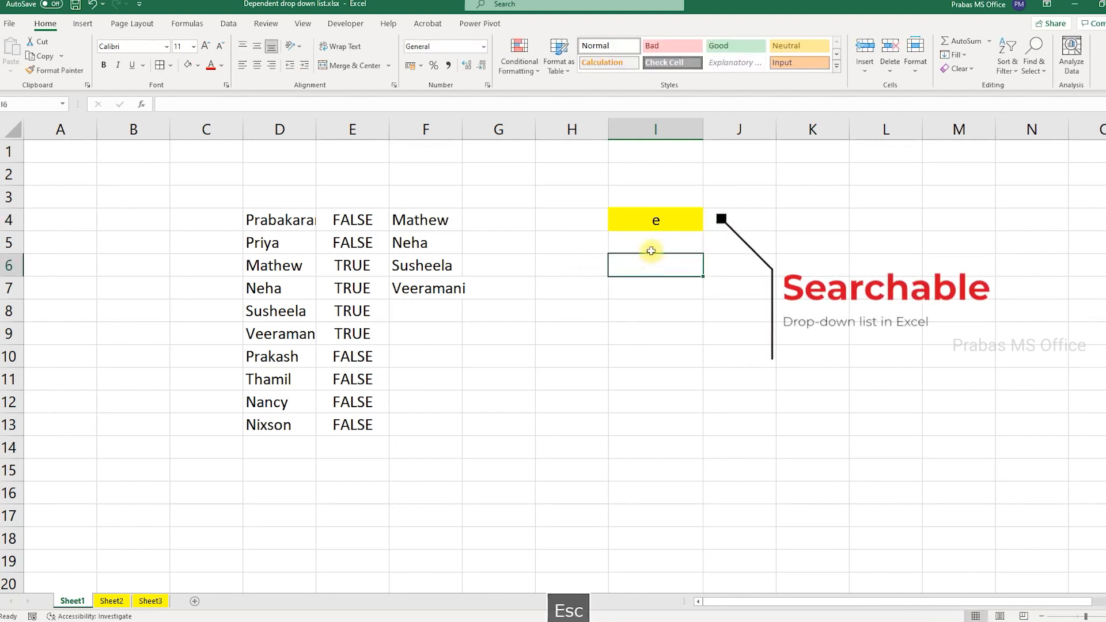
{"action": "left_click", "coordinate": [654, 218]}
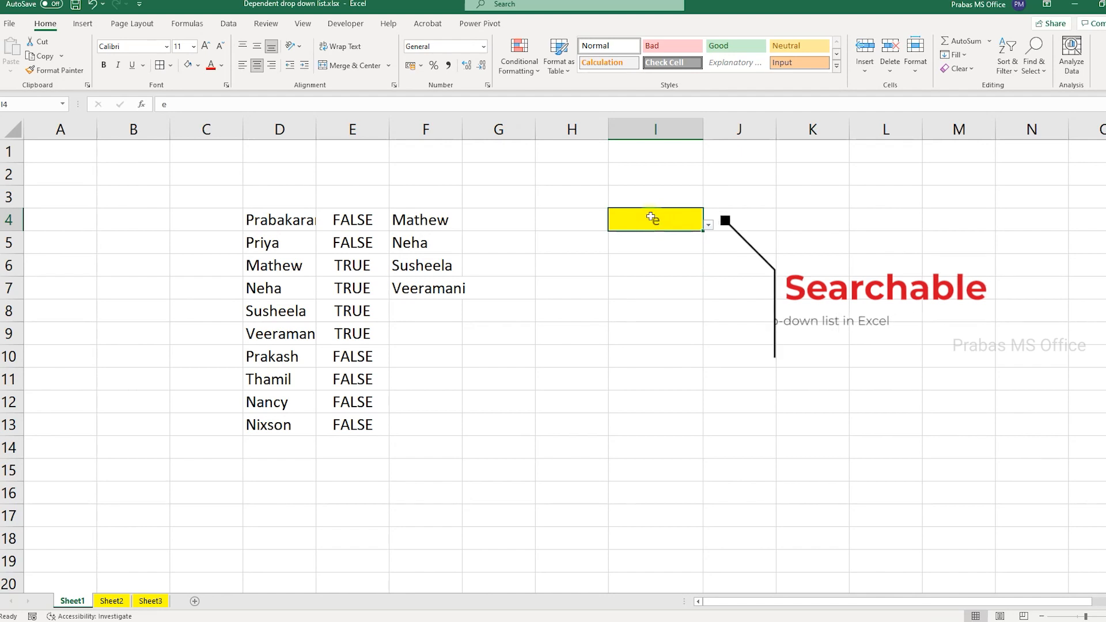
{"action": "left_click", "coordinate": [708, 224]}
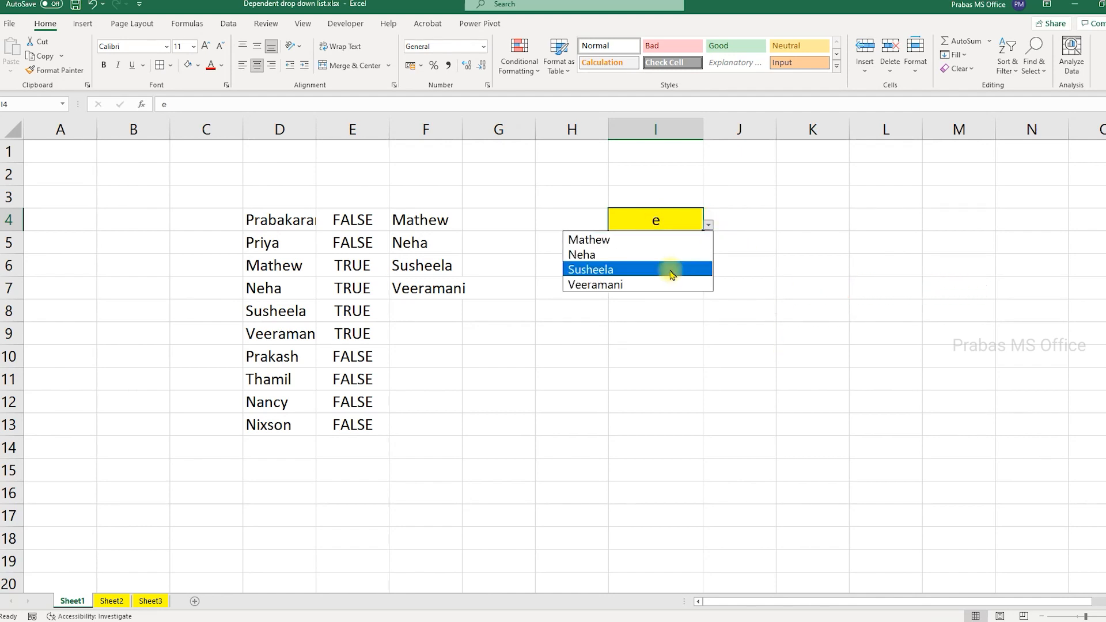
{"action": "key", "text": "Escape"}
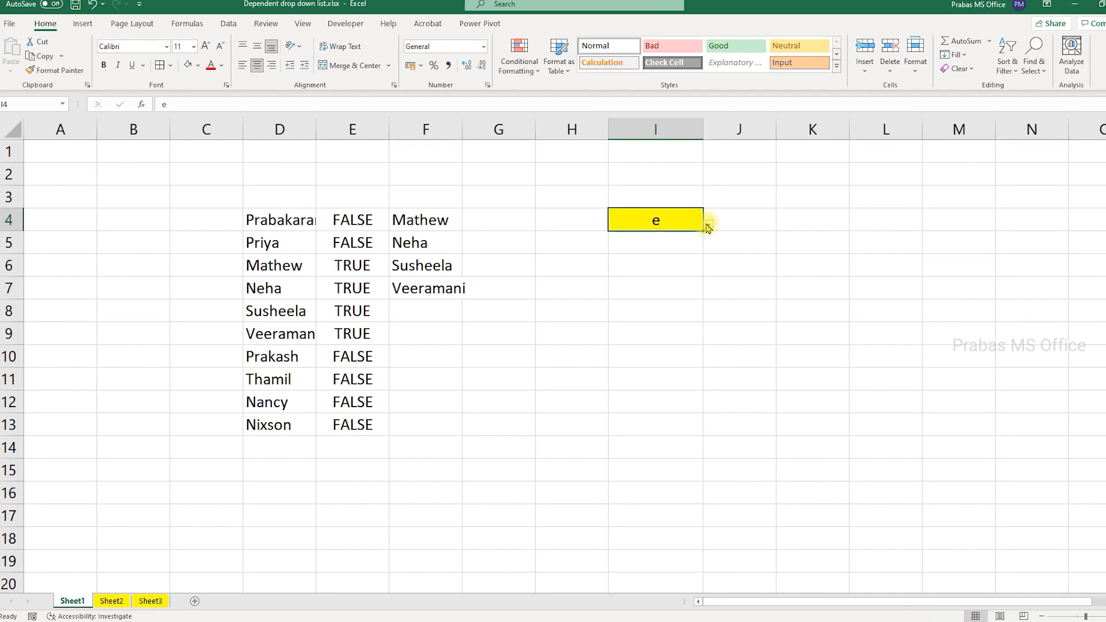
- Review the Product Name column on Sheet2 and the Name field of the entry form on Sheet3
{"action": "left_click", "coordinate": [111, 601]}
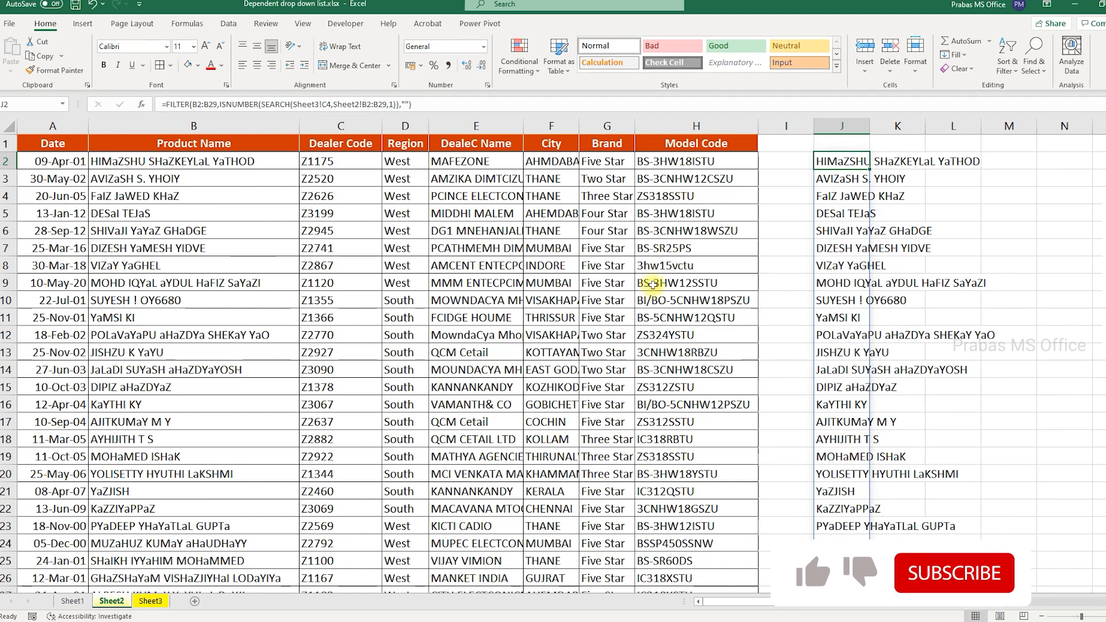
{"action": "left_click", "coordinate": [150, 601]}
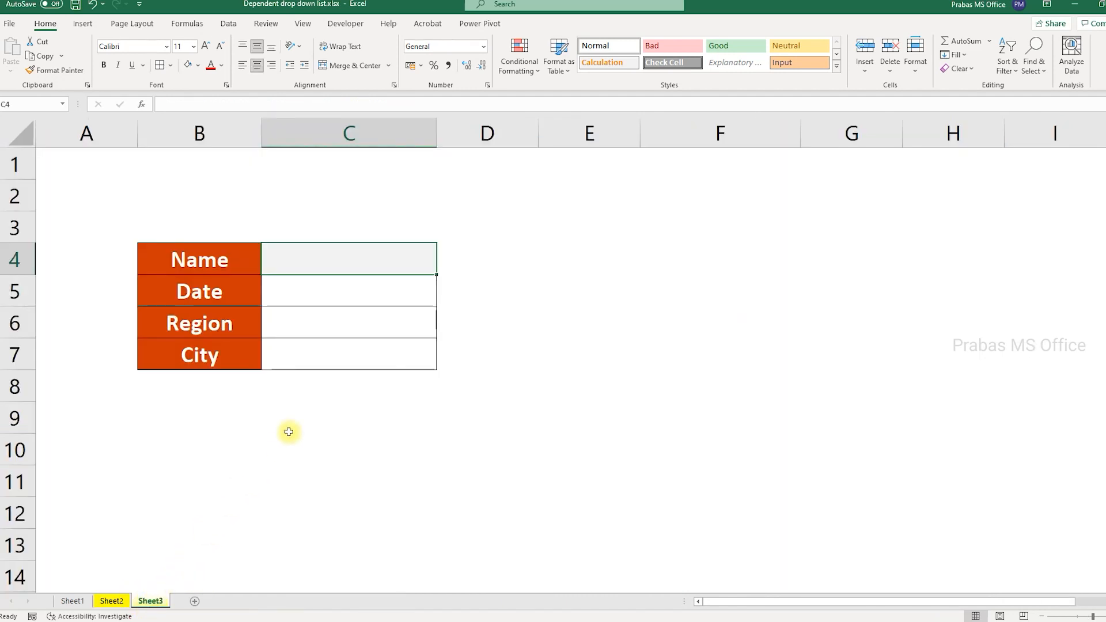
{"action": "left_click", "coordinate": [190, 262]}
{"action": "left_click", "coordinate": [306, 259]}
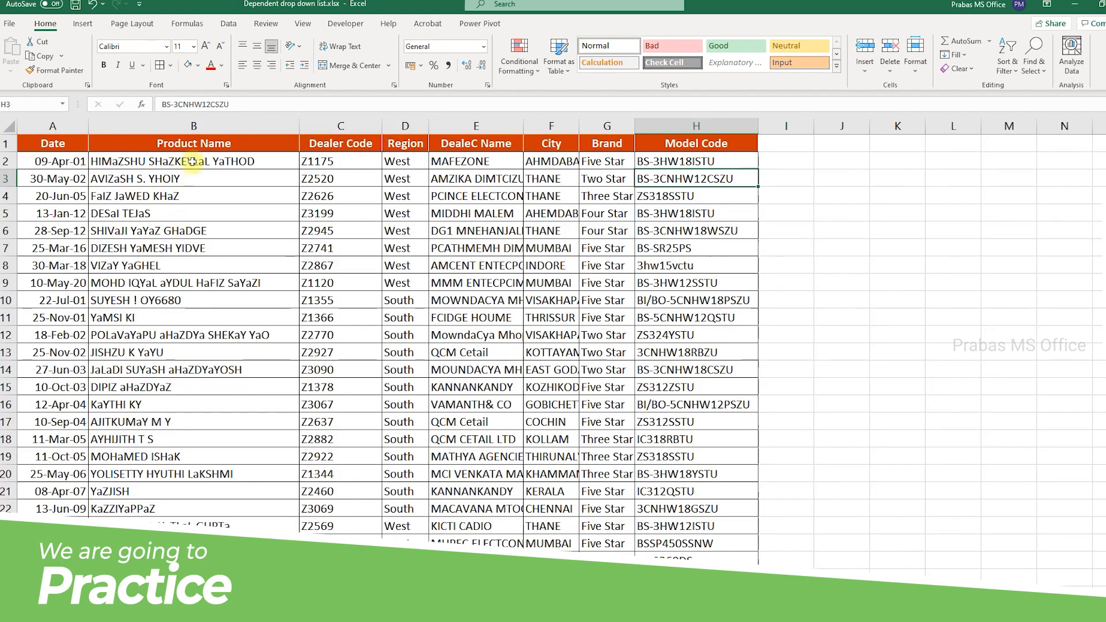
{"action": "left_click_drag", "start_coordinate": [190, 161], "coordinate": [190, 473]}
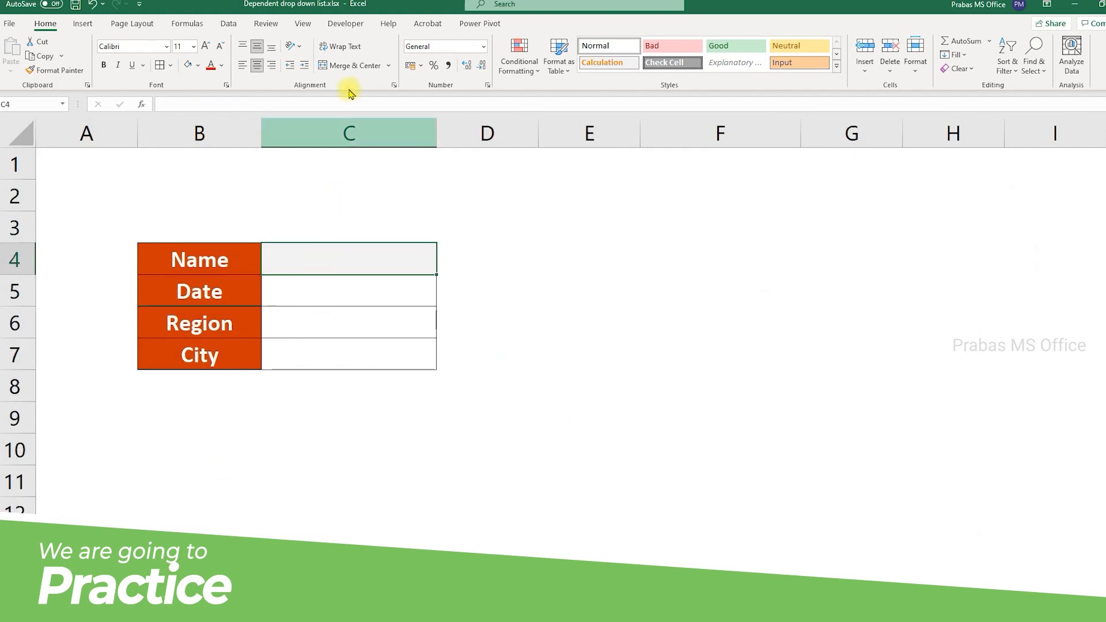
- Add list data validation to cell C4 on Sheet3, using the product names in =Sheet2!$B$2:$B$29 as the source
{"action": "left_click", "coordinate": [229, 23]}
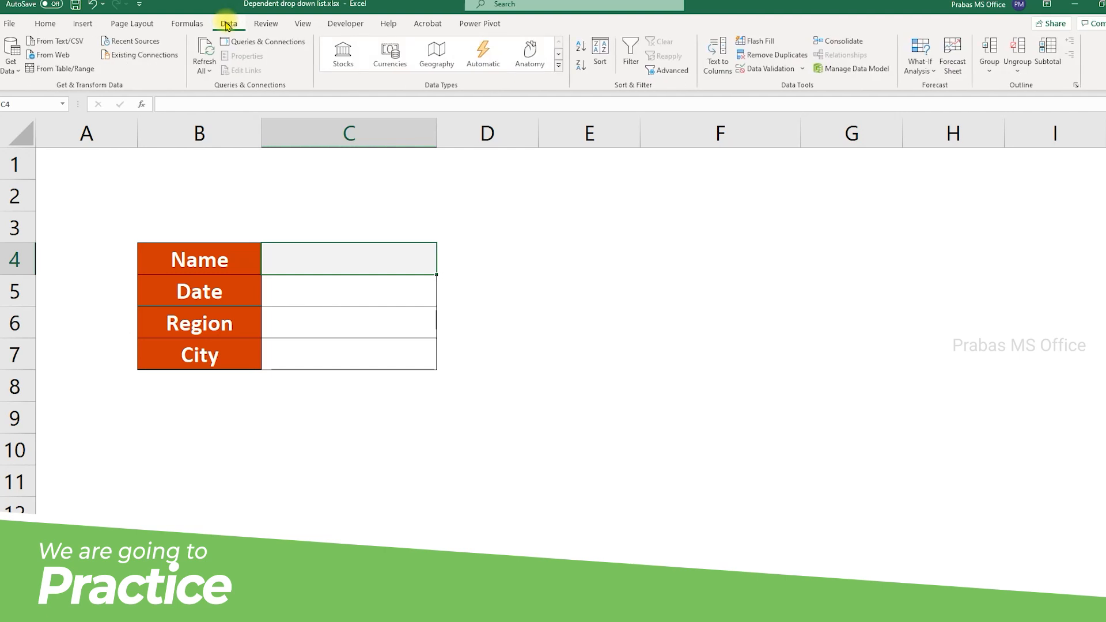
{"action": "left_click", "coordinate": [773, 72]}
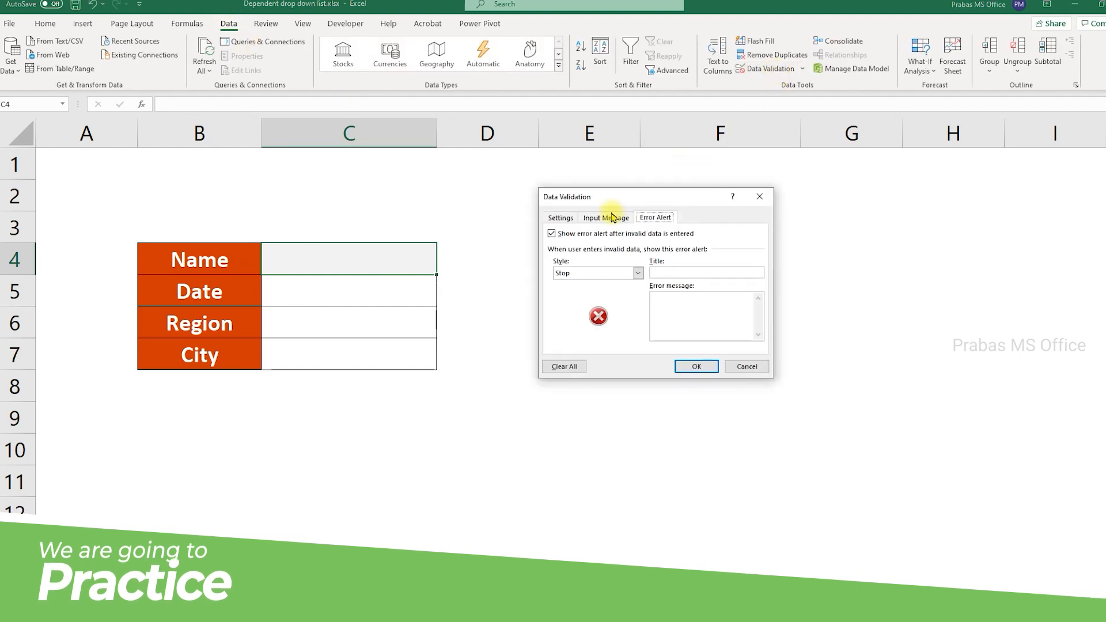
{"action": "left_click", "coordinate": [560, 217]}
{"action": "left_click", "coordinate": [571, 257]}
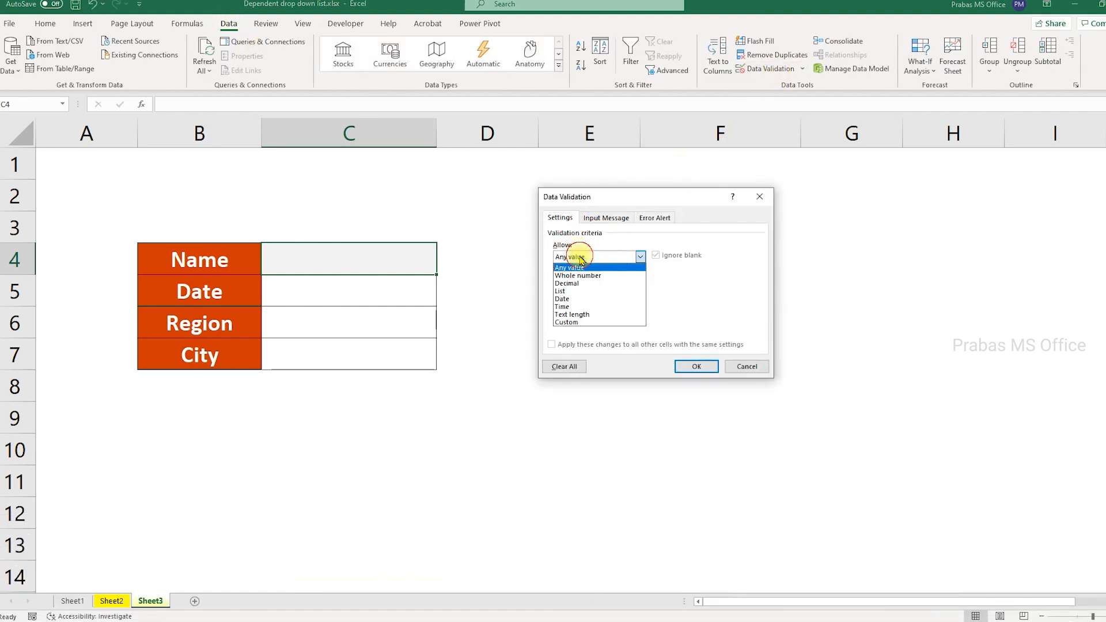
{"action": "left_click", "coordinate": [568, 293]}
{"action": "left_click", "coordinate": [566, 305]}
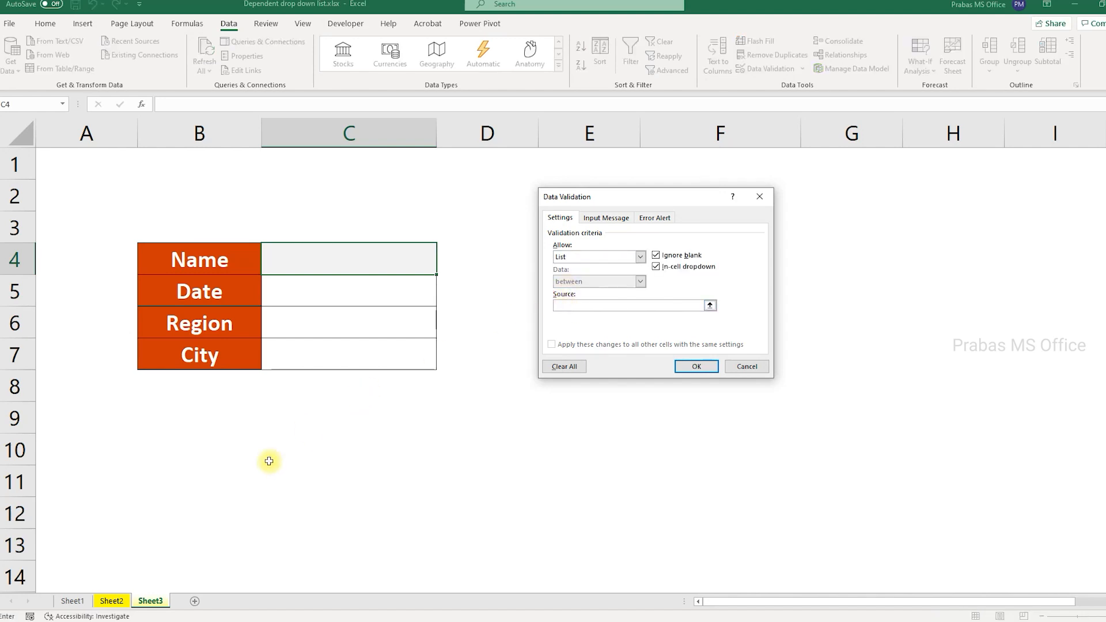
{"action": "left_click", "coordinate": [110, 602]}
{"action": "left_click_drag", "start_coordinate": [161, 163], "coordinate": [164, 391]}
{"action": "key", "text": "ctrl+shift+Down"}
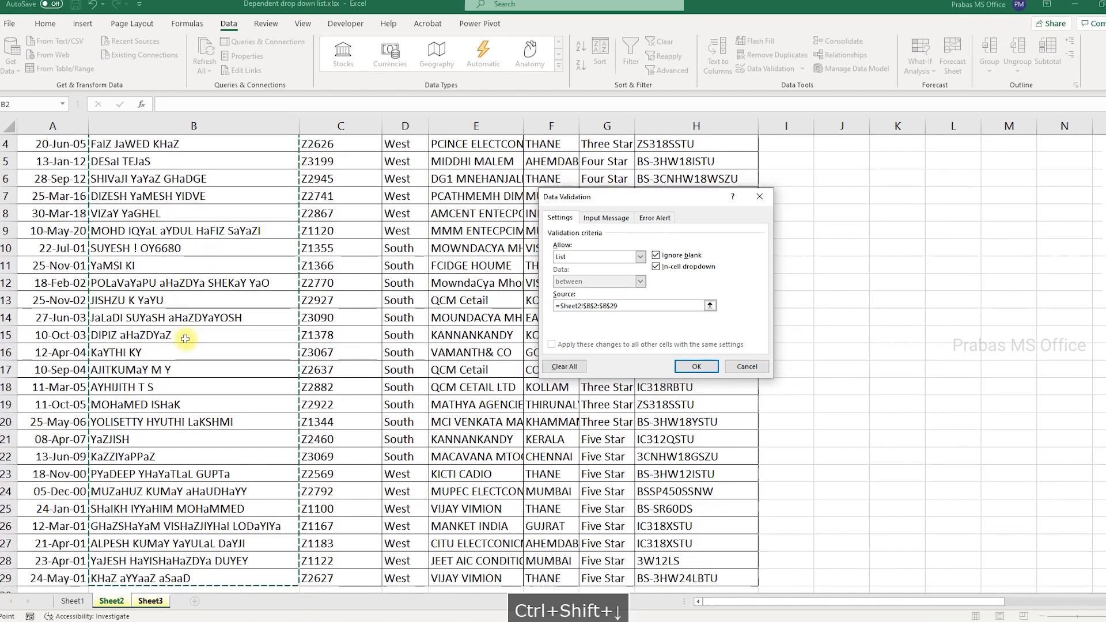
{"action": "left_click", "coordinate": [695, 365]}
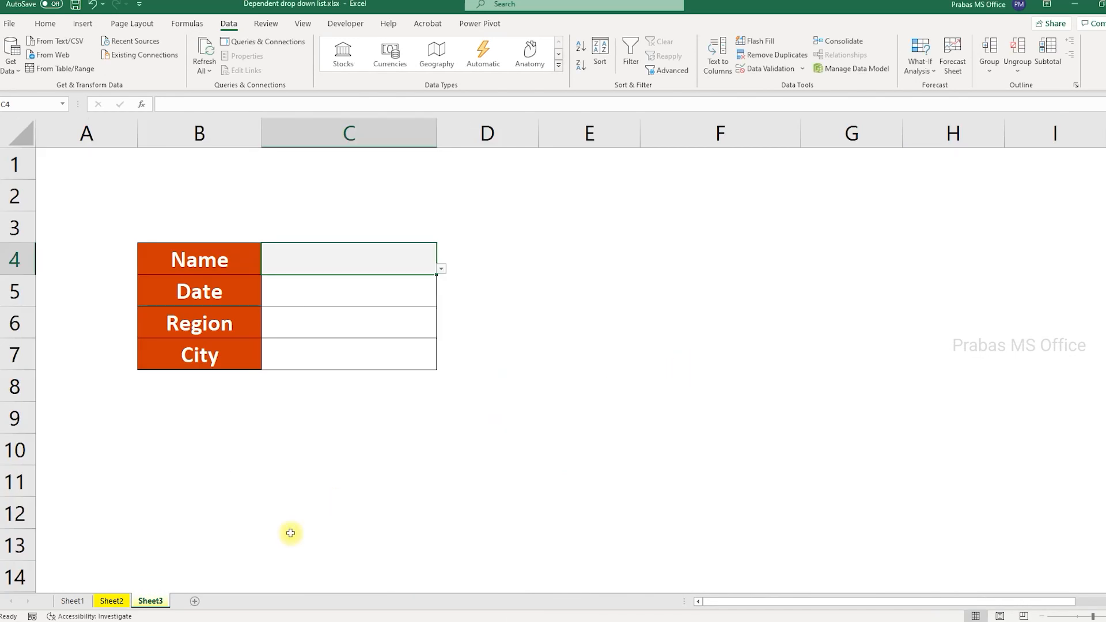
- Look through the new drop-down list of the Name field in cell C4
{"action": "left_click", "coordinate": [441, 269]}
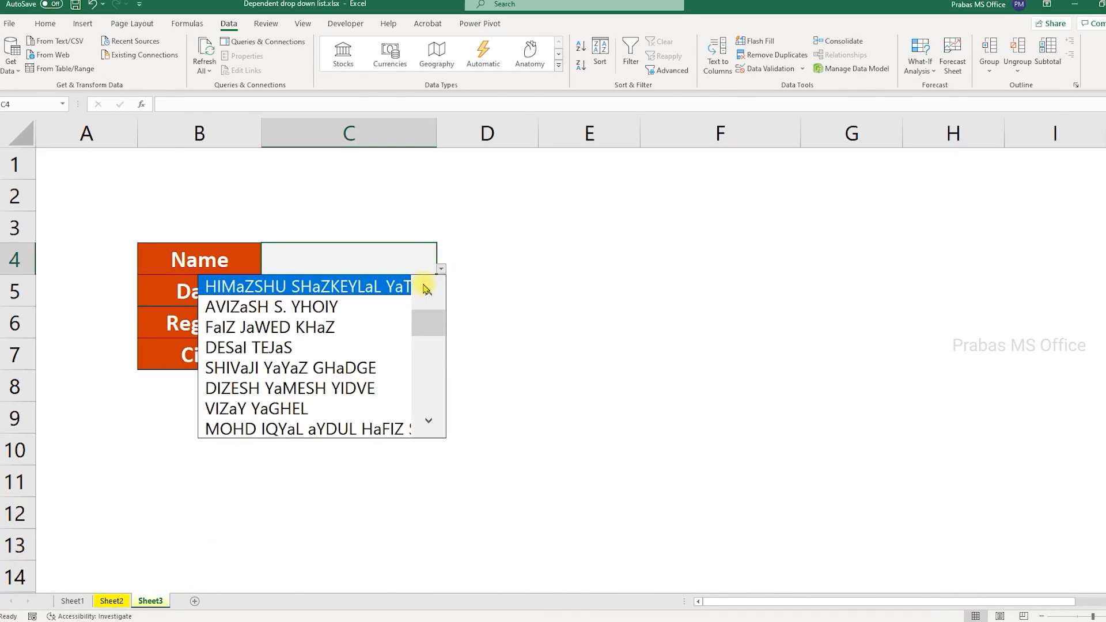
{"action": "left_click_drag", "start_coordinate": [428, 322], "coordinate": [416, 287]}
{"action": "left_click", "coordinate": [373, 252]}
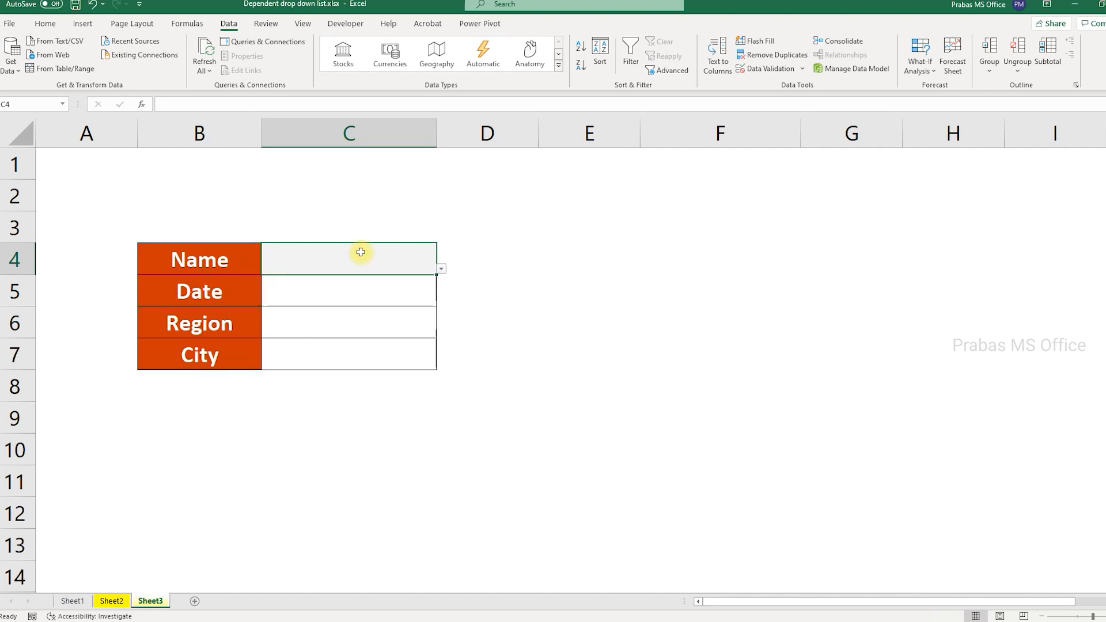
- Try the partial search texts "ab" and "as" as entries in cell C4, cancelling each one
{"action": "type", "text": "ab"}
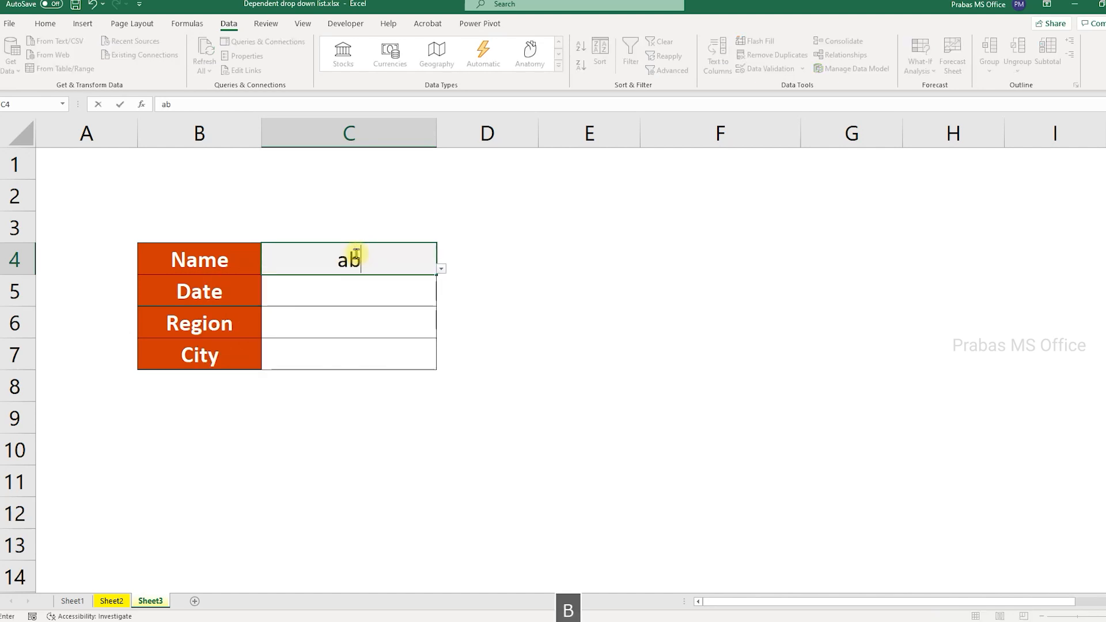
{"action": "key", "text": "Tab"}
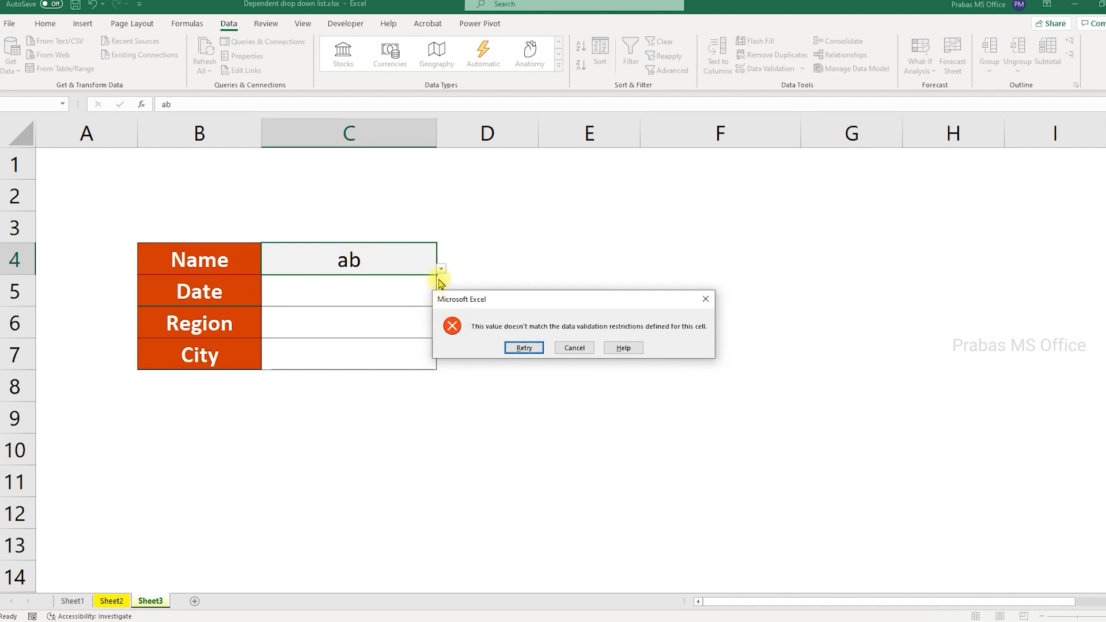
{"action": "key", "text": "Escape"}
{"action": "type", "text": "as"}
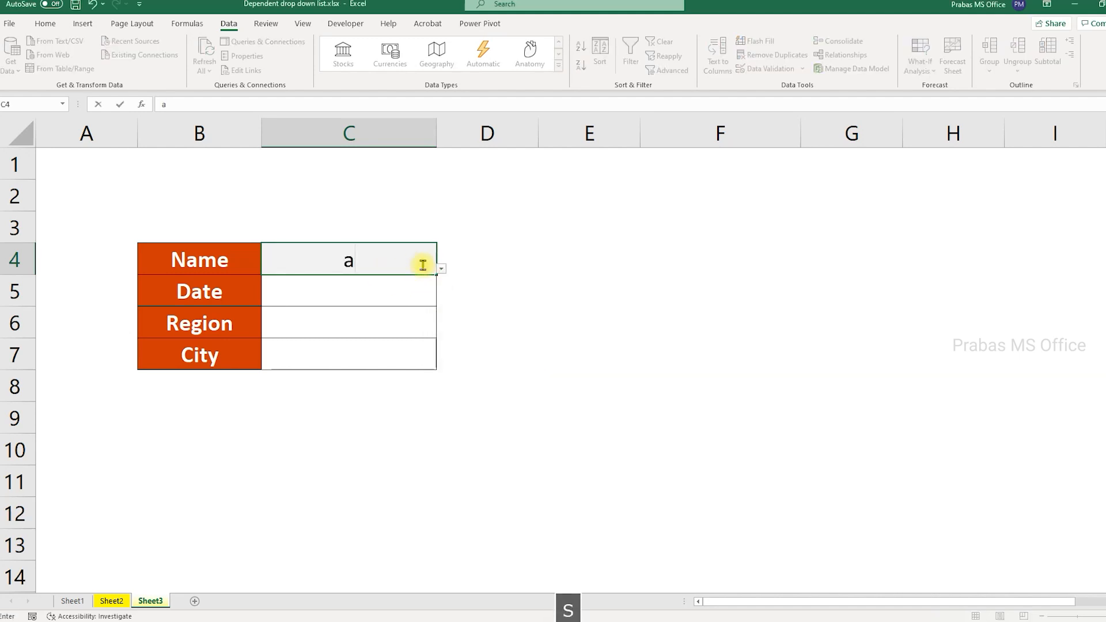
{"action": "left_click", "coordinate": [440, 269]}
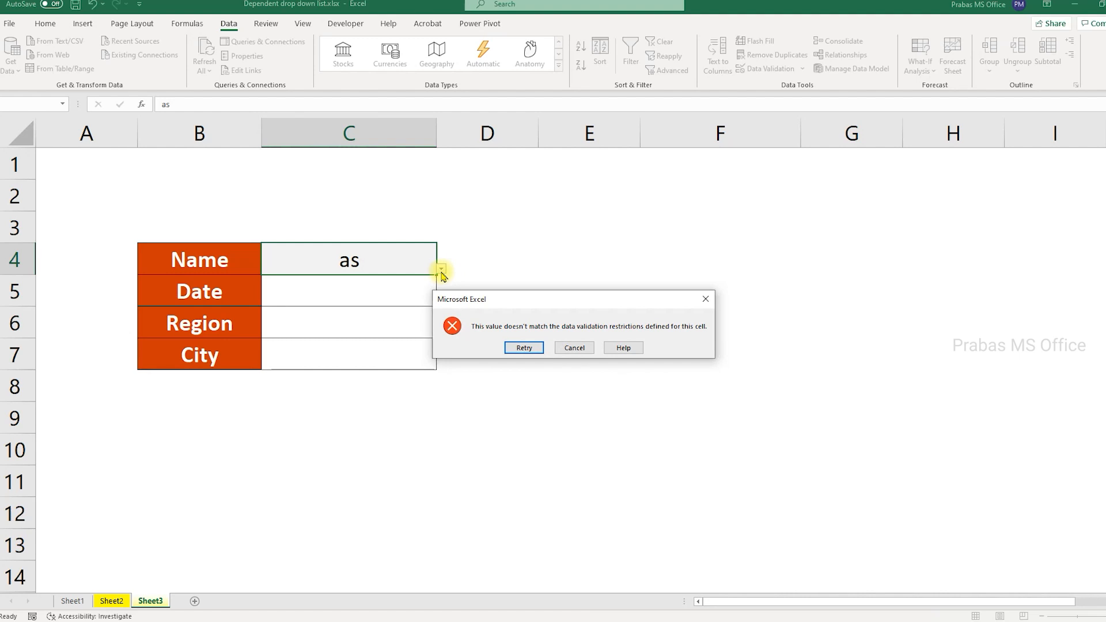
{"action": "key", "text": "Escape"}
- Reopen the drop-down list in cell C4, scroll through its names and close it without choosing one
{"action": "left_click", "coordinate": [441, 269]}
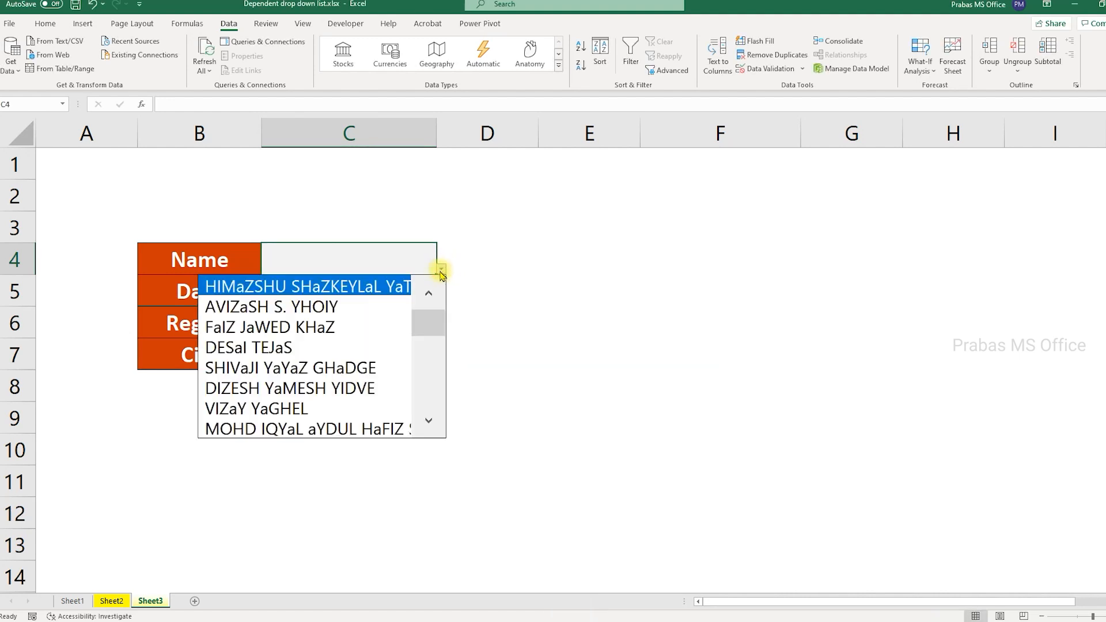
{"action": "scroll", "coordinate": [431, 321], "scroll_direction": "down", "scroll_amount": 3}
{"action": "scroll", "coordinate": [428, 321], "scroll_direction": "up", "scroll_amount": 3}
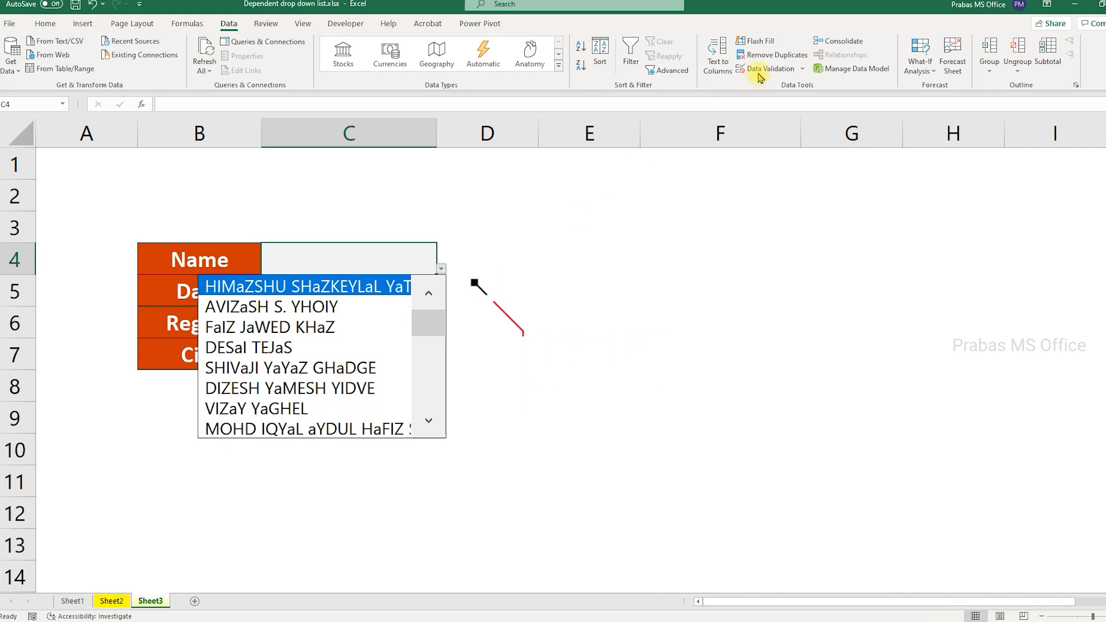
{"action": "left_click", "coordinate": [441, 267]}
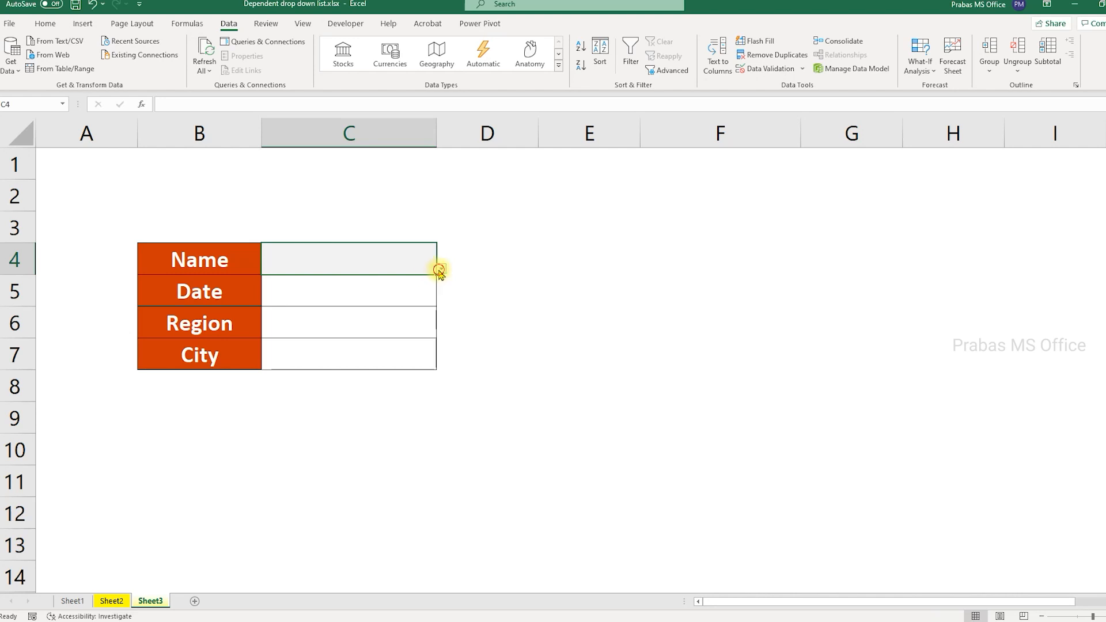
{"action": "left_click", "coordinate": [440, 269]}
{"action": "key", "text": "Escape"}
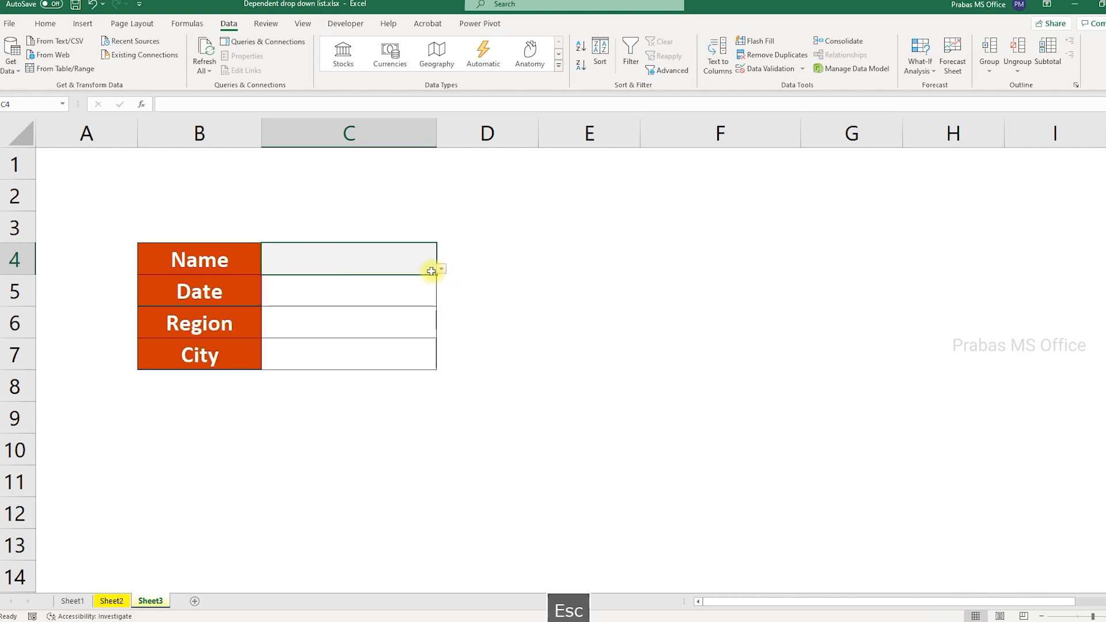
- Start a SEARCH formula in cell J2 on Sheet2 with Sheet3!C4 as the text to find
{"action": "left_click", "coordinate": [111, 601]}
{"action": "left_click", "coordinate": [567, 282]}
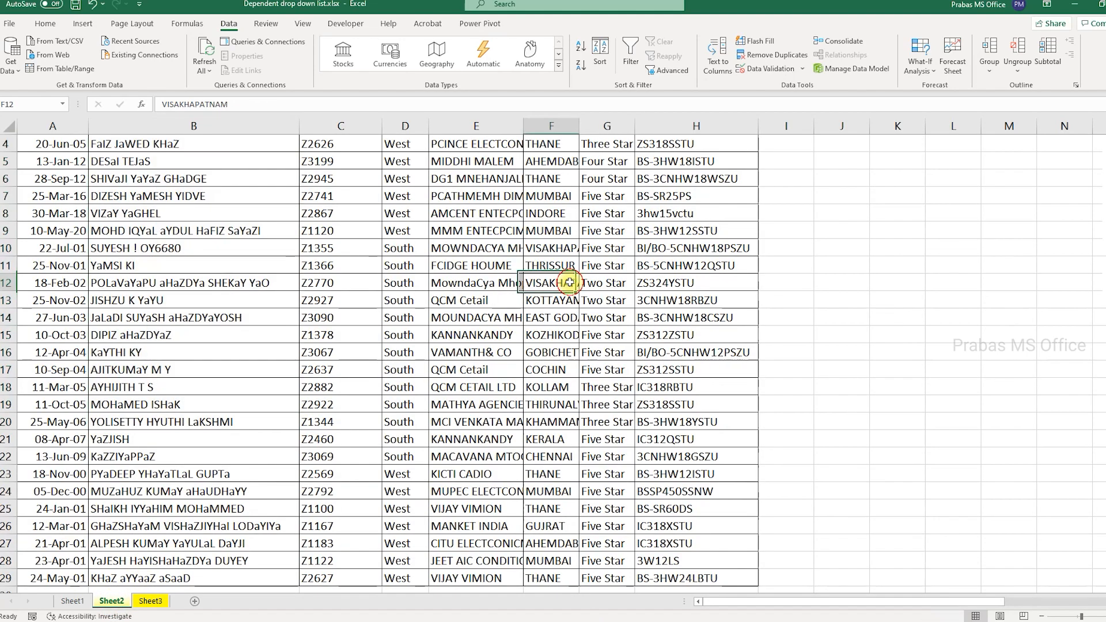
{"action": "scroll", "coordinate": [575, 276], "scroll_direction": "up", "scroll_amount": 1}
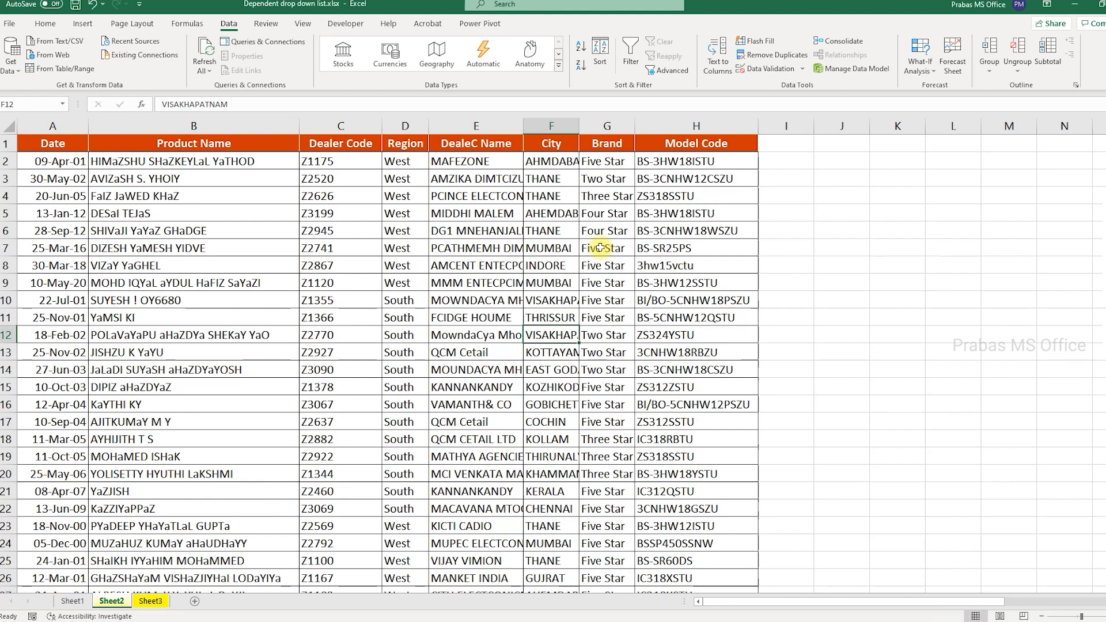
{"action": "left_click", "coordinate": [841, 159]}
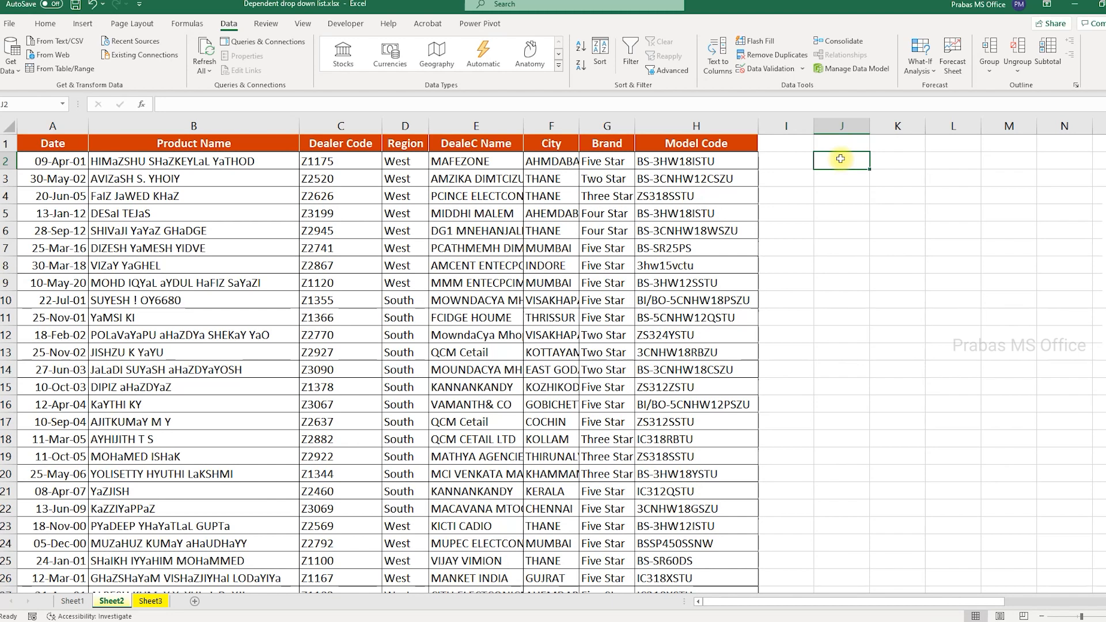
{"action": "type", "text": "="}
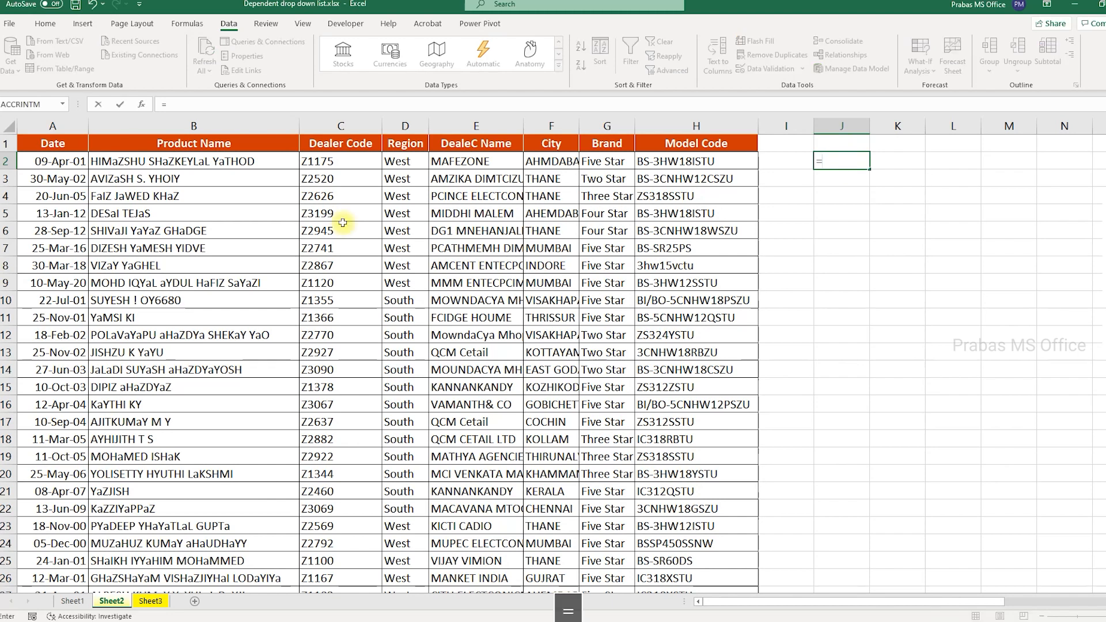
{"action": "type", "text": "se"}
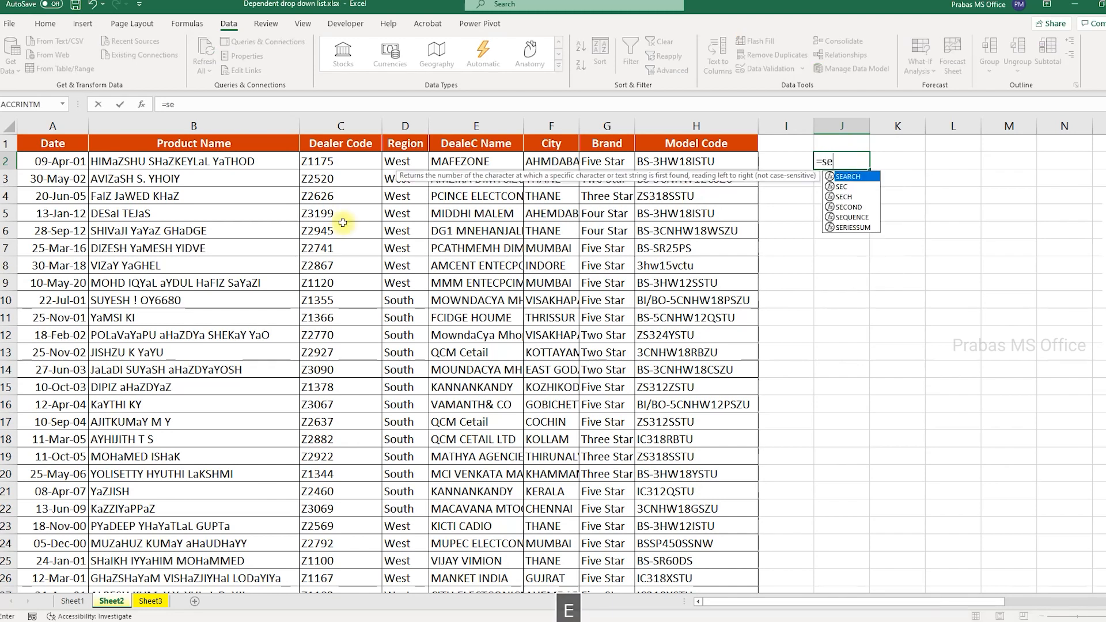
{"action": "type", "text": "arch"}
{"action": "key", "text": "Tab"}
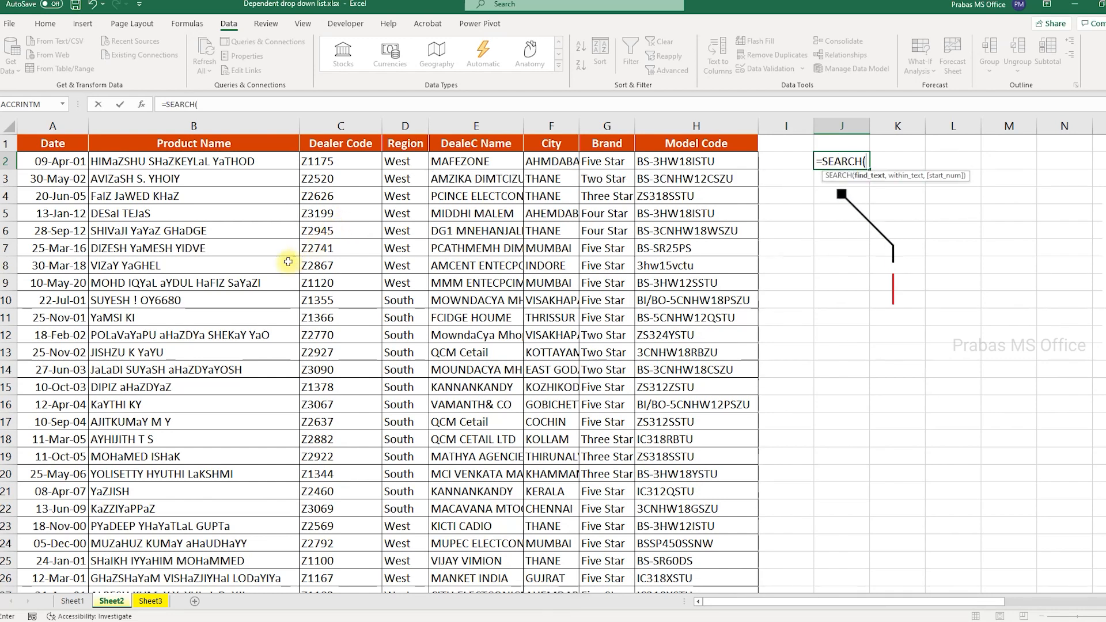
{"action": "left_click", "coordinate": [149, 600]}
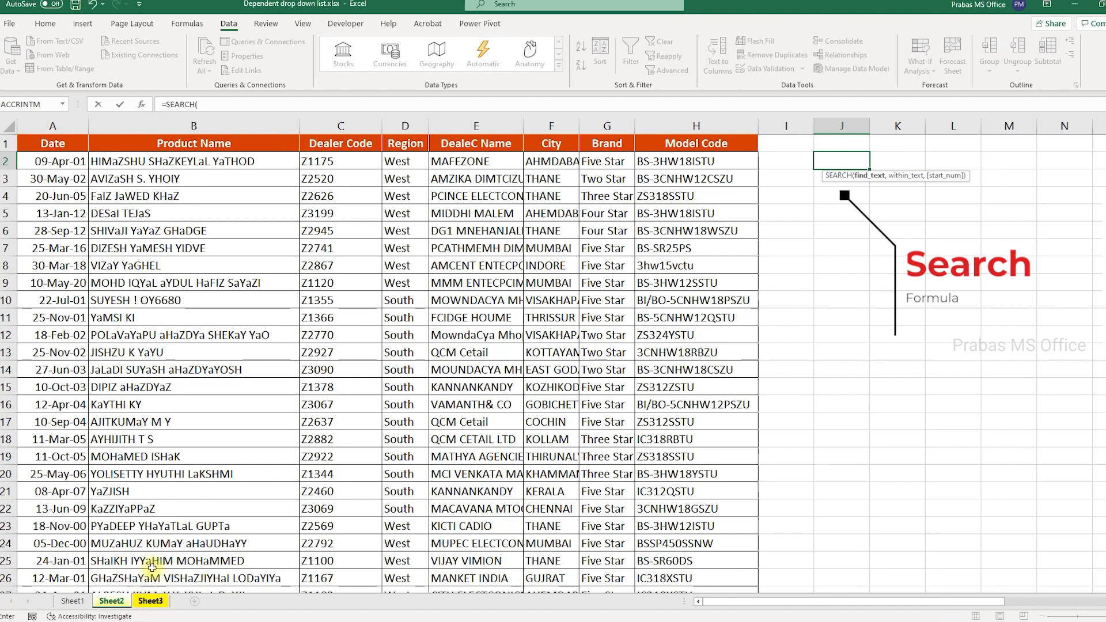
{"action": "left_click", "coordinate": [305, 226]}
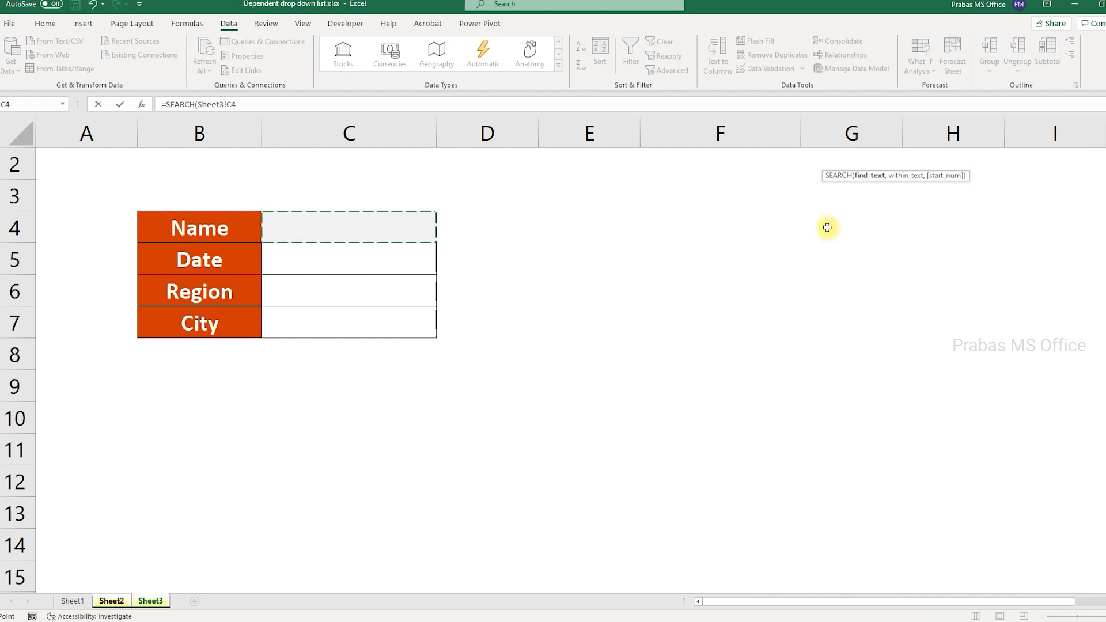
{"action": "type", "text": ","}
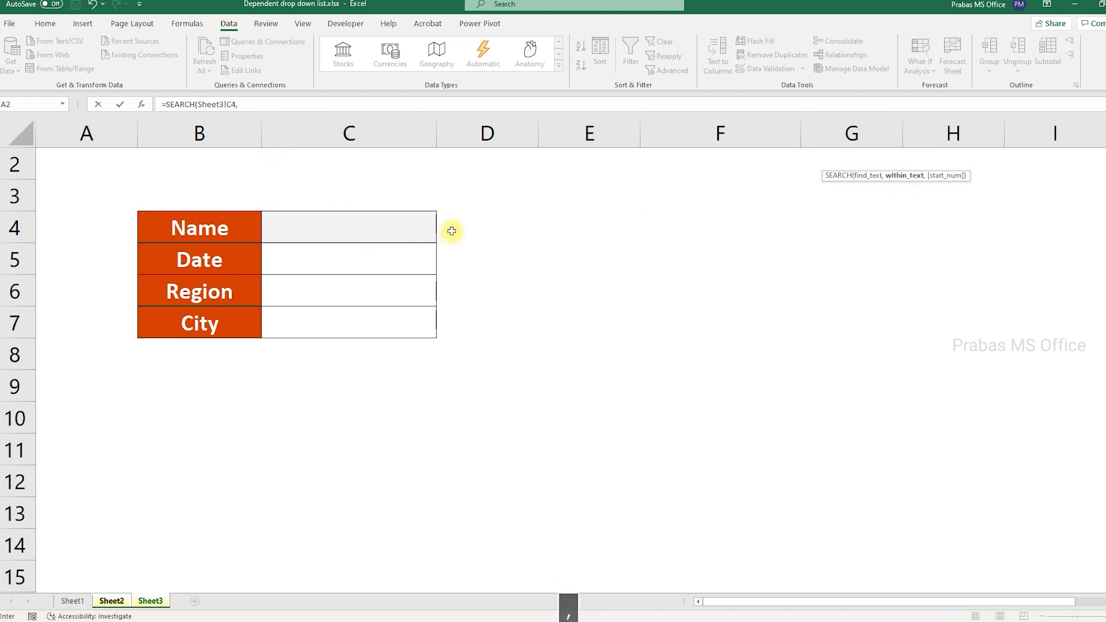
- Complete the SEARCH formula with Sheet2!B2:B29 as the text to search within and 1 as the start number
{"action": "left_click", "coordinate": [119, 599]}
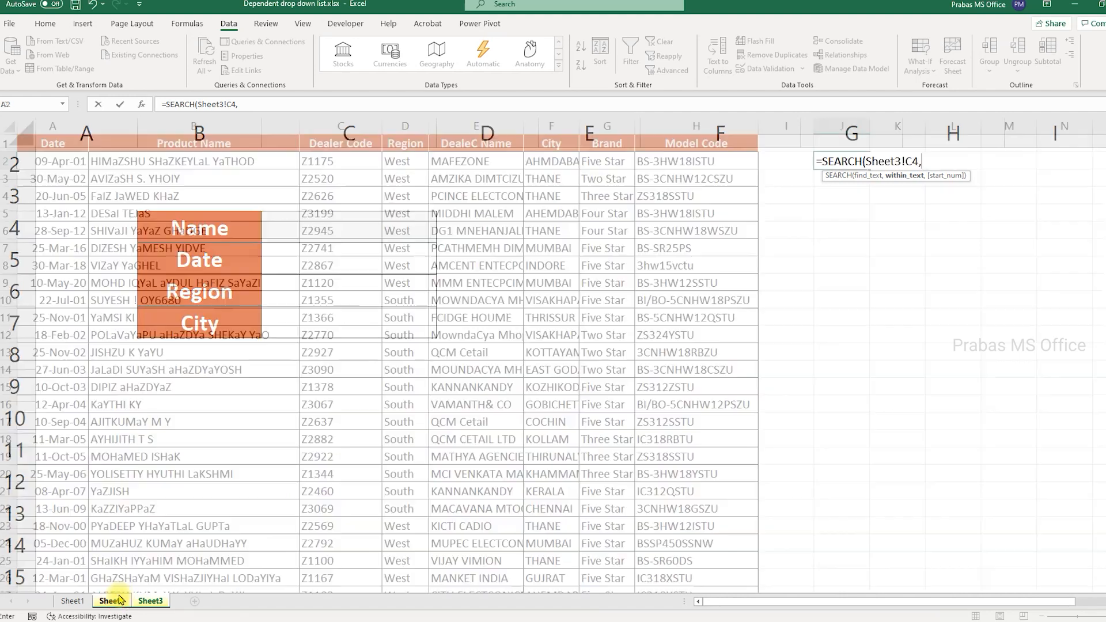
{"action": "left_click", "coordinate": [236, 160]}
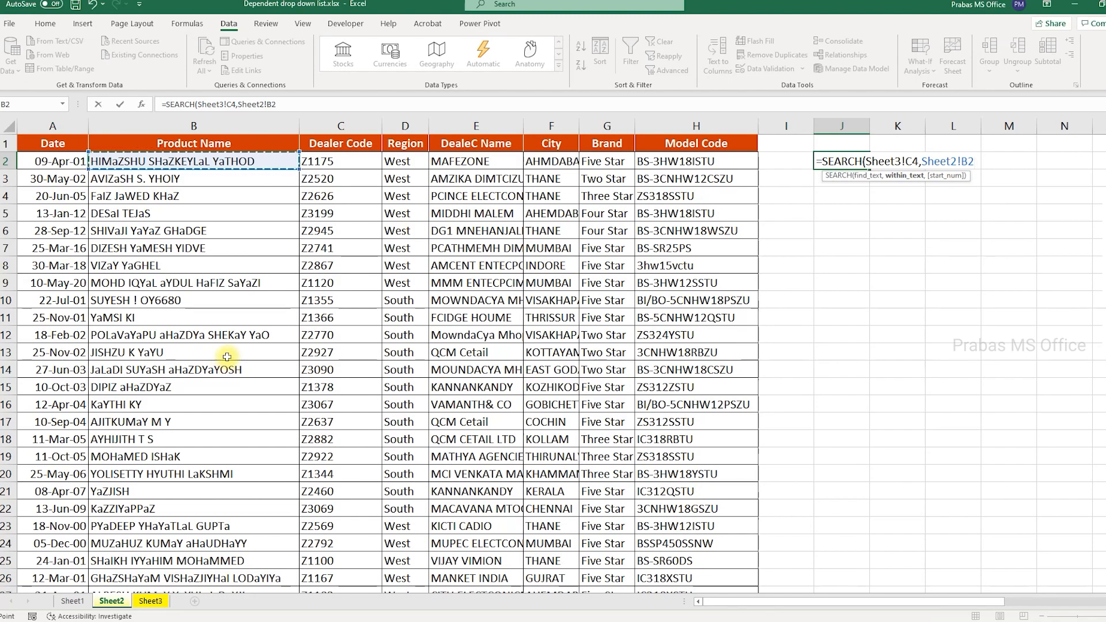
{"action": "key", "text": "ctrl+shift+Down"}
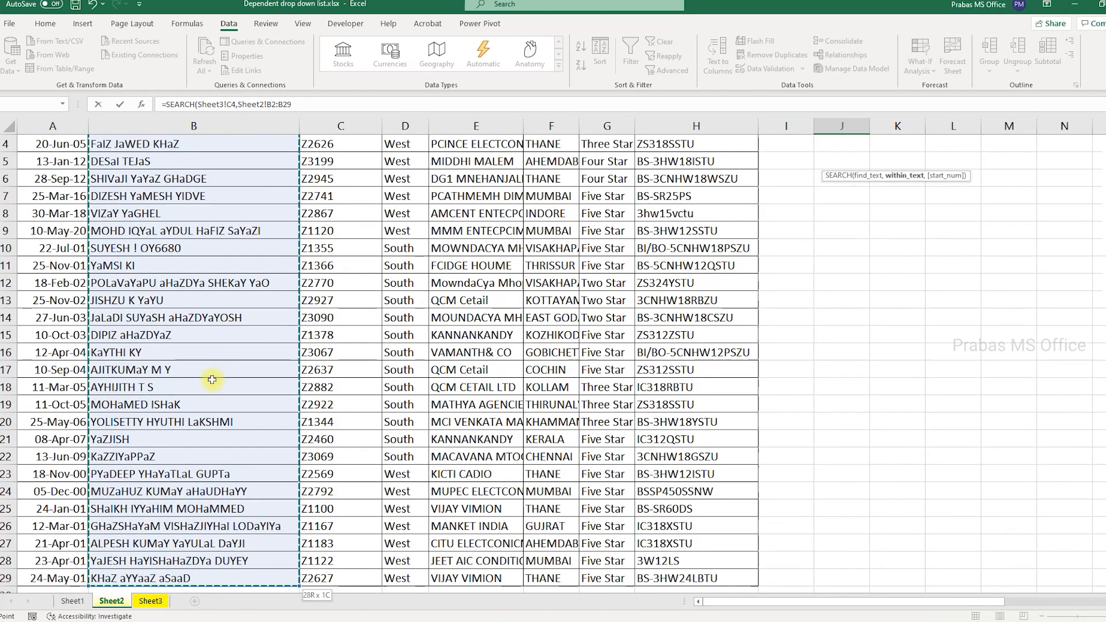
{"action": "scroll", "coordinate": [212, 380], "scroll_direction": "up", "scroll_amount": 1}
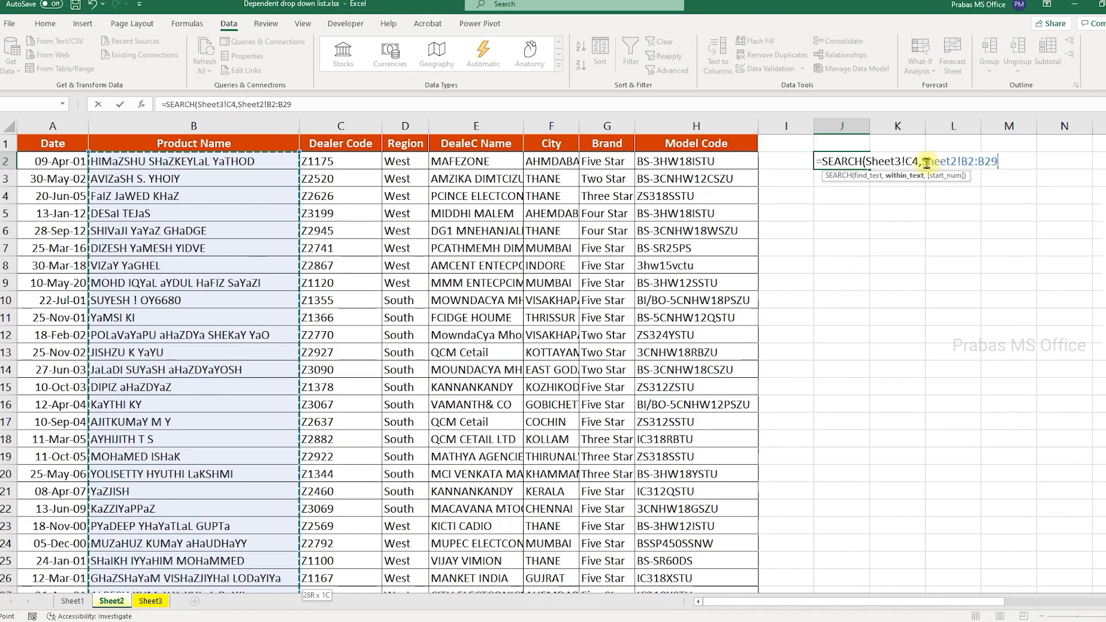
{"action": "type", "text": ","}
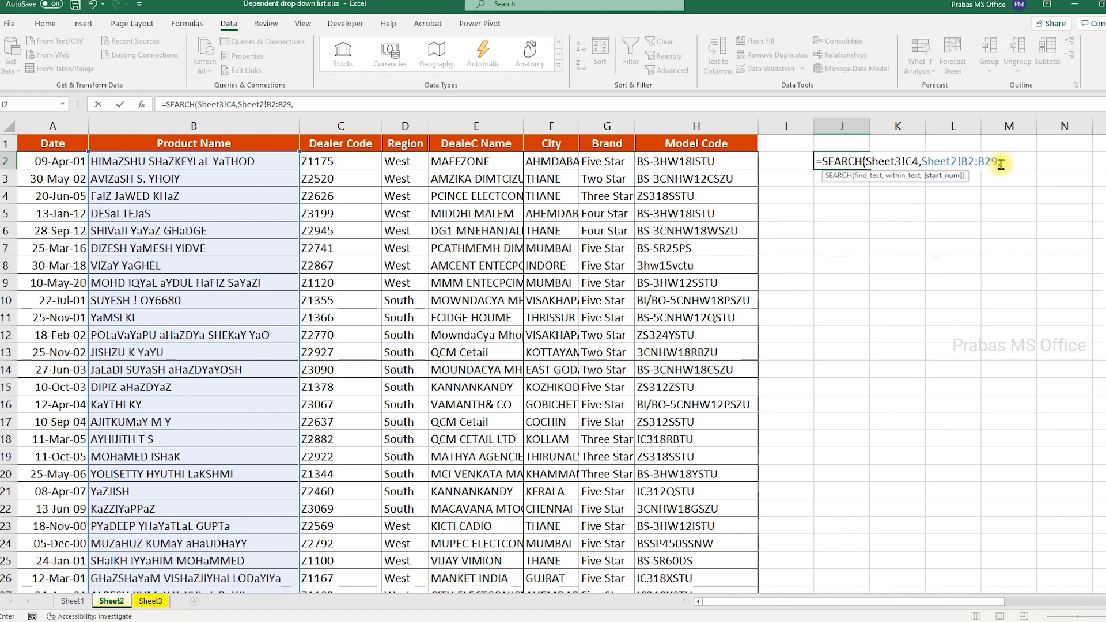
{"action": "type", "text": "1)"}
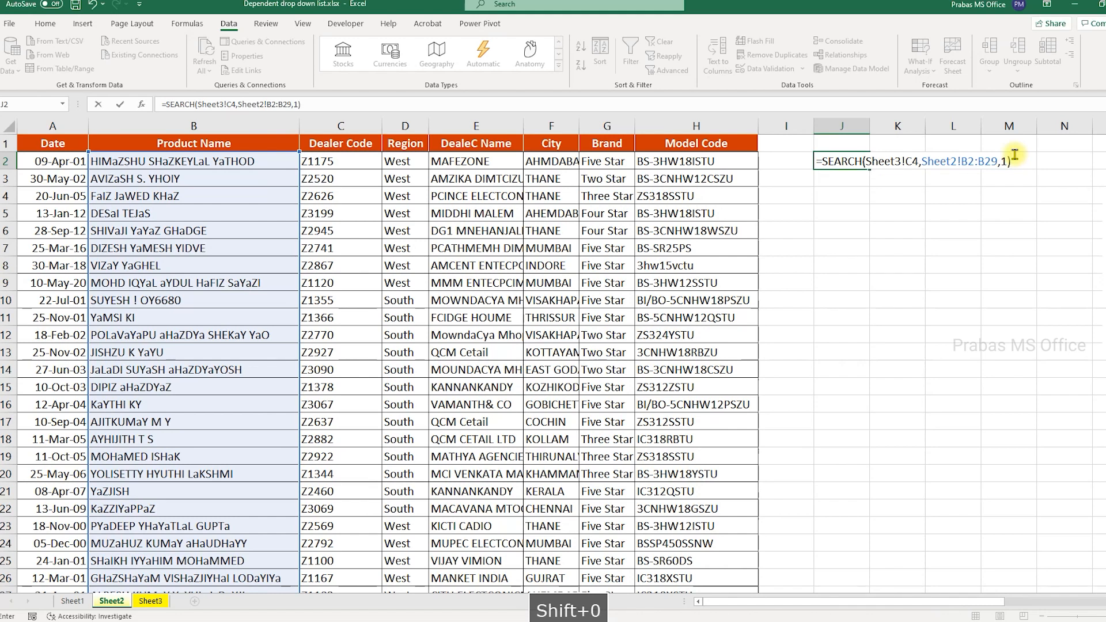
{"action": "key", "text": "Return"}
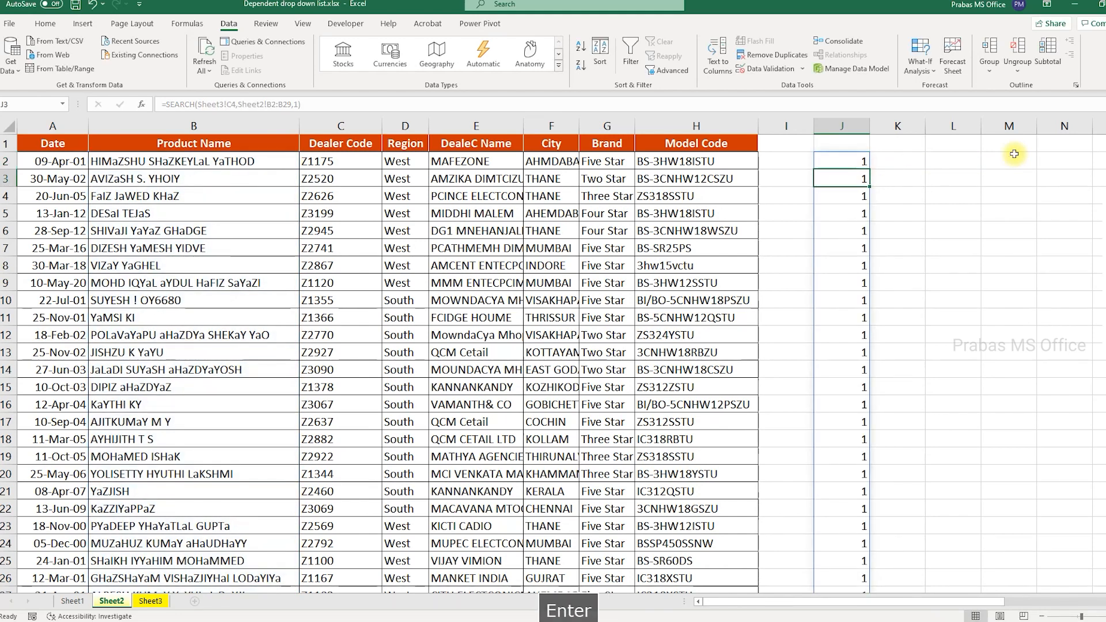
- Examine the spilled results in column J on Sheet2 and the range reference inside the J2 formula
{"action": "left_click", "coordinate": [862, 160]}
{"action": "left_click_drag", "start_coordinate": [840, 183], "coordinate": [856, 501]}
{"action": "scroll", "coordinate": [855, 500], "scroll_direction": "down", "scroll_amount": 5}
{"action": "scroll", "coordinate": [854, 499], "scroll_direction": "up", "scroll_amount": 5}
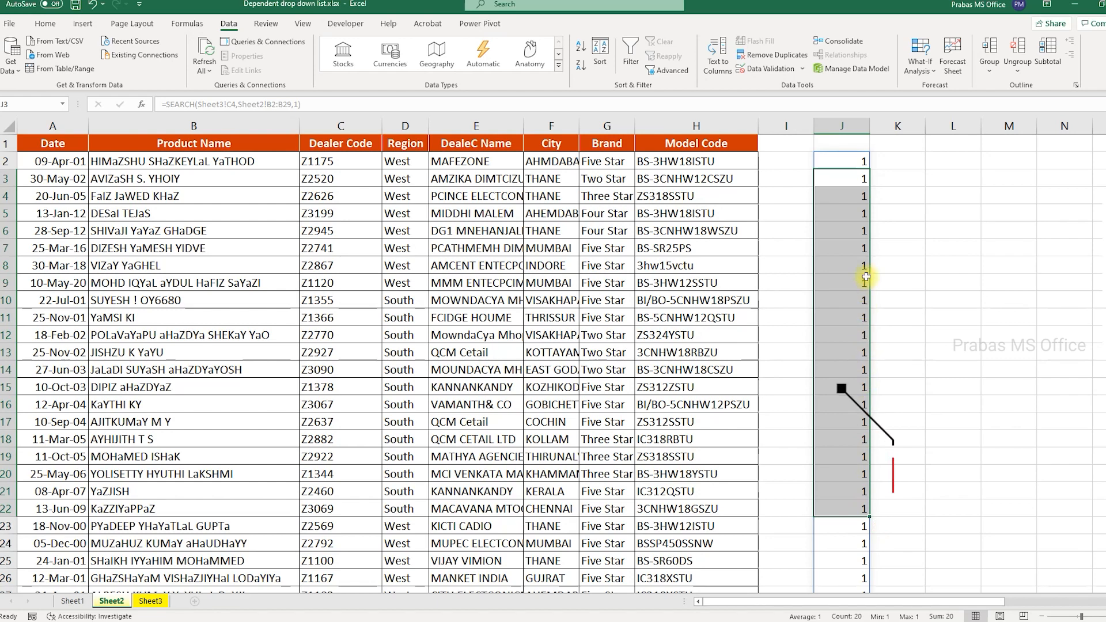
{"action": "left_click", "coordinate": [861, 159]}
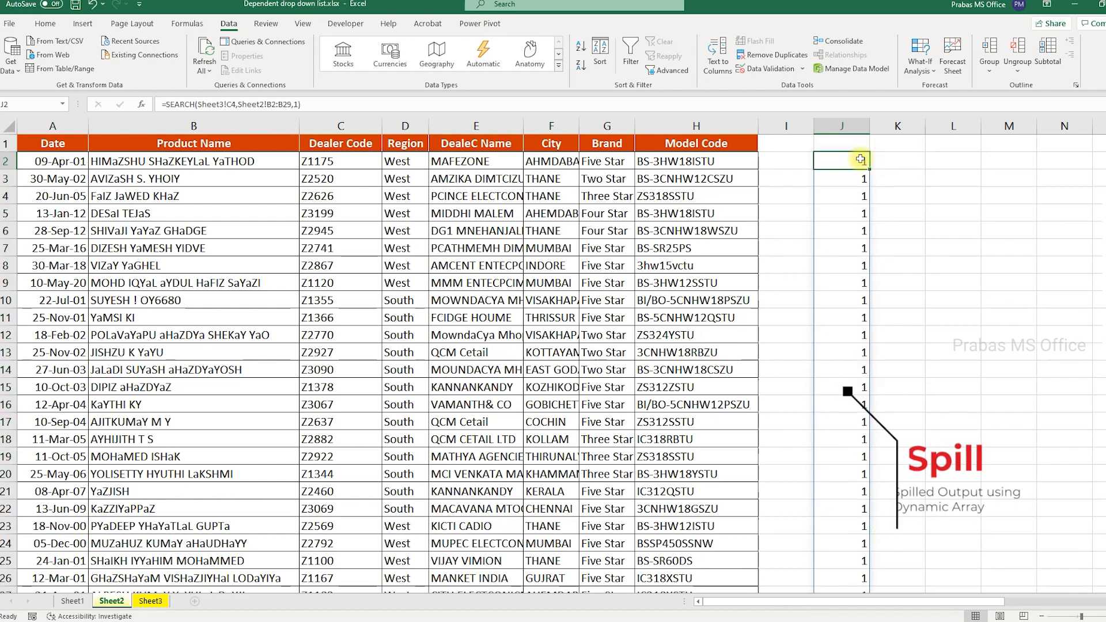
{"action": "double_click", "coordinate": [861, 159]}
{"action": "left_click_drag", "start_coordinate": [922, 161], "coordinate": [992, 161]}
{"action": "key", "text": "Escape"}
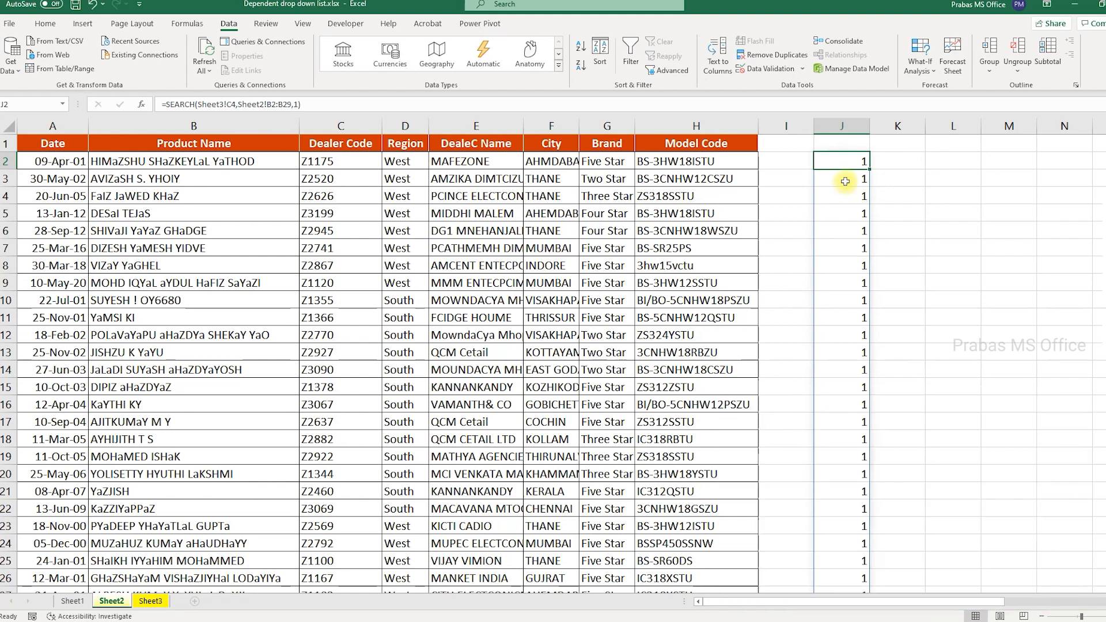
- Enter the test search text ab in the Name cell C4 on Sheet3
{"action": "left_click_drag", "start_coordinate": [859, 161], "coordinate": [842, 266]}
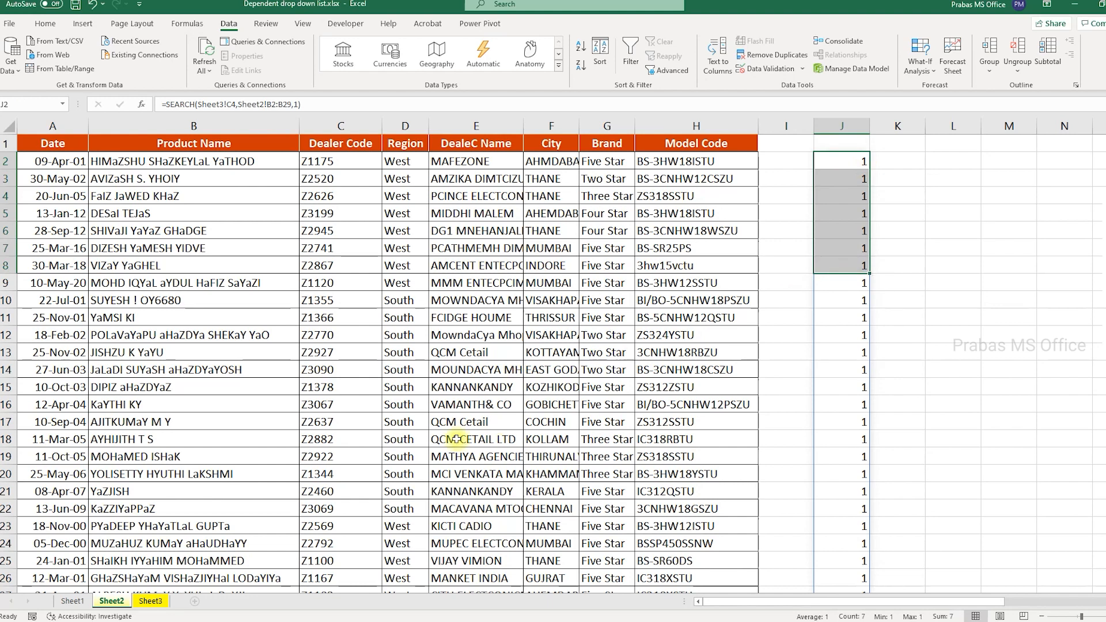
{"action": "left_click", "coordinate": [150, 600]}
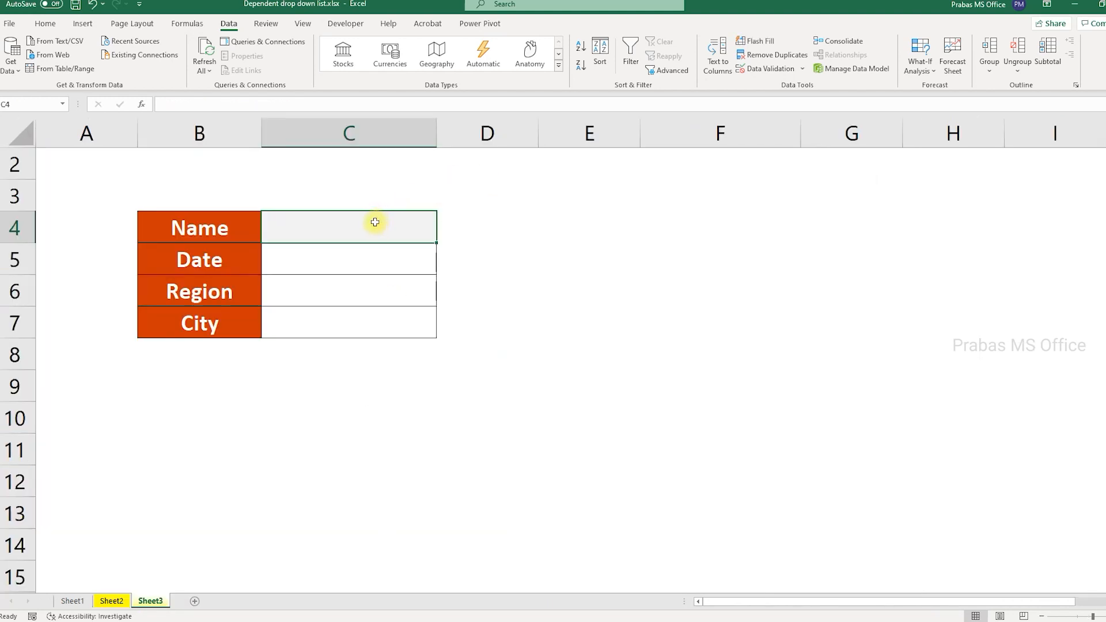
{"action": "type", "text": "ab"}
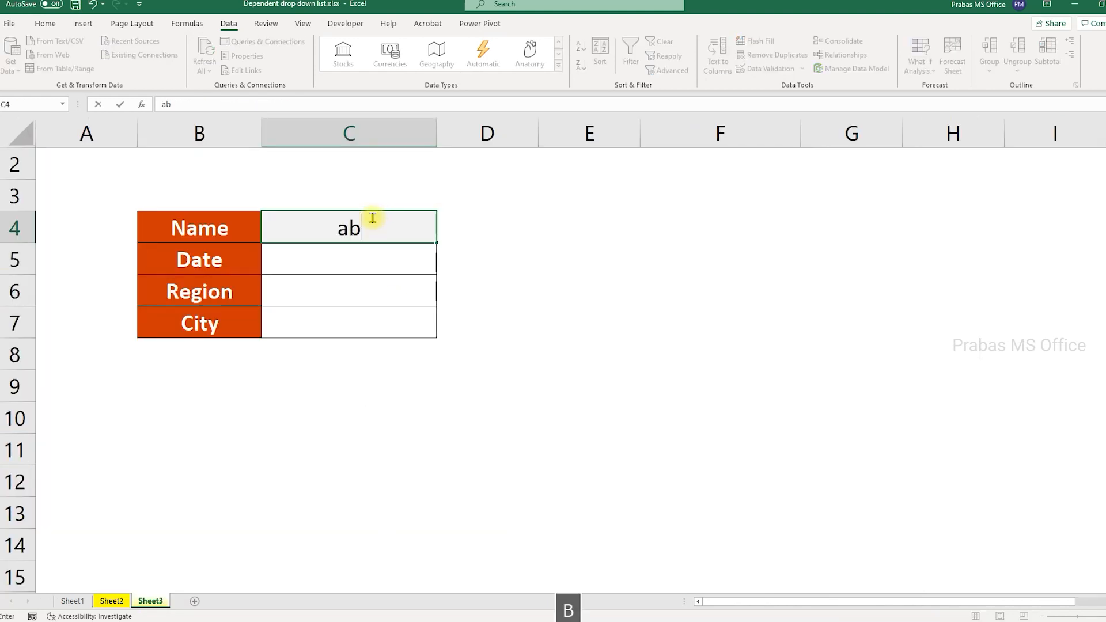
{"action": "key", "text": "Tab"}
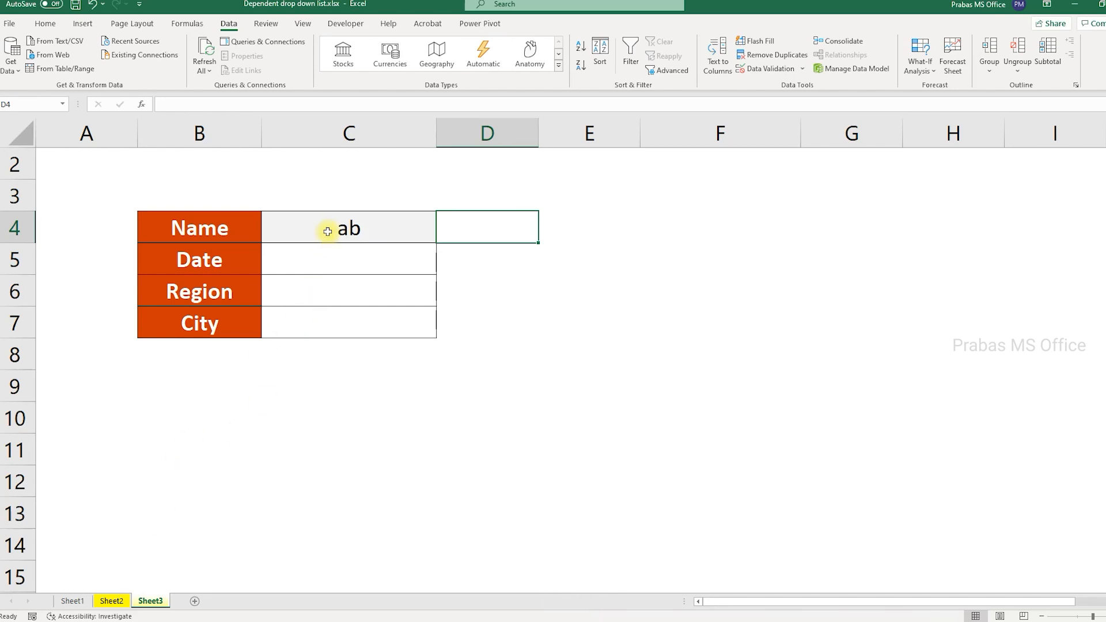
{"action": "left_click", "coordinate": [328, 232]}
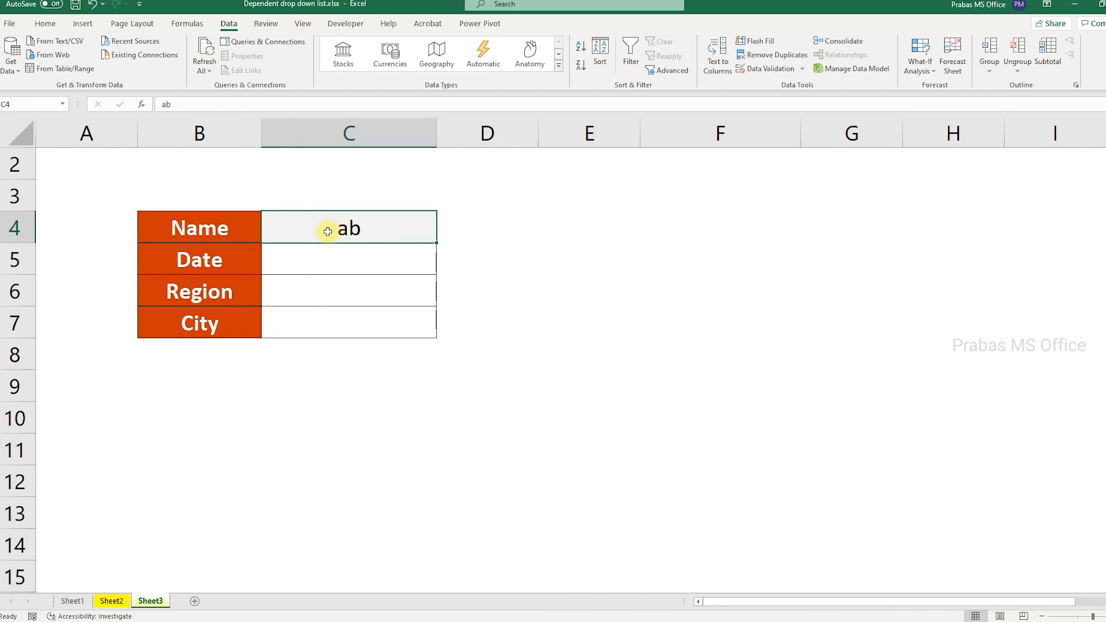
- Check the SEARCH results for ab in column J on Sheet2 against the product names in column B
{"action": "left_click", "coordinate": [121, 601]}
{"action": "left_click", "coordinate": [882, 266]}
{"action": "scroll", "coordinate": [878, 276], "scroll_direction": "down", "scroll_amount": 4}
{"action": "scroll", "coordinate": [875, 282], "scroll_direction": "up", "scroll_amount": 4}
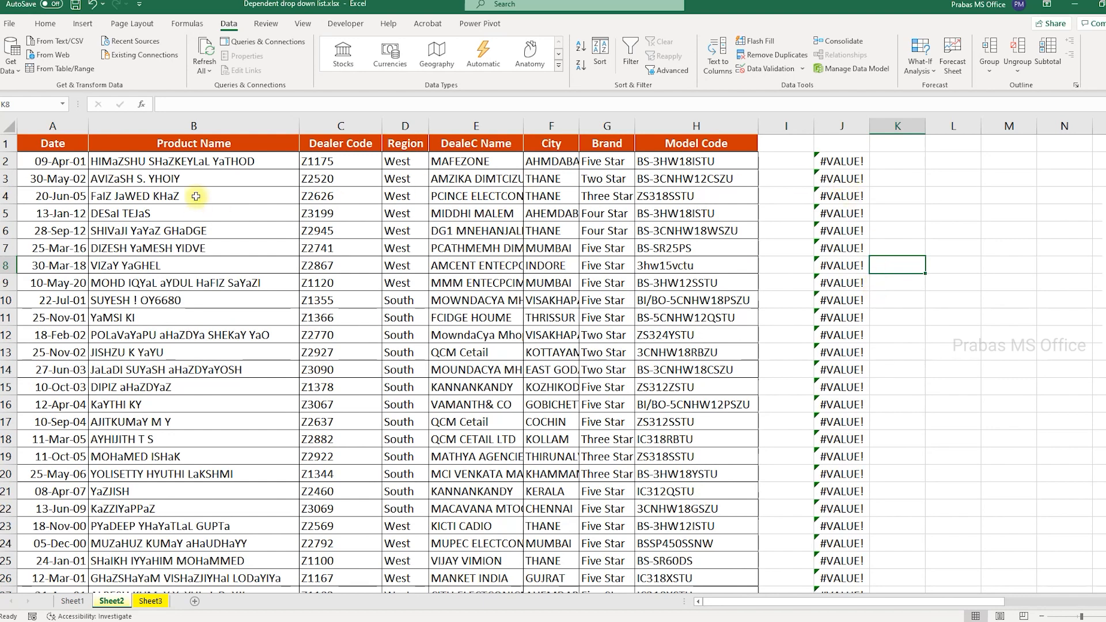
{"action": "left_click_drag", "start_coordinate": [218, 160], "coordinate": [185, 456]}
{"action": "left_click", "coordinate": [172, 439]}
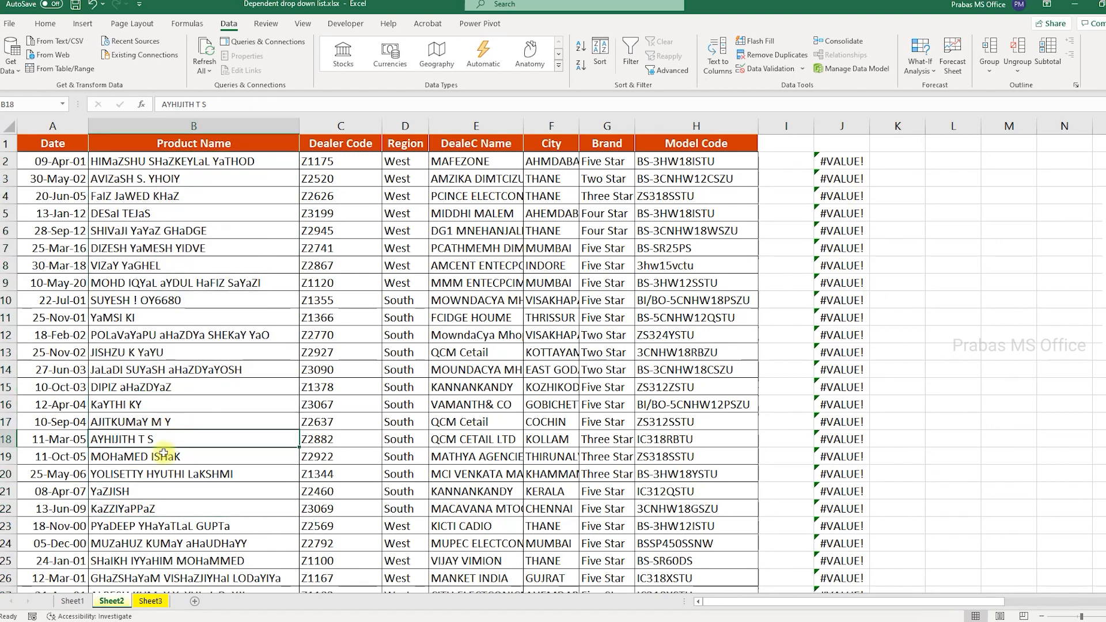
- Replace the search text in cell C4 on Sheet3 with the single letter a
{"action": "left_click", "coordinate": [150, 602]}
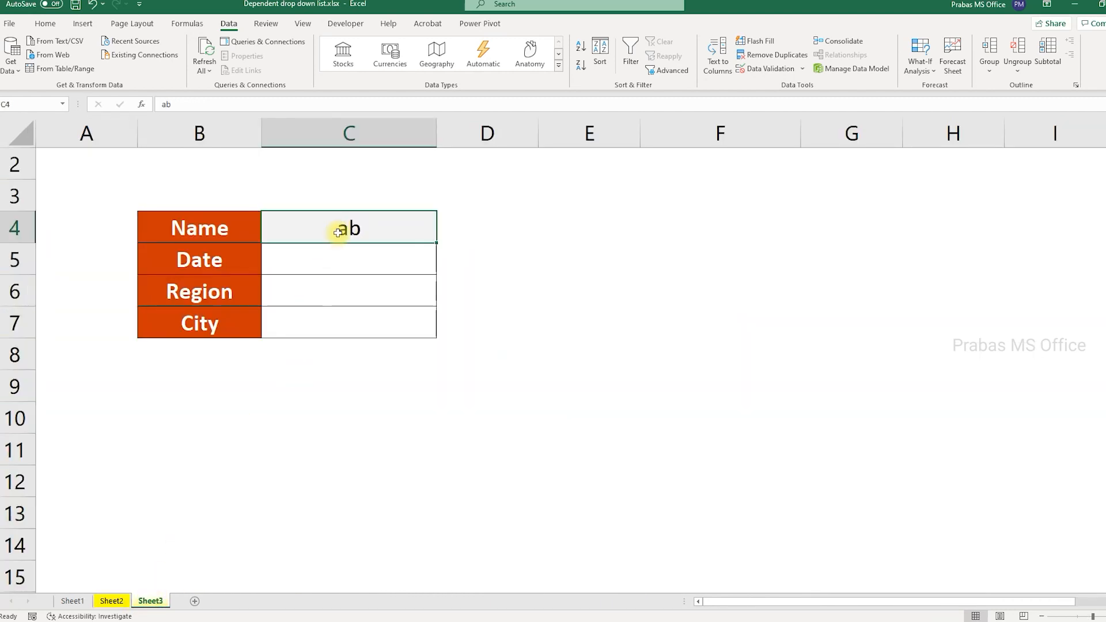
{"action": "type", "text": "s"}
{"action": "key", "text": "BackSpace"}
{"action": "type", "text": "a"}
{"action": "key", "text": "Tab"}
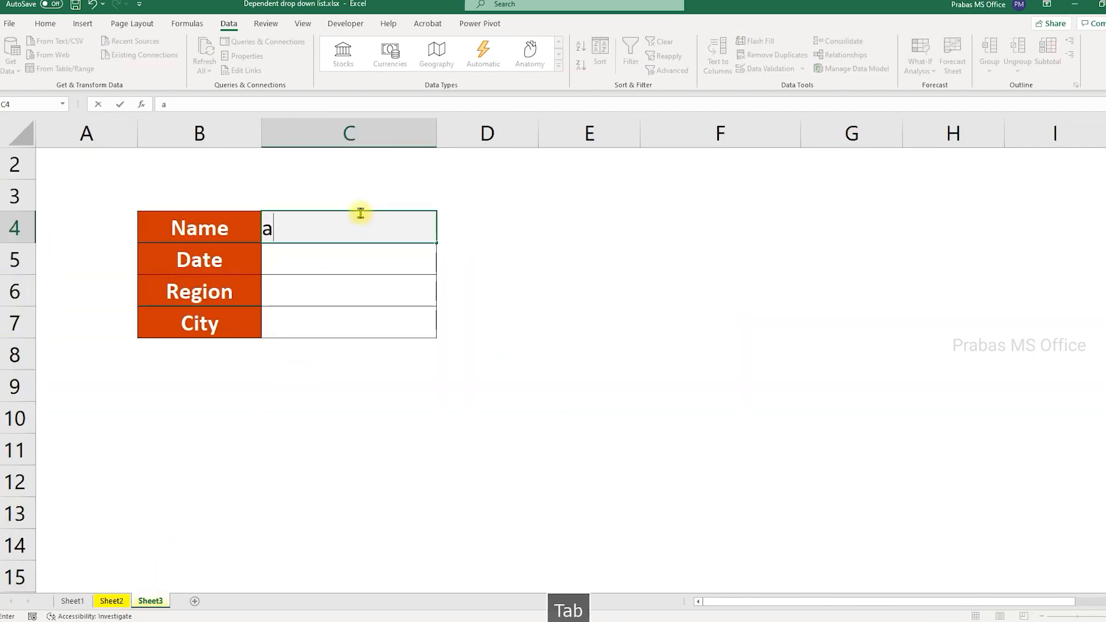
- Examine the column J results on Sheet2 for the search letter a, including the result in J10
{"action": "left_click", "coordinate": [111, 600]}
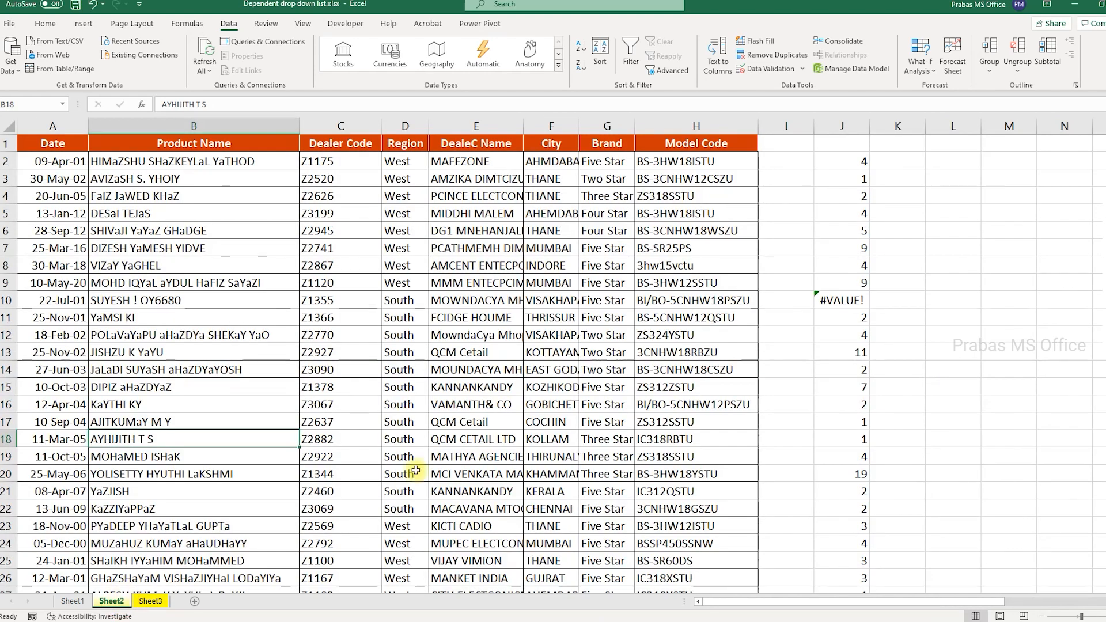
{"action": "left_click_drag", "start_coordinate": [864, 160], "coordinate": [859, 550]}
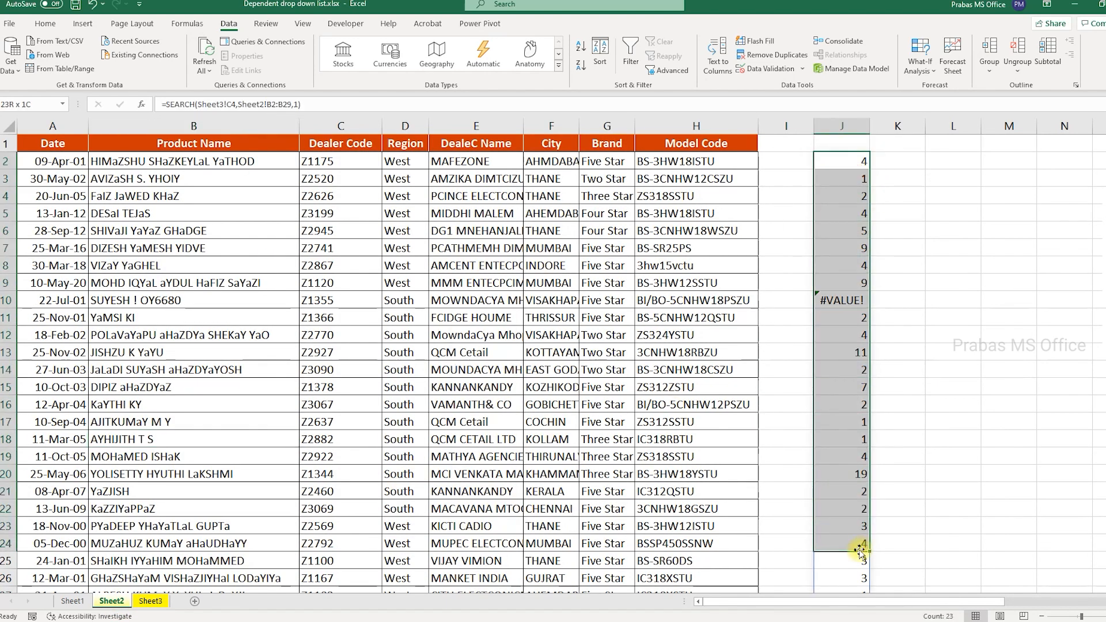
{"action": "left_click", "coordinate": [151, 601]}
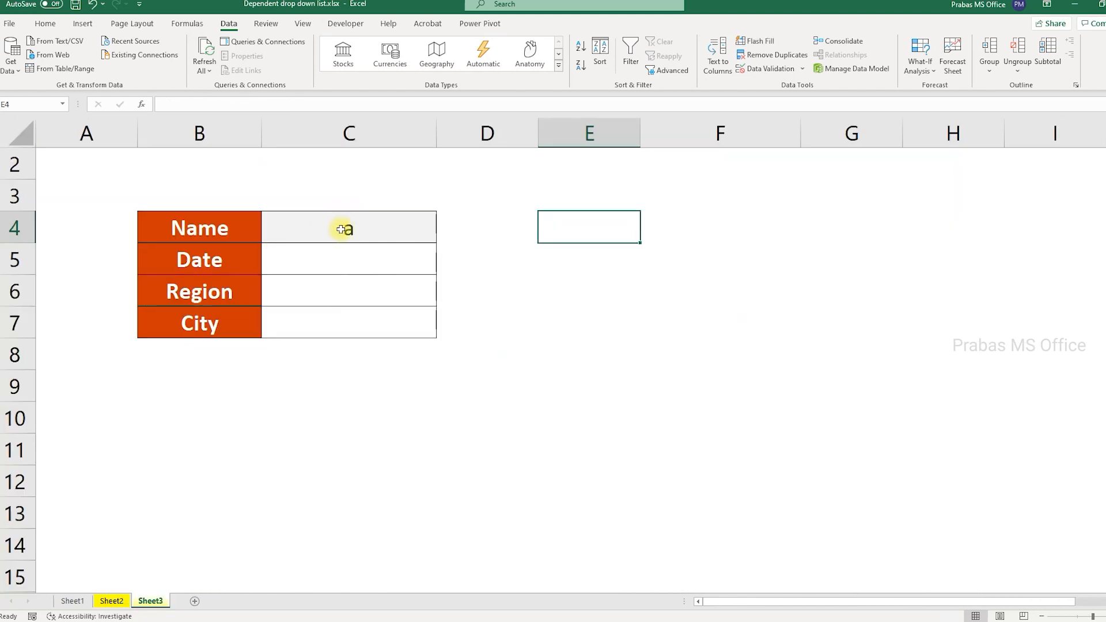
{"action": "left_click", "coordinate": [111, 601]}
{"action": "left_click", "coordinate": [851, 160]}
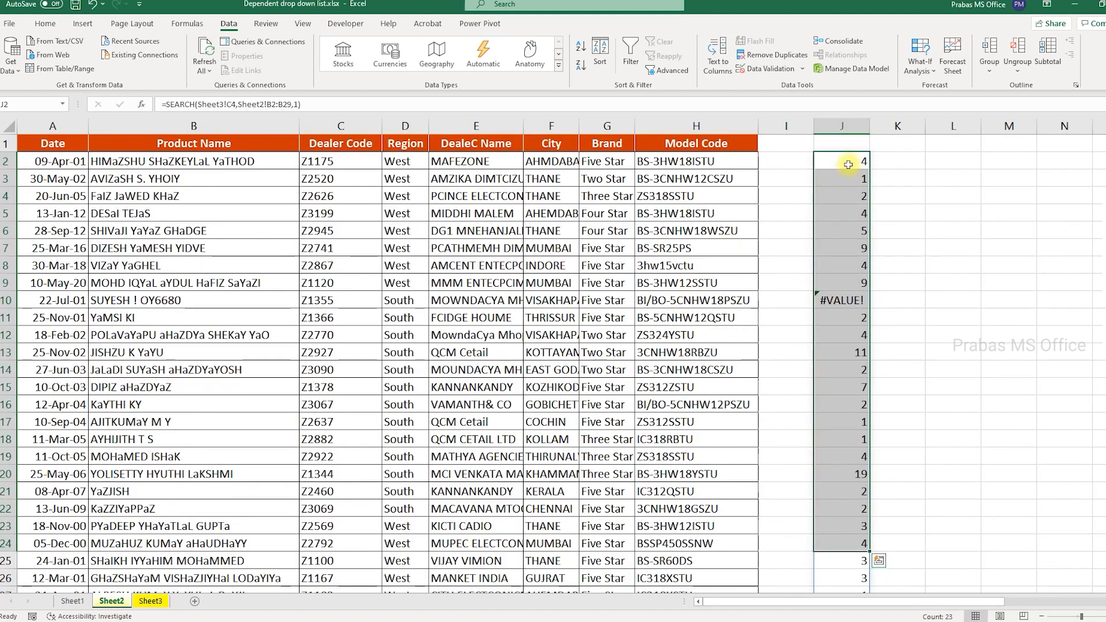
{"action": "left_click_drag", "start_coordinate": [851, 160], "coordinate": [847, 288]}
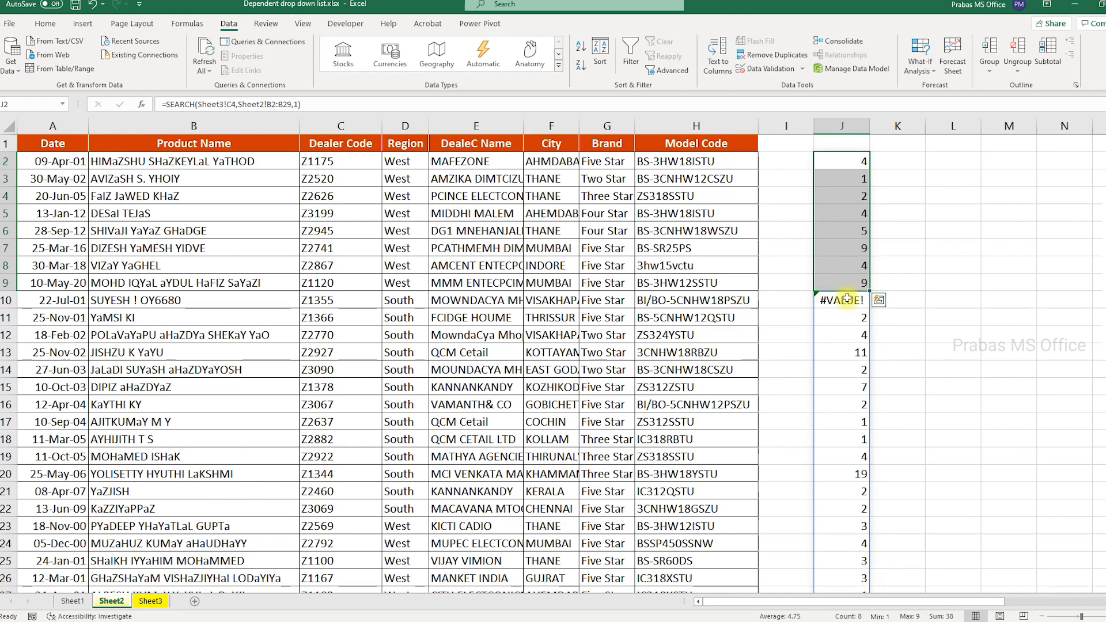
{"action": "left_click", "coordinate": [845, 300]}
{"action": "scroll", "coordinate": [846, 440], "scroll_direction": "down", "scroll_amount": 4}
{"action": "scroll", "coordinate": [847, 440], "scroll_direction": "up", "scroll_amount": 4}
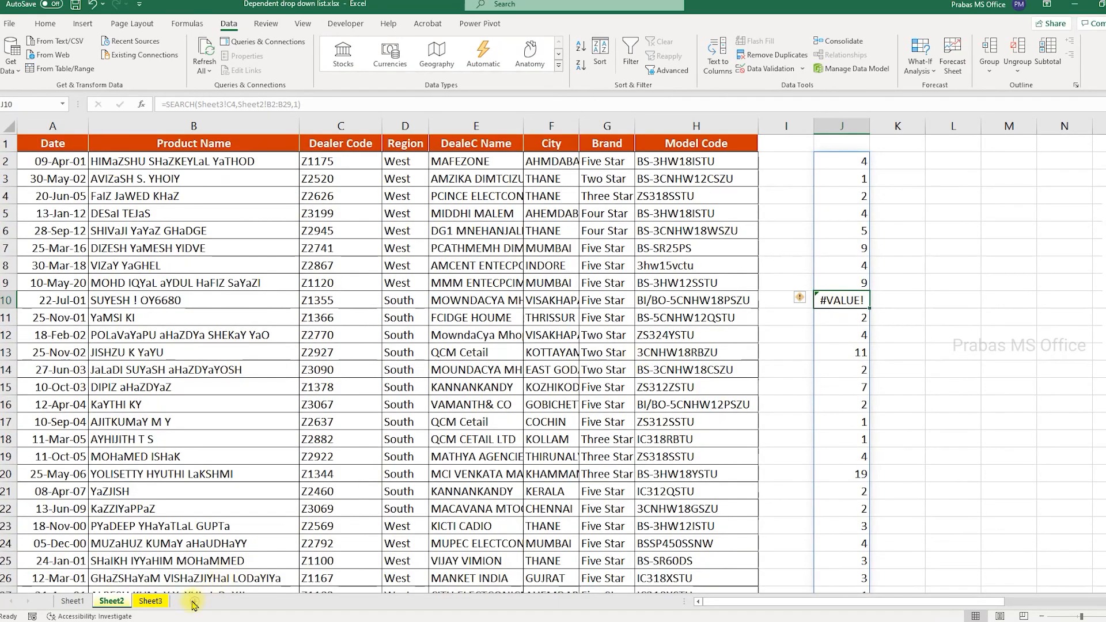
- Extend the search text in cell C4 on Sheet3 to as
{"action": "left_click", "coordinate": [151, 601]}
{"action": "double_click", "coordinate": [361, 232]}
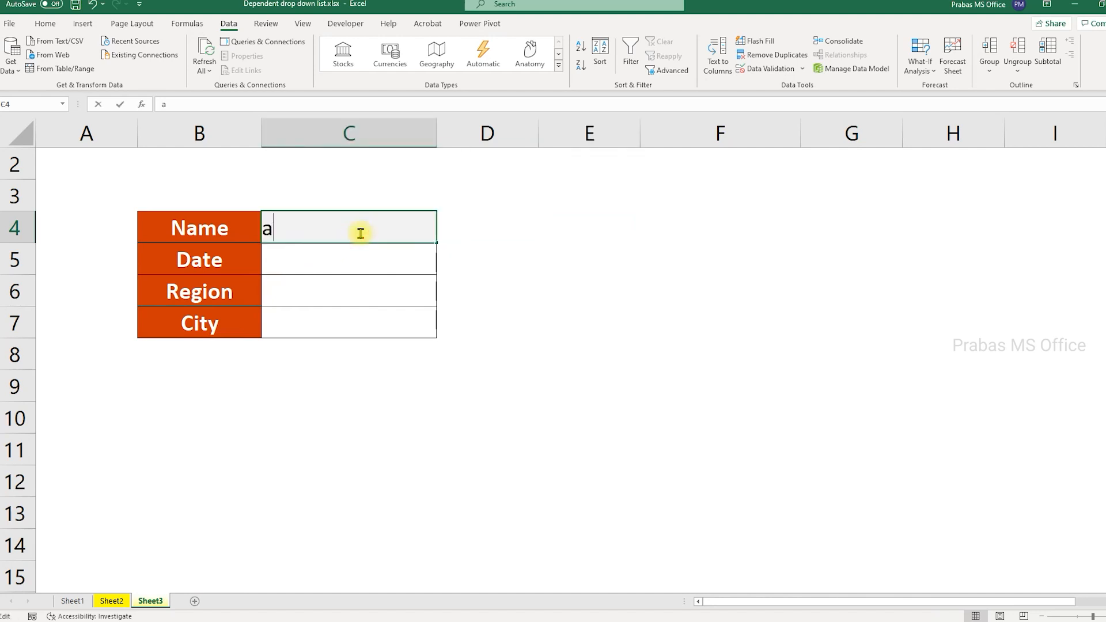
{"action": "type", "text": "s"}
{"action": "key", "text": "Tab"}
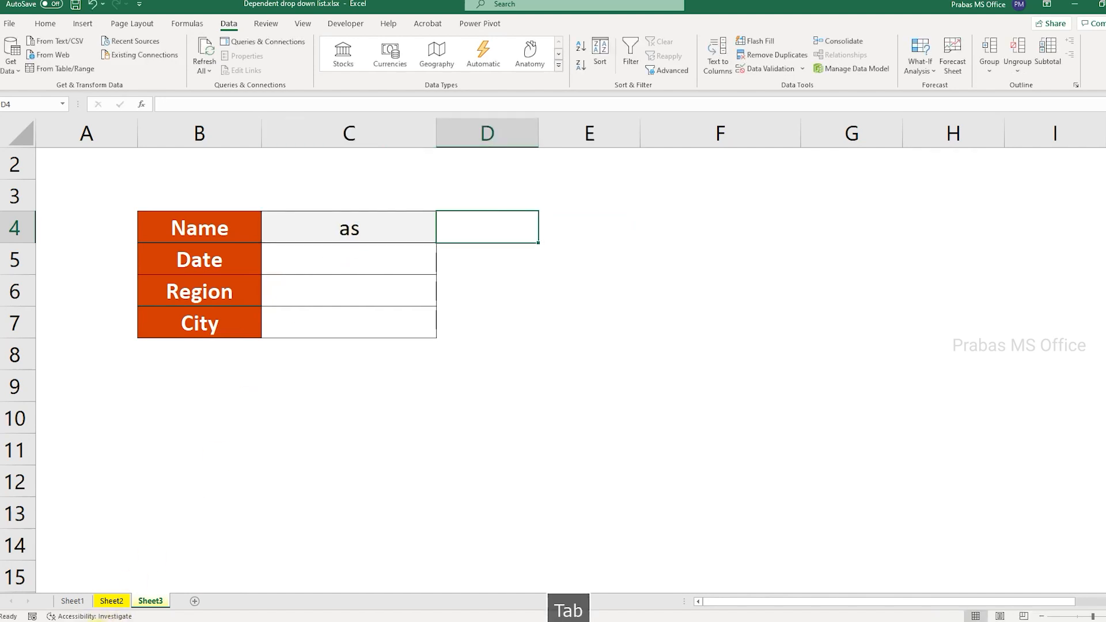
- Inspect cells J2, J3, J5 and J14 on Sheet2 for matches to the search text as in Sheet3 cell C4
{"action": "left_click", "coordinate": [112, 601]}
{"action": "left_click", "coordinate": [841, 160]}
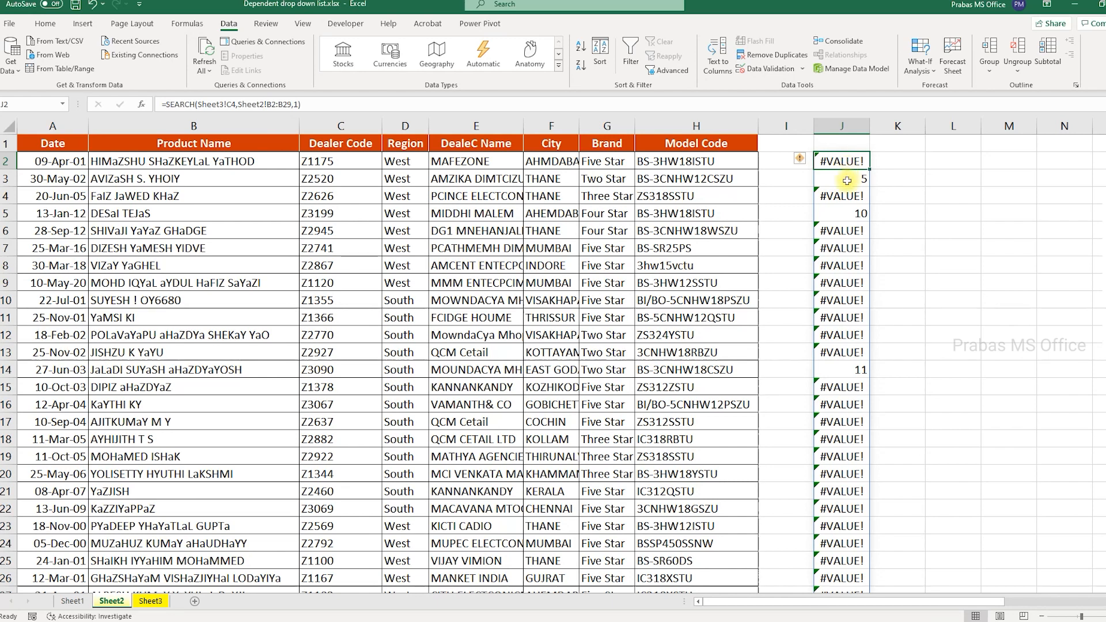
{"action": "left_click", "coordinate": [848, 179]}
{"action": "left_click", "coordinate": [848, 216]}
{"action": "left_click", "coordinate": [827, 372]}
{"action": "left_click", "coordinate": [151, 601]}
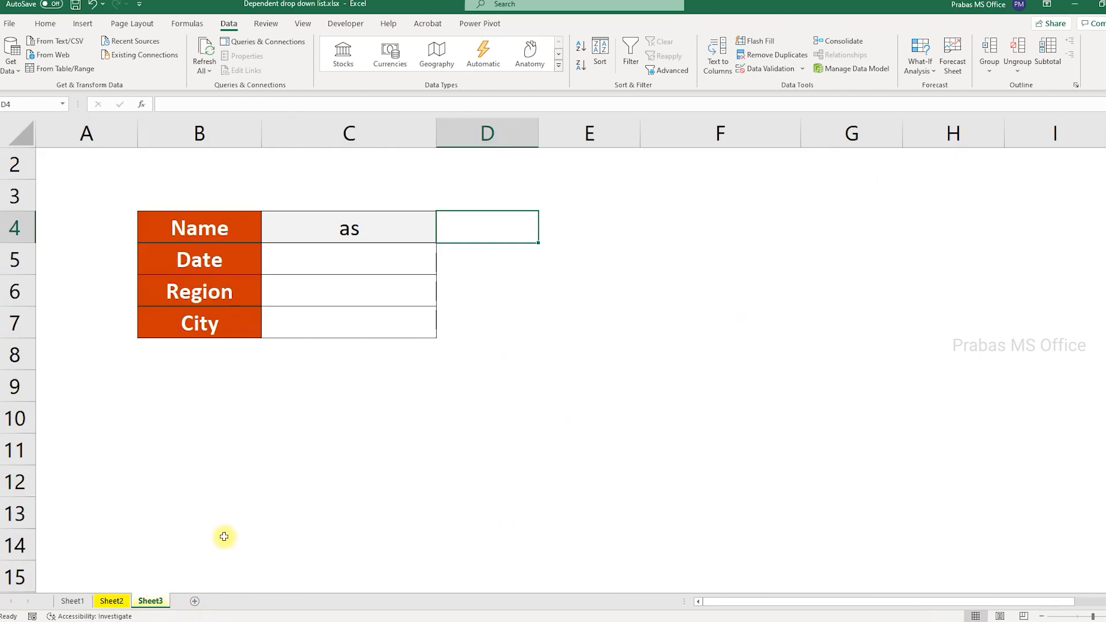
{"action": "left_click", "coordinate": [369, 226]}
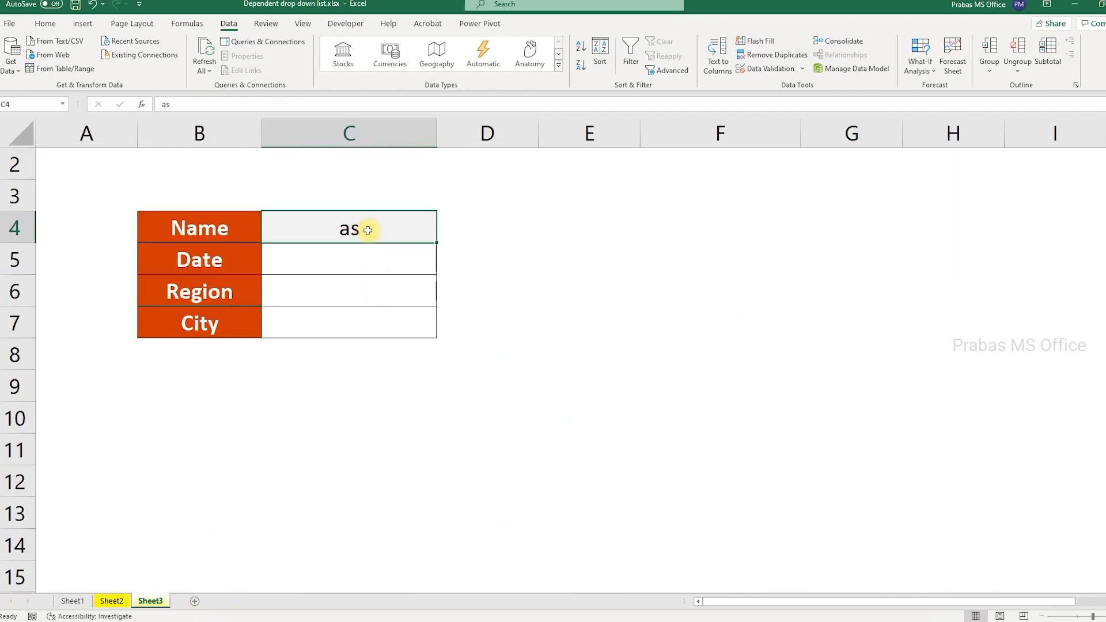
- Wrap the SEARCH formula in cell J2 on Sheet2 in ISNUMBER and check the results down column J
{"action": "left_click", "coordinate": [112, 601]}
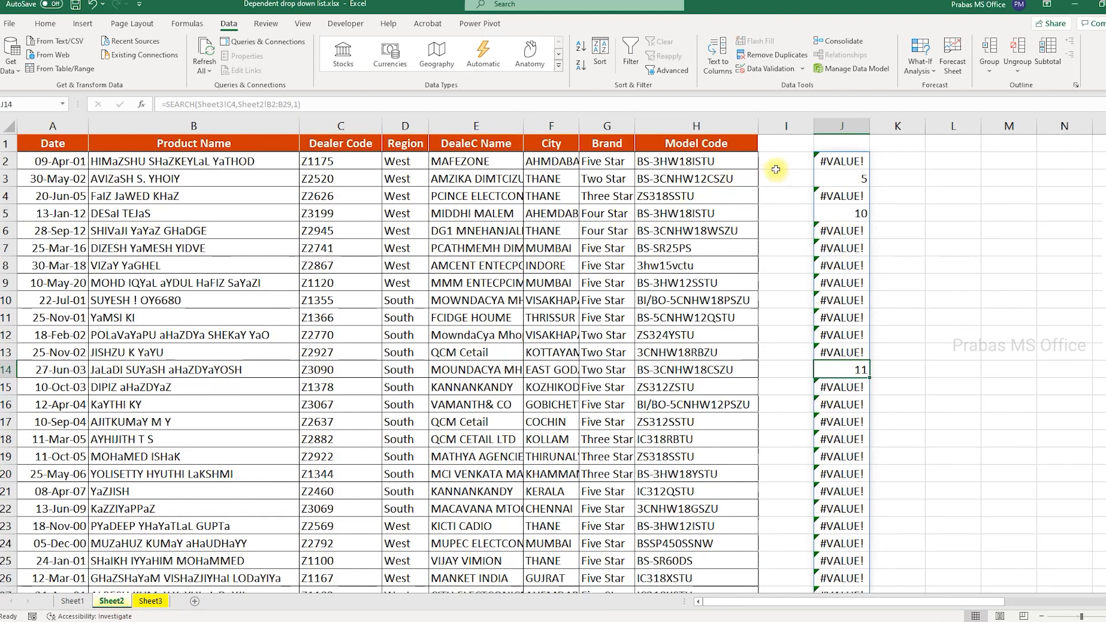
{"action": "double_click", "coordinate": [822, 160]}
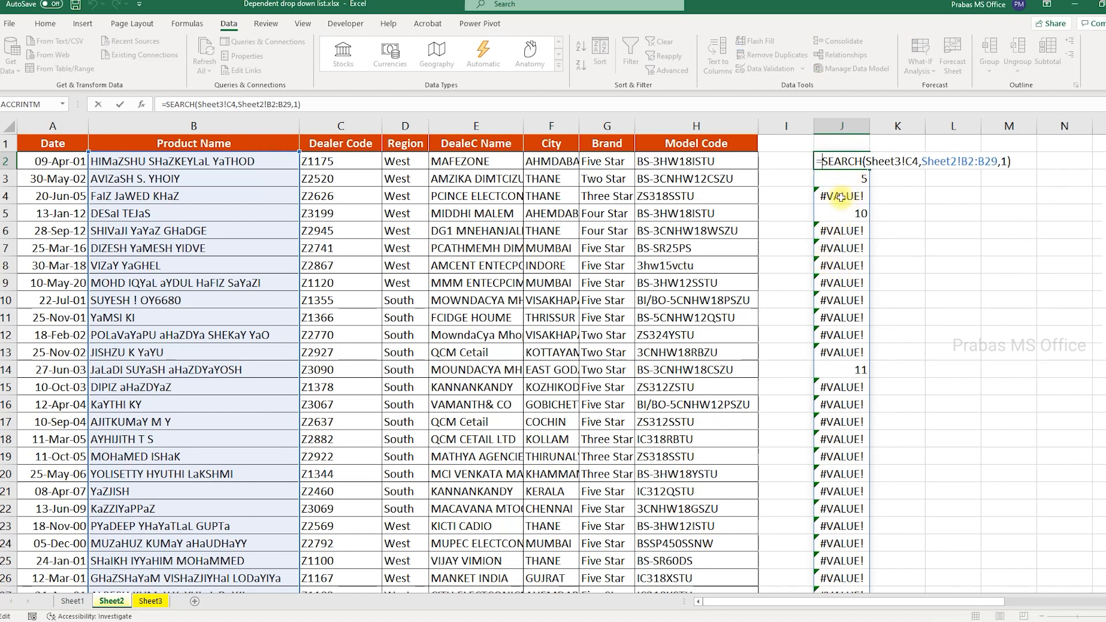
{"action": "type", "text": "isnum"}
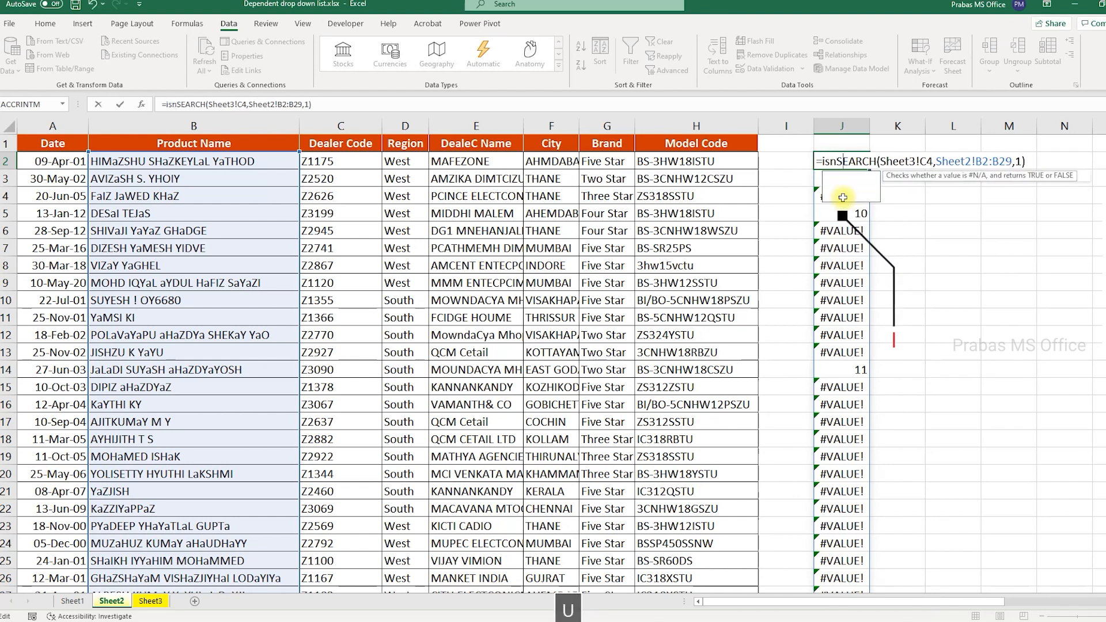
{"action": "key", "text": "Tab"}
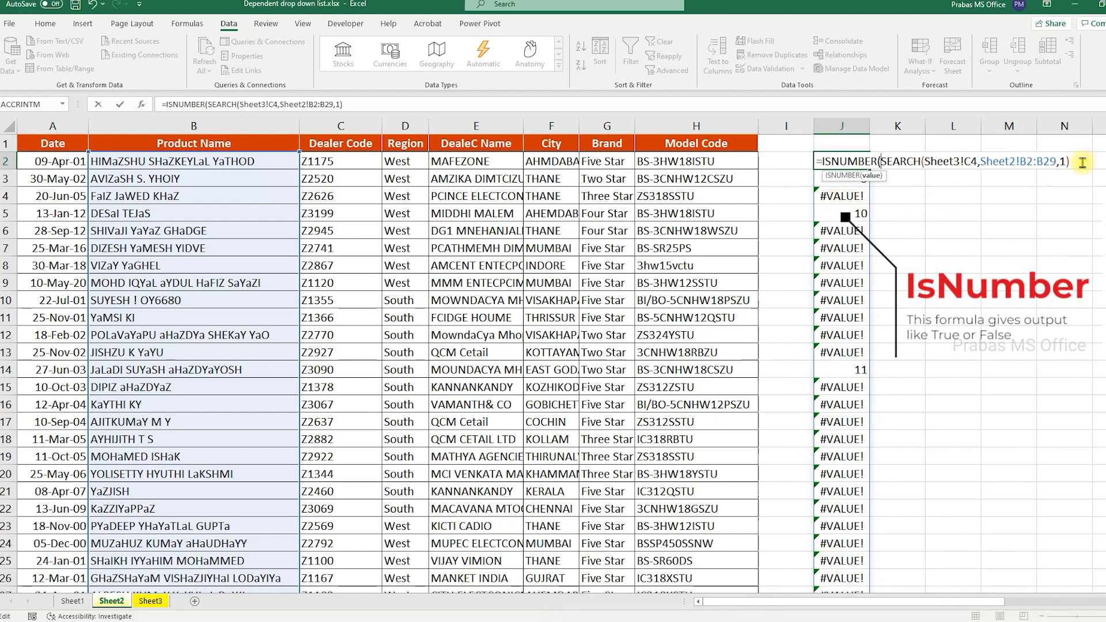
{"action": "type", "text": ")"}
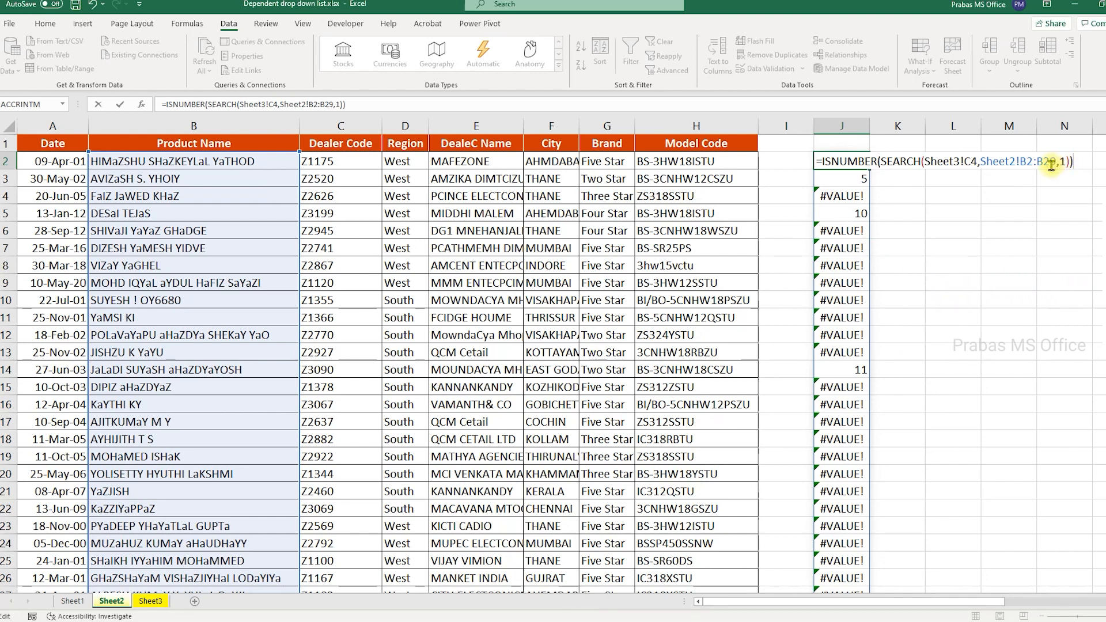
{"action": "key", "text": "Return"}
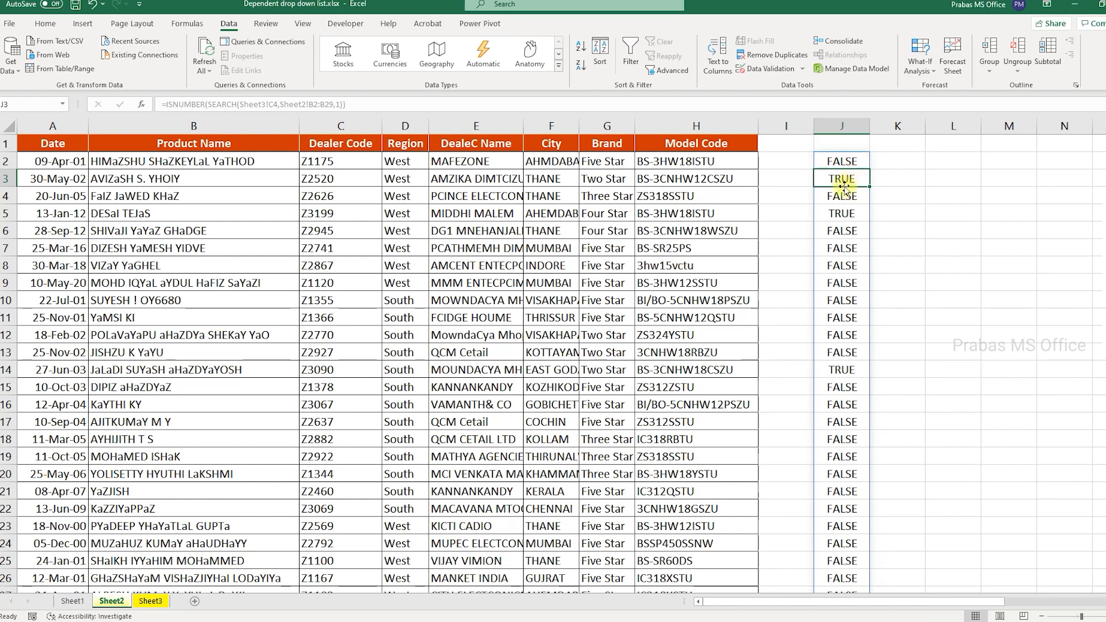
{"action": "left_click", "coordinate": [838, 336]}
{"action": "left_click", "coordinate": [835, 373]}
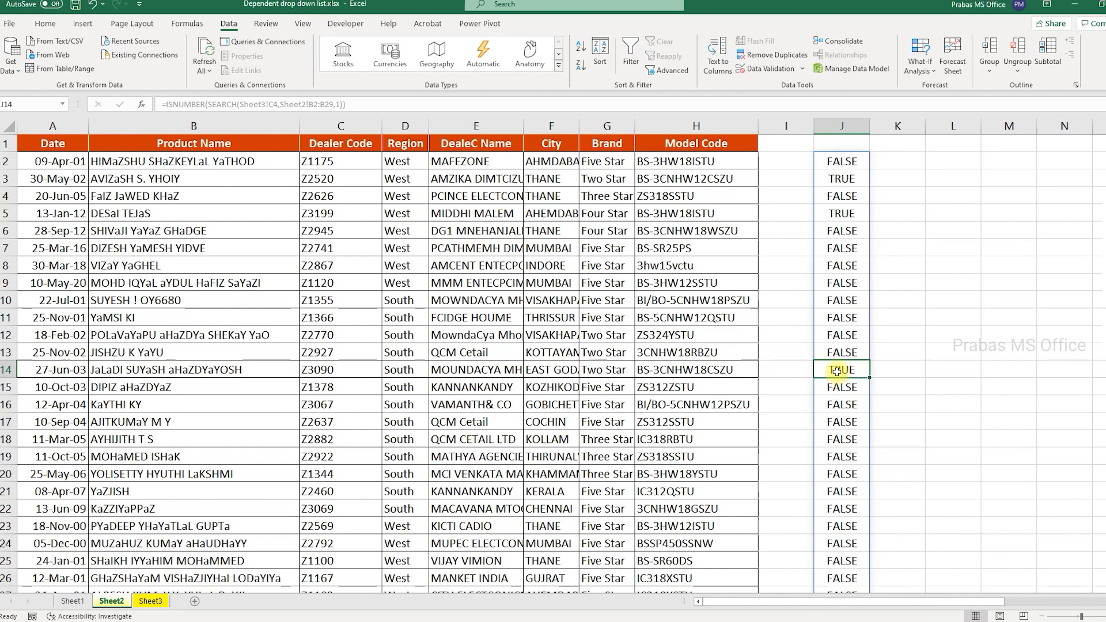
- Insert the FILTER function in front of ISNUMBER in the J2 formula
{"action": "left_click", "coordinate": [861, 161]}
{"action": "key", "text": "F2"}
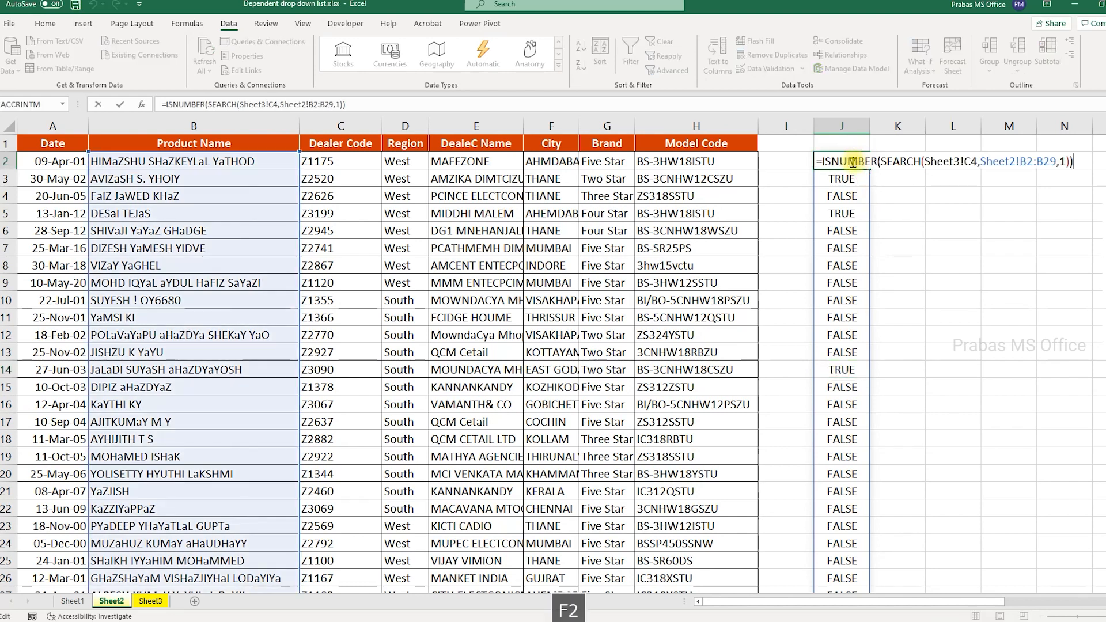
{"action": "left_click", "coordinate": [824, 160]}
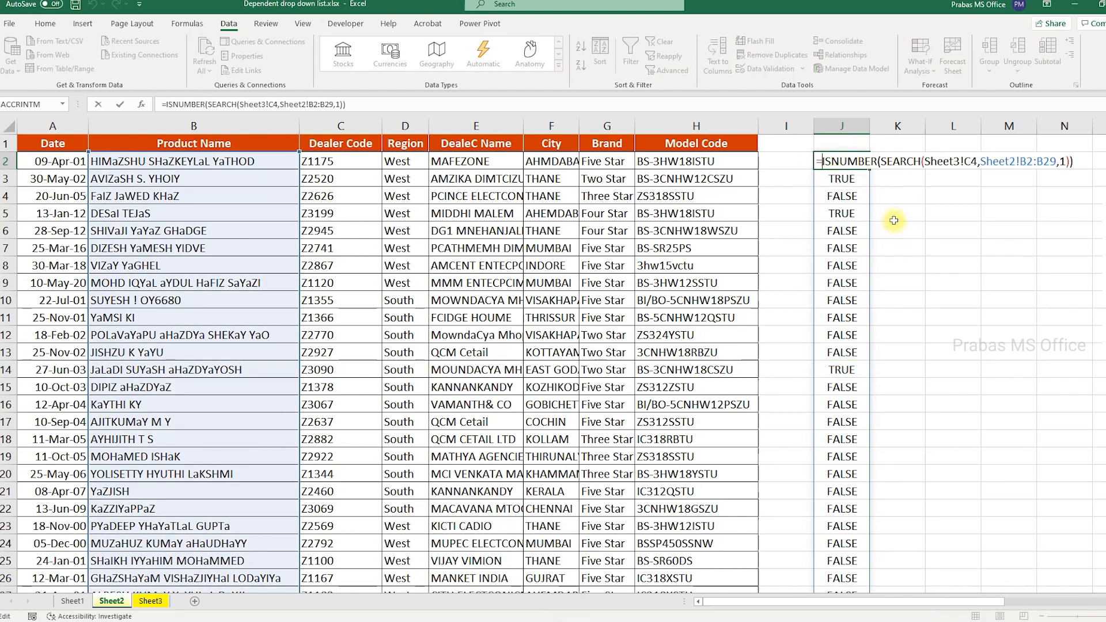
{"action": "type", "text": "filter"}
{"action": "key", "text": "Tab"}
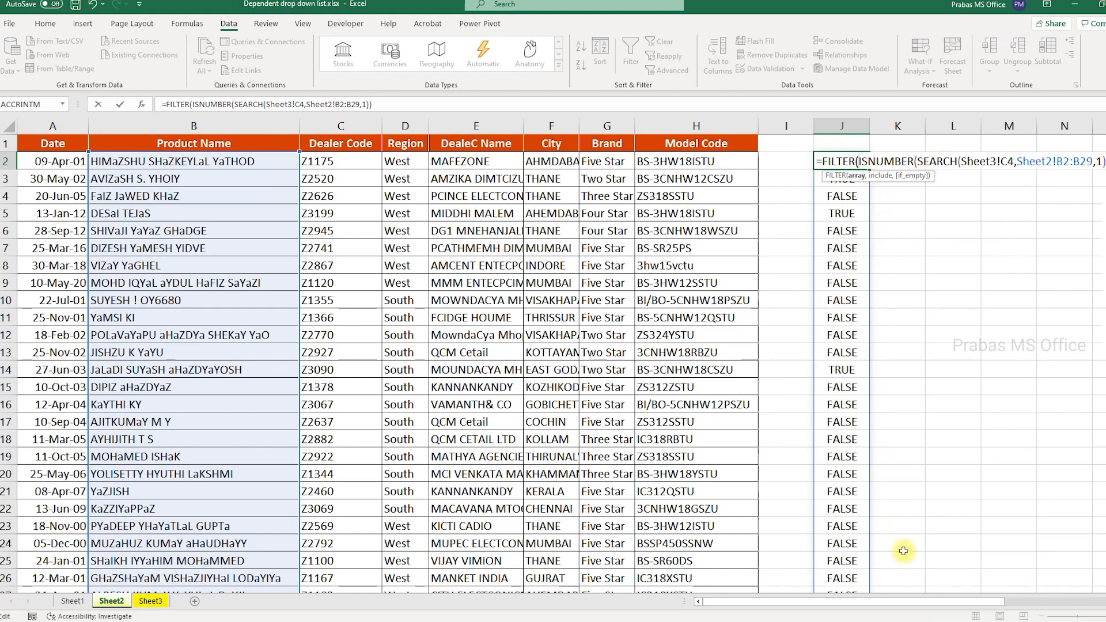
- Supply product names B2:B29 as the FILTER array, leaving the ISNUMBER expression as the include argument
{"action": "left_click_drag", "start_coordinate": [876, 599], "coordinate": [915, 601]}
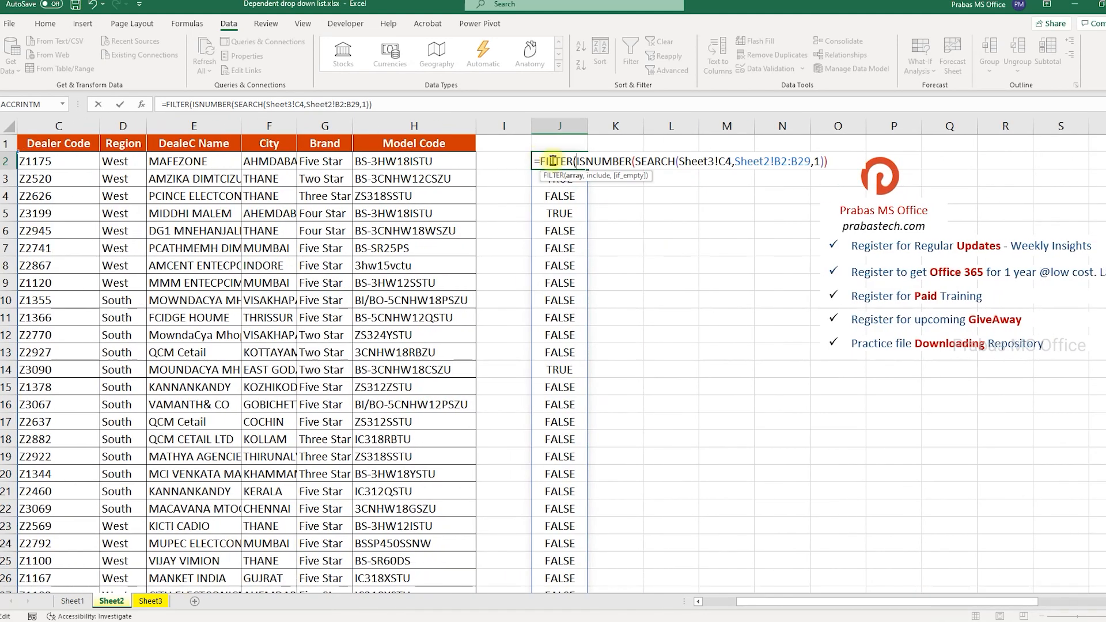
{"action": "left_click", "coordinate": [573, 175]}
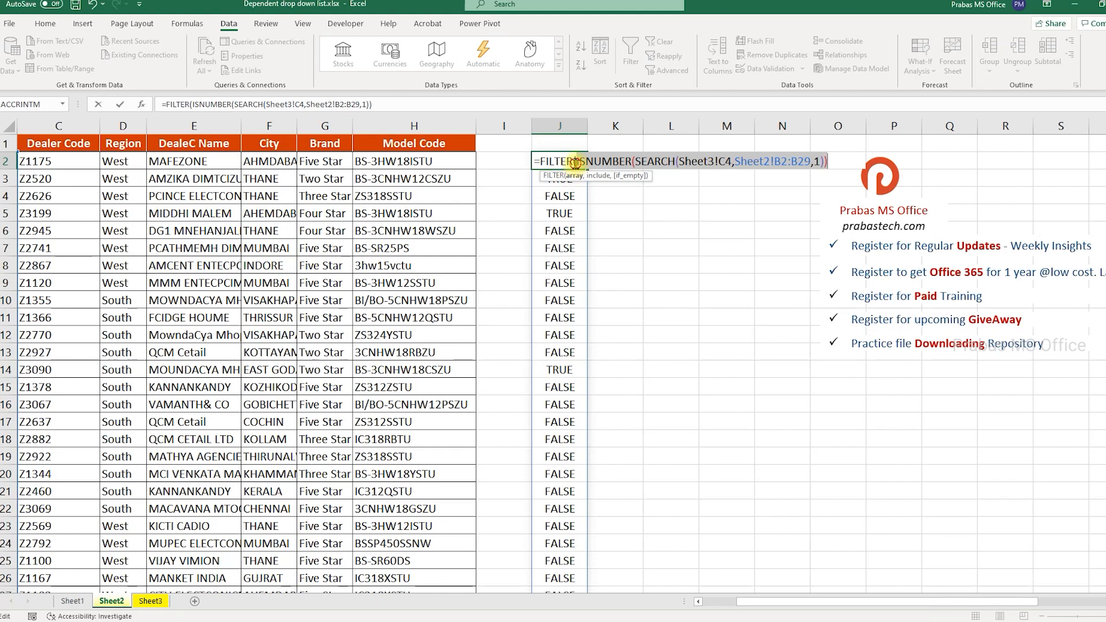
{"action": "left_click_drag", "start_coordinate": [758, 602], "coordinate": [717, 605]}
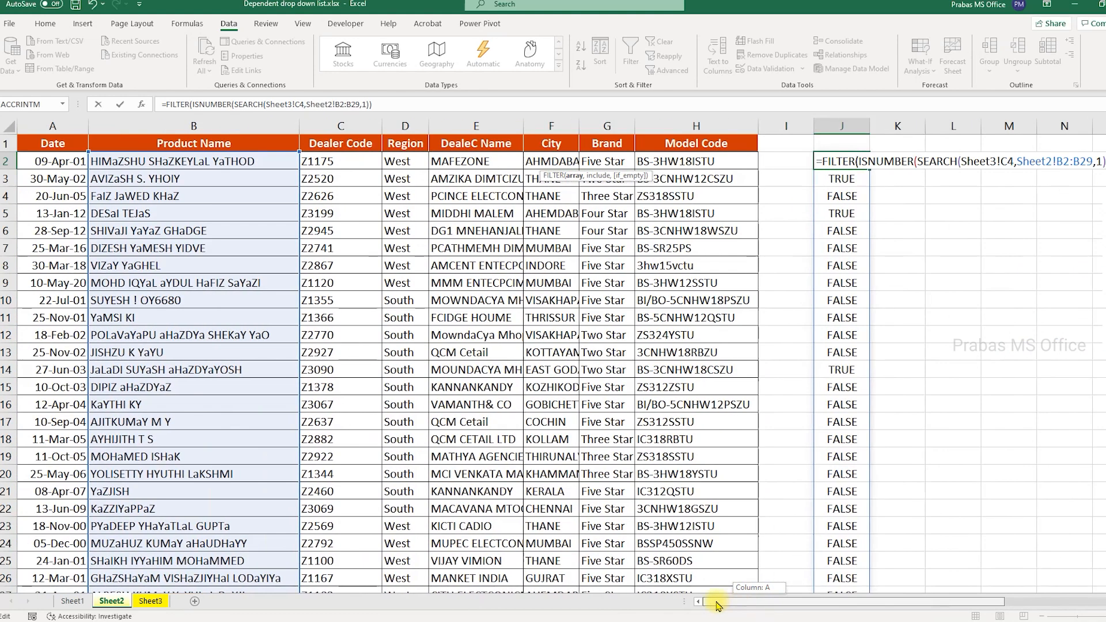
{"action": "left_click_drag", "start_coordinate": [245, 163], "coordinate": [240, 586]}
{"action": "key", "text": "ctrl+shift+Down"}
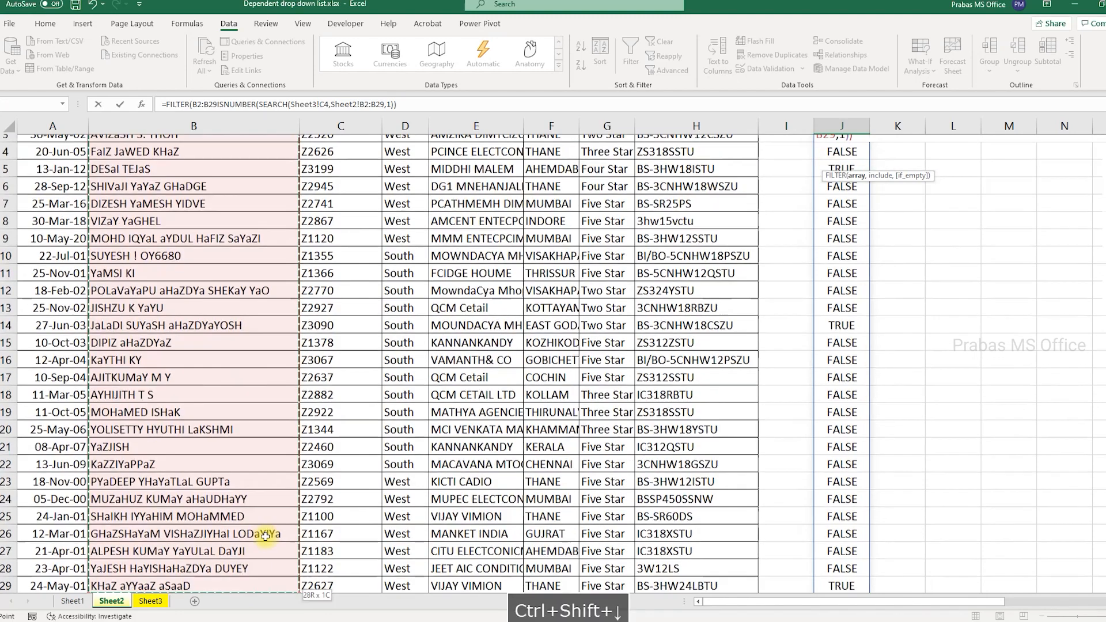
{"action": "type", "text": ","}
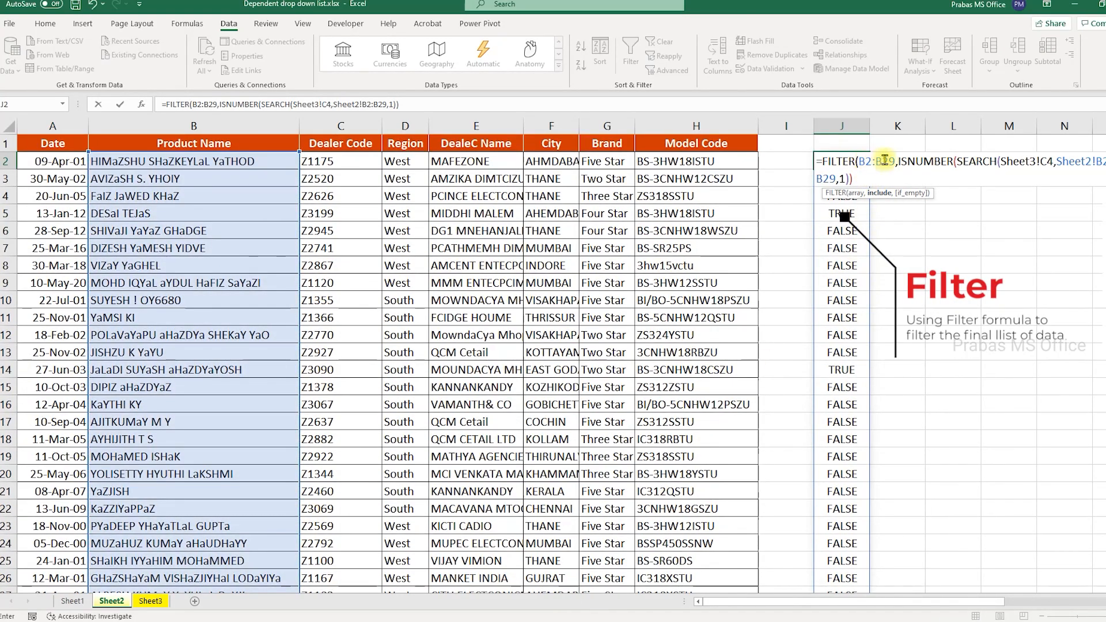
- Complete the J2 FILTER formula on Sheet2 with an empty string "" as the if_empty argument, close it and enter it
{"action": "left_click_drag", "start_coordinate": [900, 161], "coordinate": [953, 178]}
{"action": "left_click", "coordinate": [970, 162]}
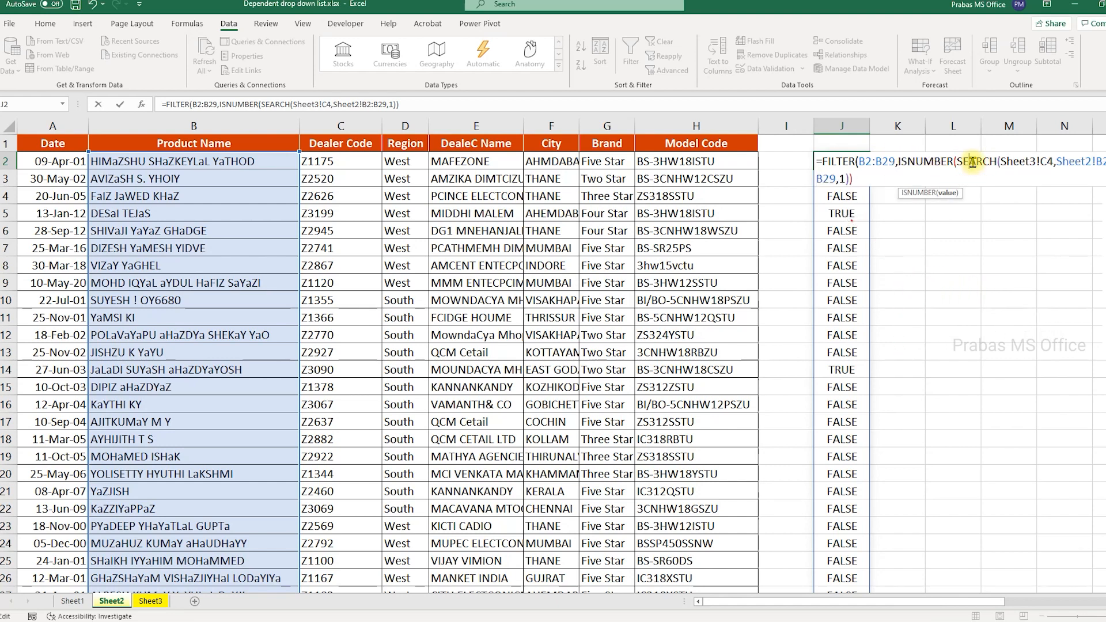
{"action": "left_click", "coordinate": [883, 163]}
{"action": "left_click", "coordinate": [875, 194]}
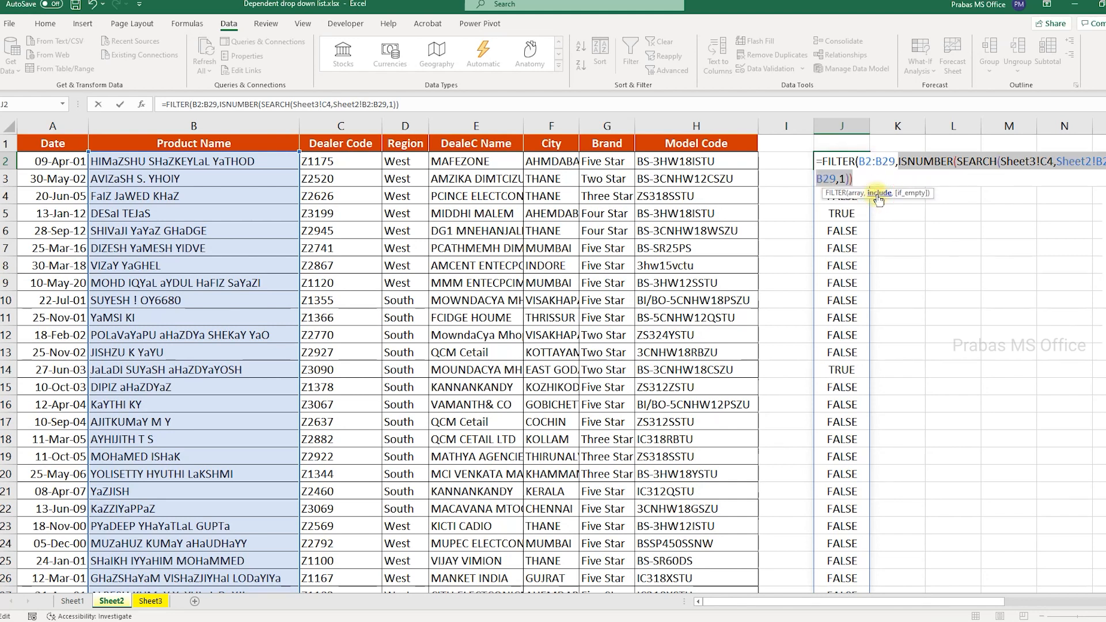
{"action": "left_click", "coordinate": [859, 179]}
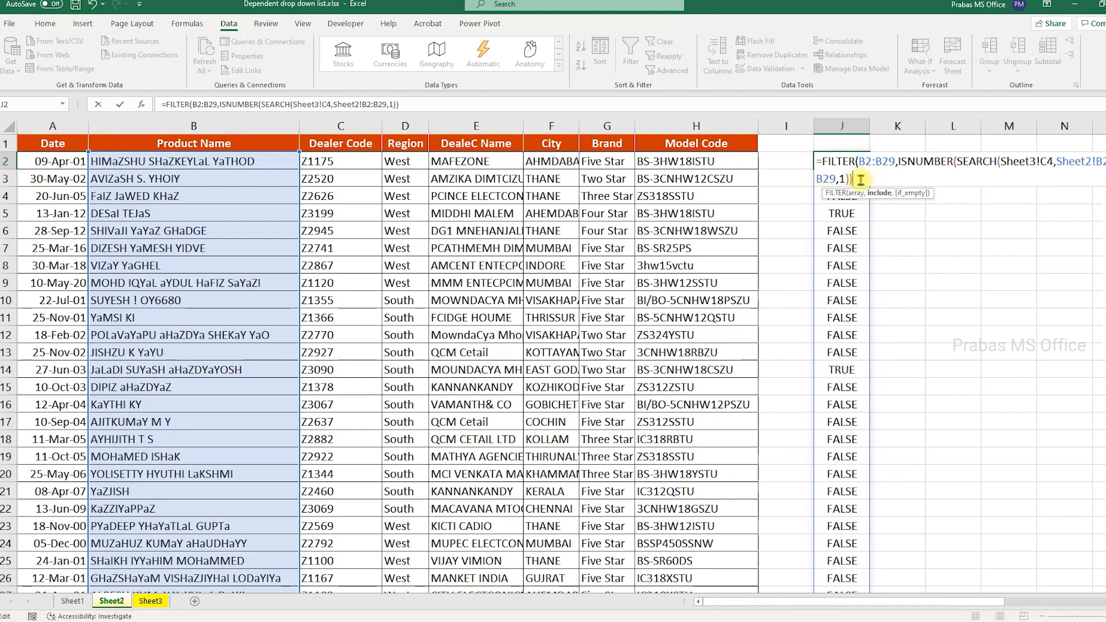
{"action": "type", "text": ","}
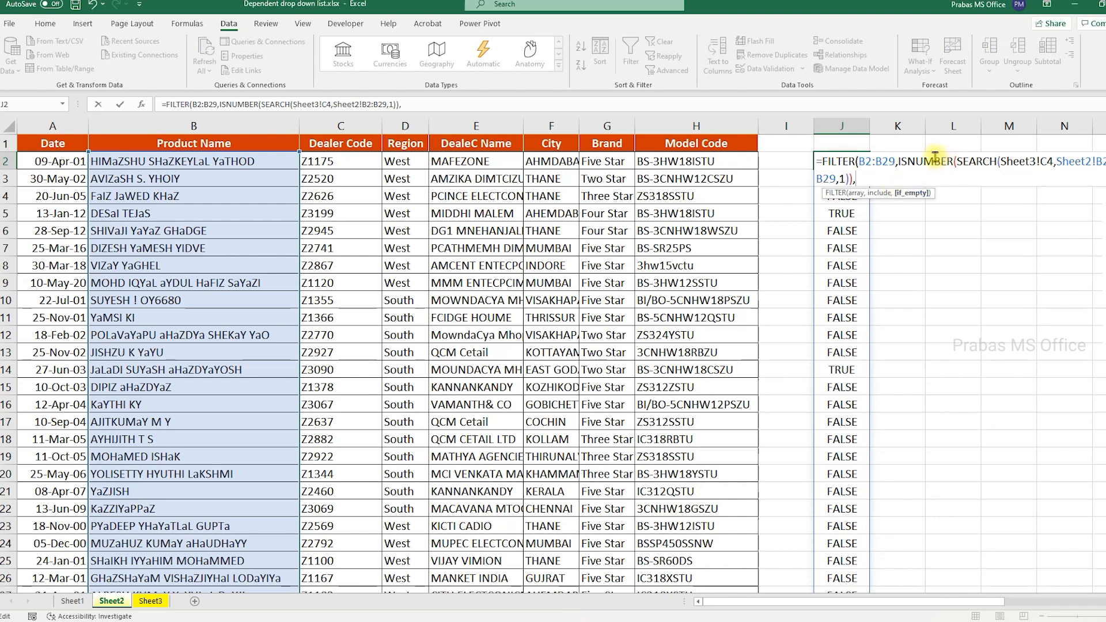
{"action": "type", "text": "\"\")"}
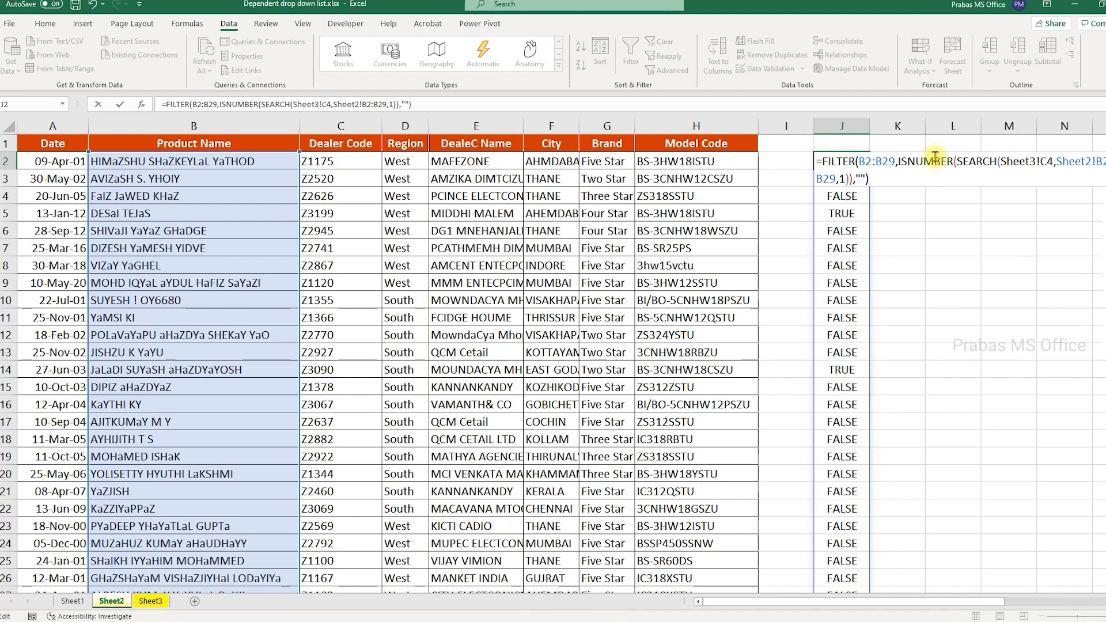
{"action": "key", "text": "Return"}
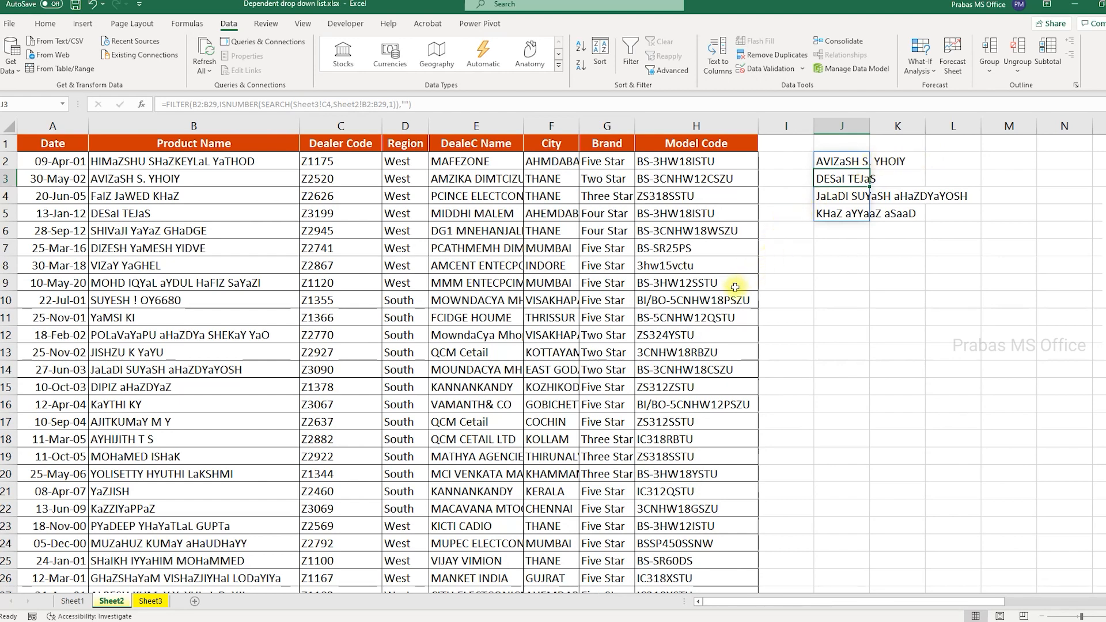
- Compare the product names in column B with the filtered list in column J, and review the J2 formula's arguments
{"action": "left_click_drag", "start_coordinate": [210, 161], "coordinate": [179, 527]}
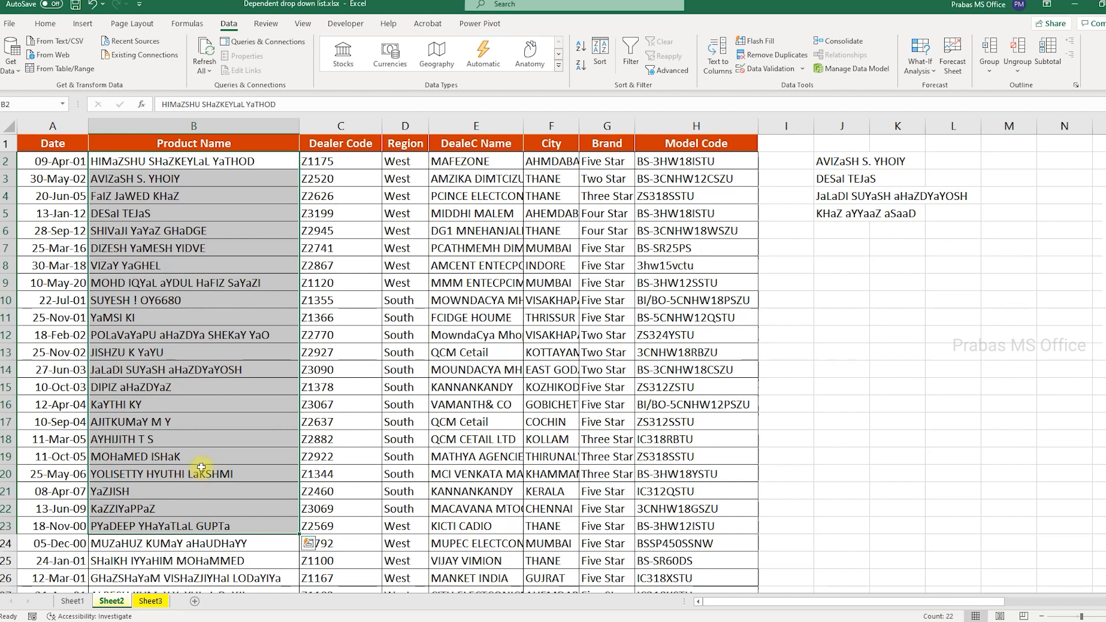
{"action": "left_click", "coordinate": [845, 165]}
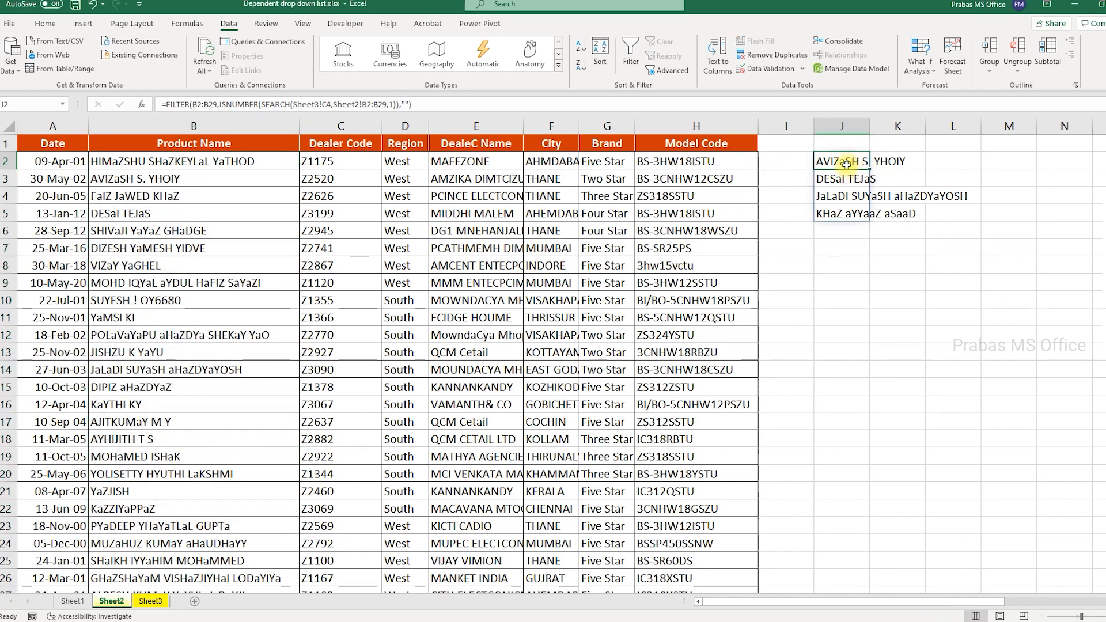
{"action": "key", "text": "F2"}
{"action": "left_click", "coordinate": [918, 161]}
{"action": "key", "text": "Right"}
{"action": "key", "text": "Right"}
{"action": "key", "text": "Right"}
{"action": "key", "text": "Right"}
{"action": "key", "text": "Right"}
{"action": "key", "text": "Right"}
{"action": "key", "text": "Right"}
{"action": "key", "text": "Right"}
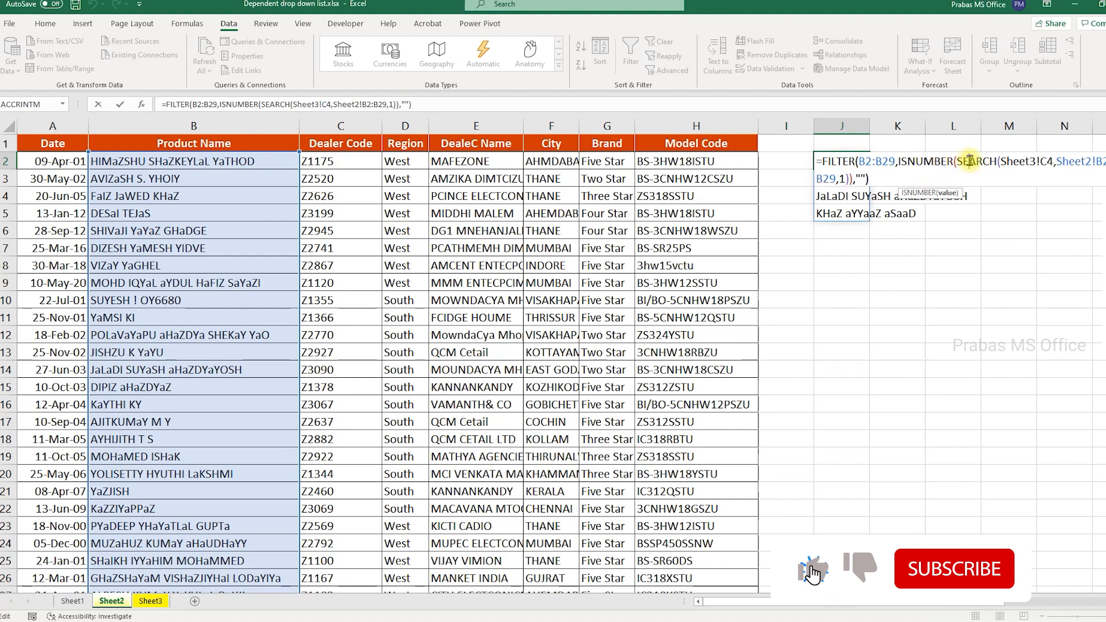
{"action": "key", "text": "Escape"}
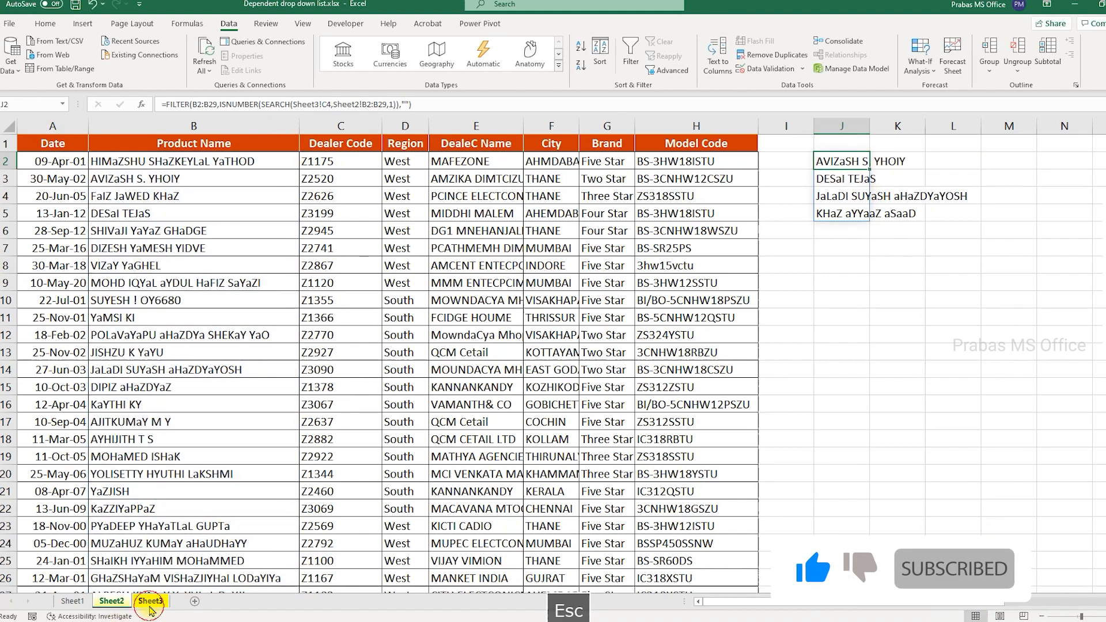
- Replace the search text in Sheet3 cell C4 with "s" and check the filtered list on Sheet2
{"action": "left_click", "coordinate": [150, 601]}
{"action": "double_click", "coordinate": [346, 227]}
{"action": "left_click_drag", "start_coordinate": [368, 228], "coordinate": [326, 227]}
{"action": "type", "text": "s"}
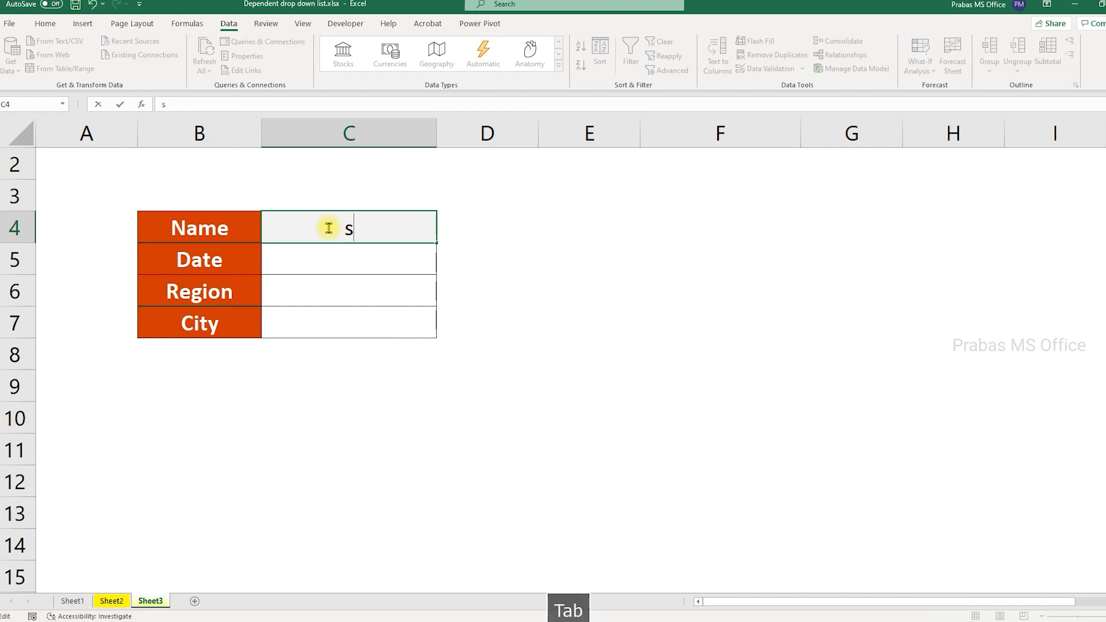
{"action": "key", "text": "Tab"}
{"action": "left_click", "coordinate": [110, 603]}
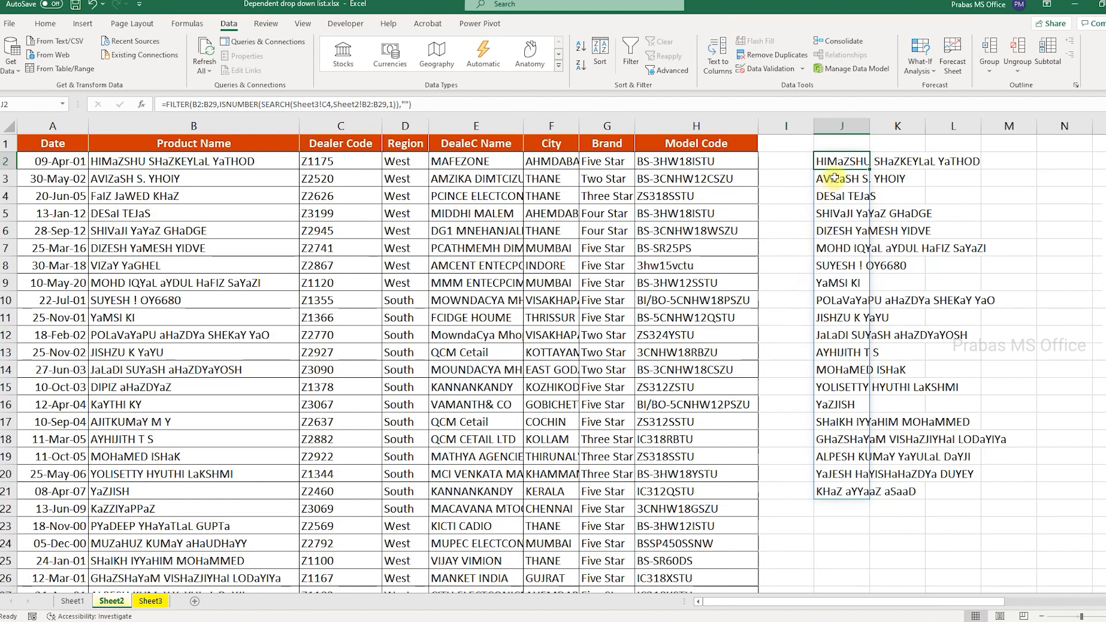
- Extend the search text in Sheet3 cell C4 to "sa" and check the filtered list on Sheet2
{"action": "left_click", "coordinate": [152, 601]}
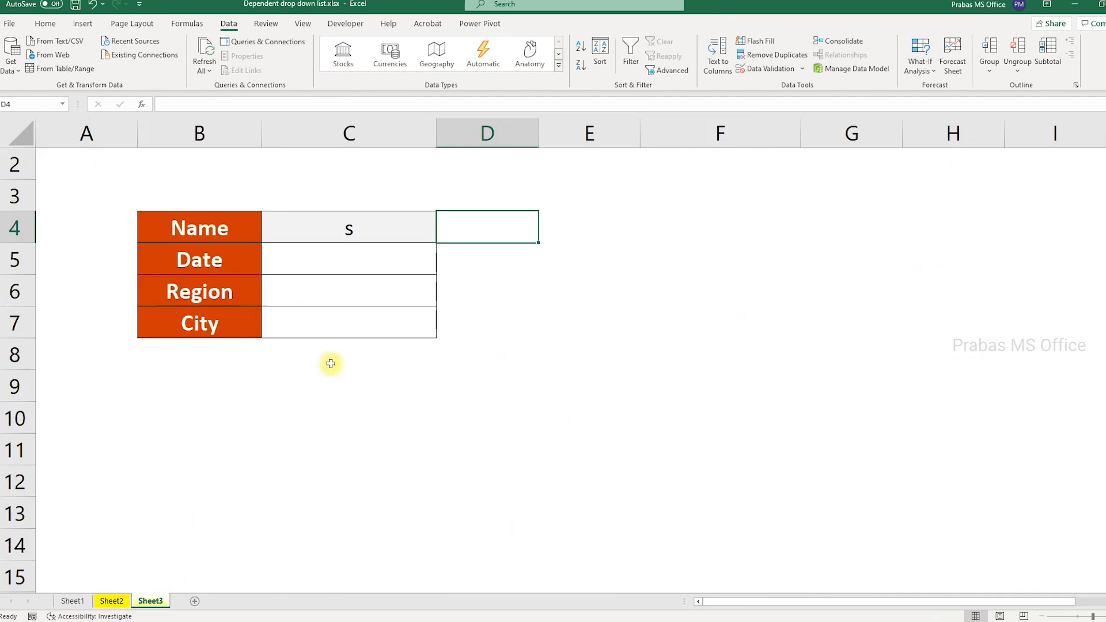
{"action": "double_click", "coordinate": [356, 233]}
{"action": "type", "text": "a"}
{"action": "key", "text": "Tab"}
{"action": "left_click", "coordinate": [121, 593]}
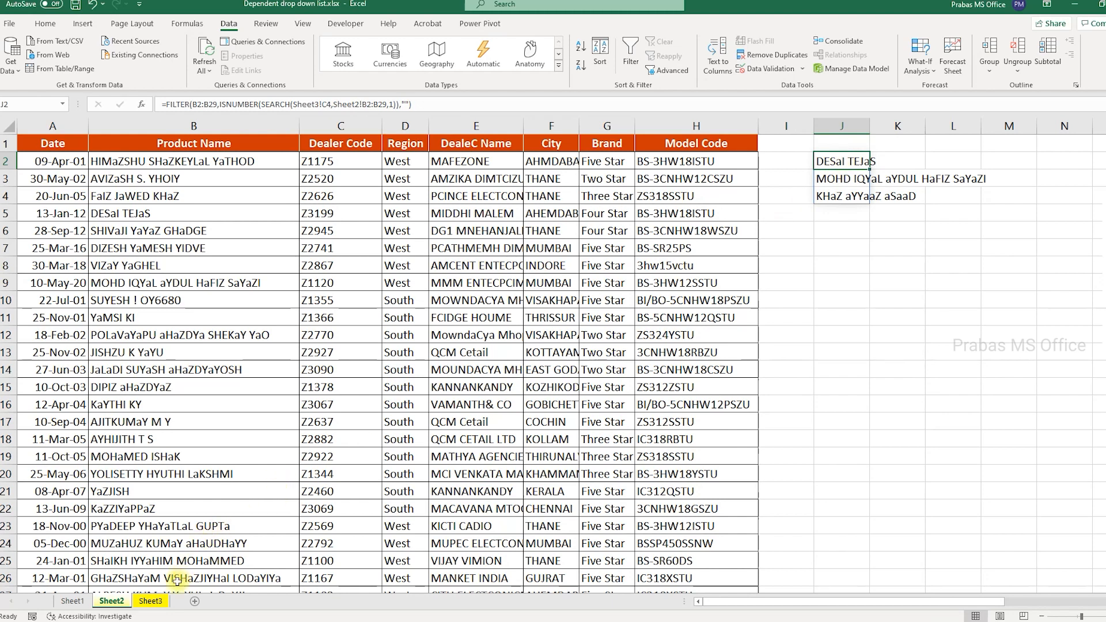
- Start a data validation rule for Sheet3 cell C4 that allows a List
{"action": "left_click", "coordinate": [154, 602]}
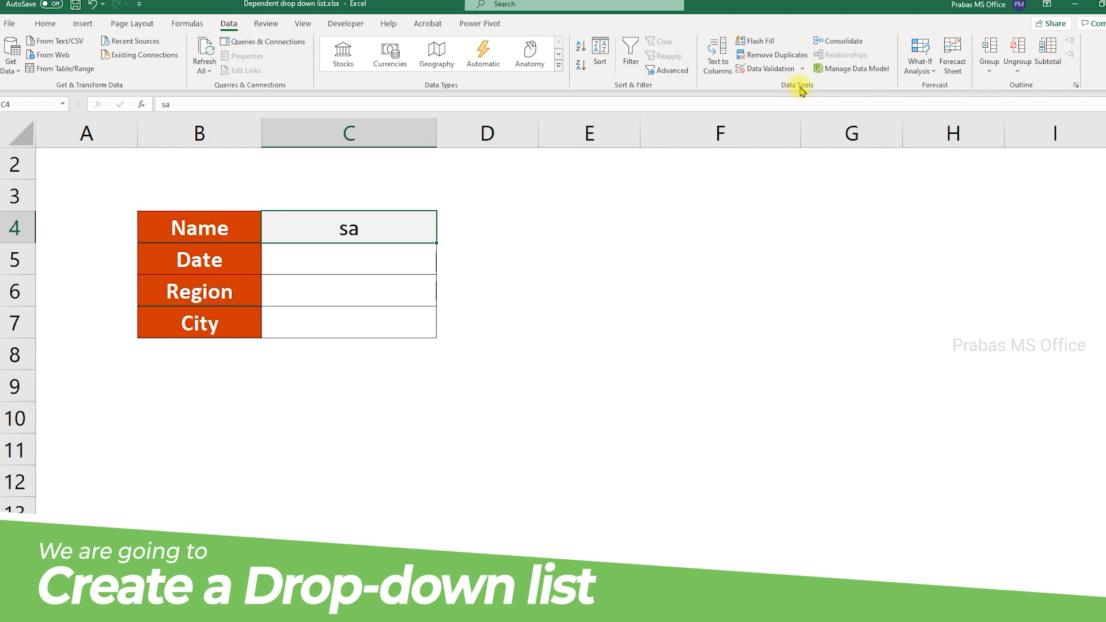
{"action": "left_click", "coordinate": [778, 69]}
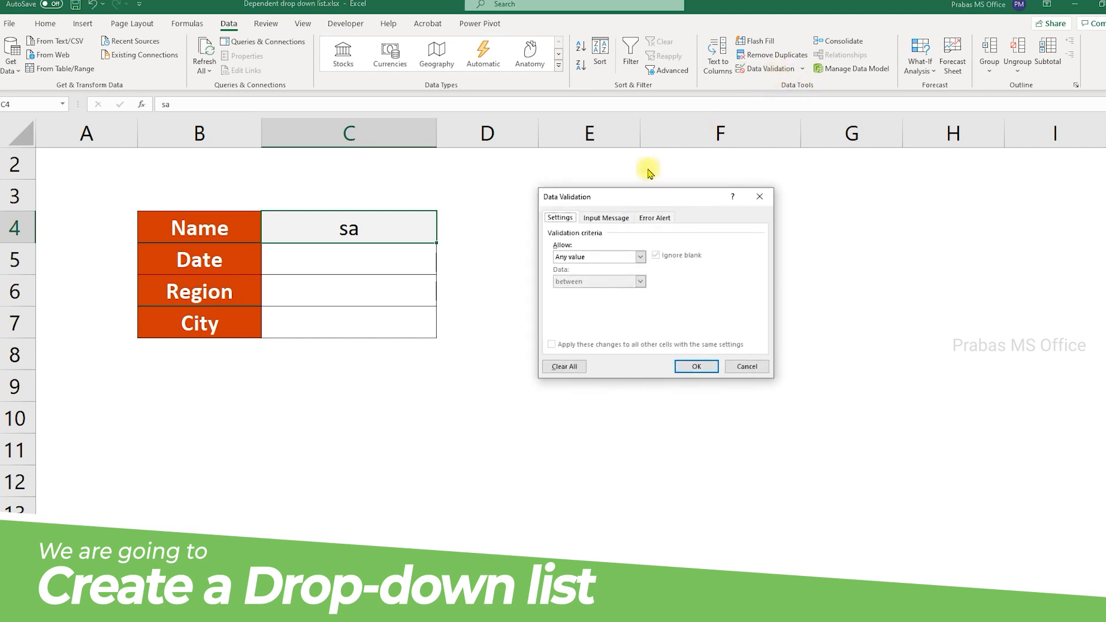
{"action": "left_click", "coordinate": [597, 257]}
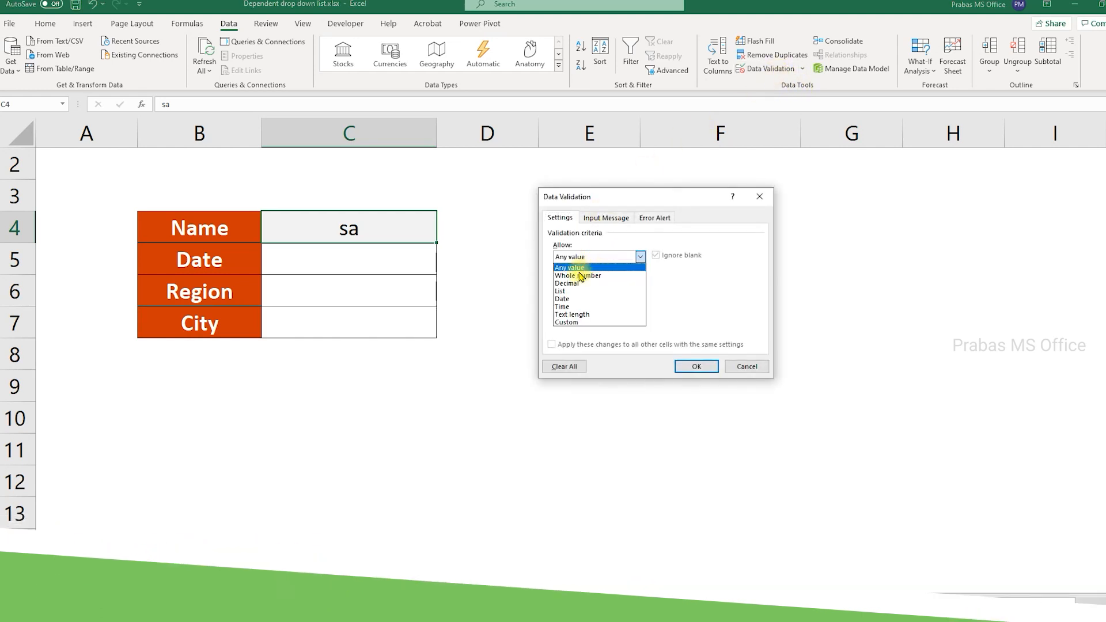
{"action": "left_click", "coordinate": [568, 291]}
{"action": "left_click", "coordinate": [578, 305]}
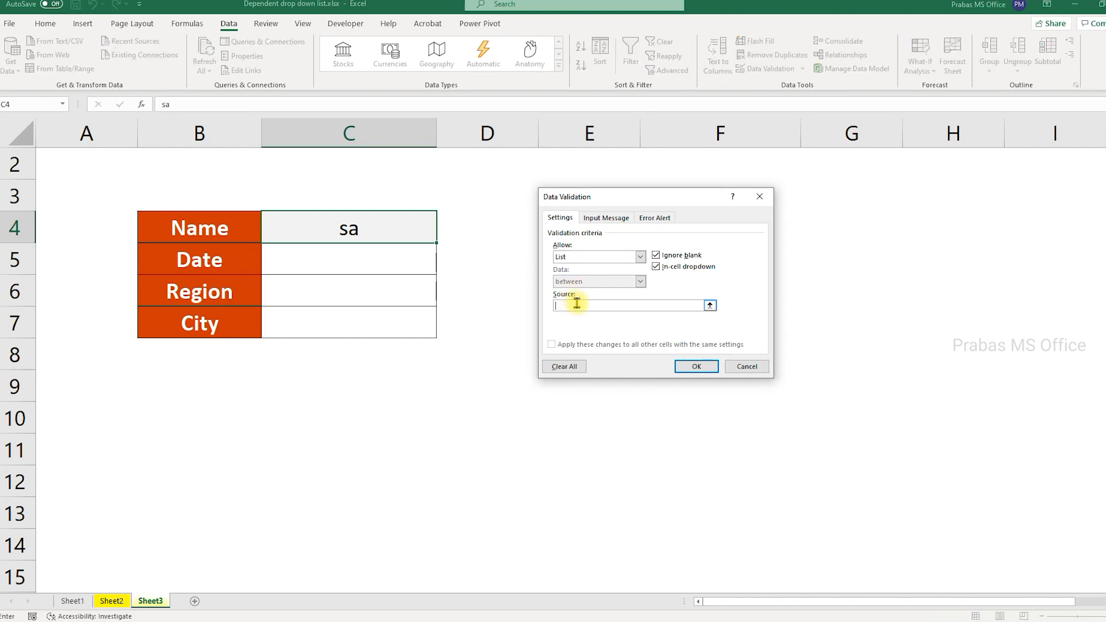
- Set the list source to the spilled range =Sheet2!$J$2# and apply the validation rule
{"action": "left_click", "coordinate": [112, 604]}
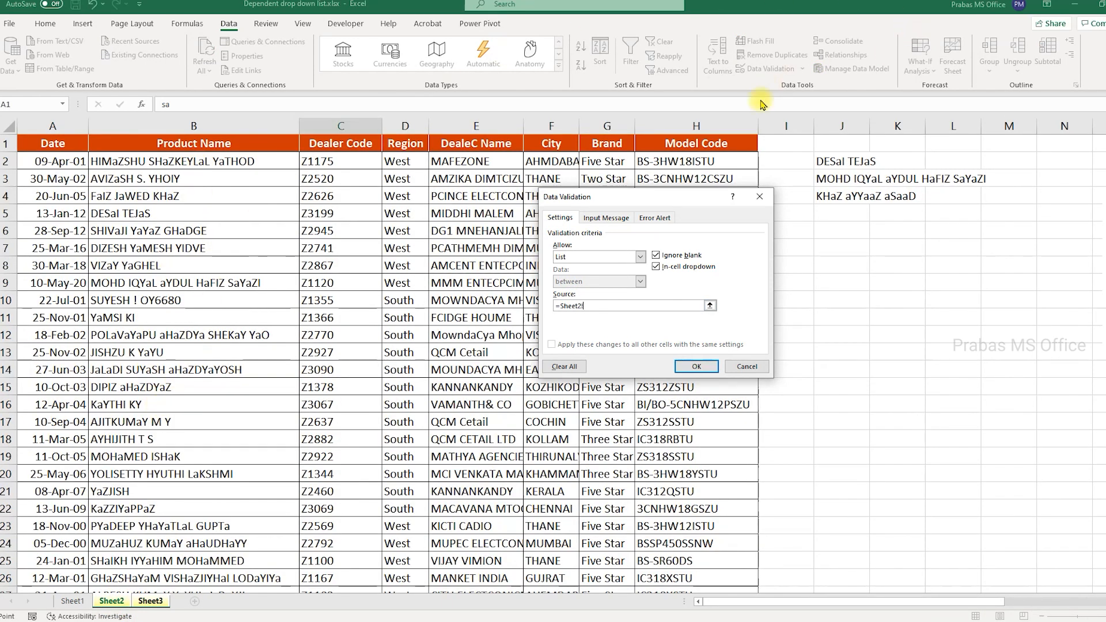
{"action": "left_click", "coordinate": [849, 161]}
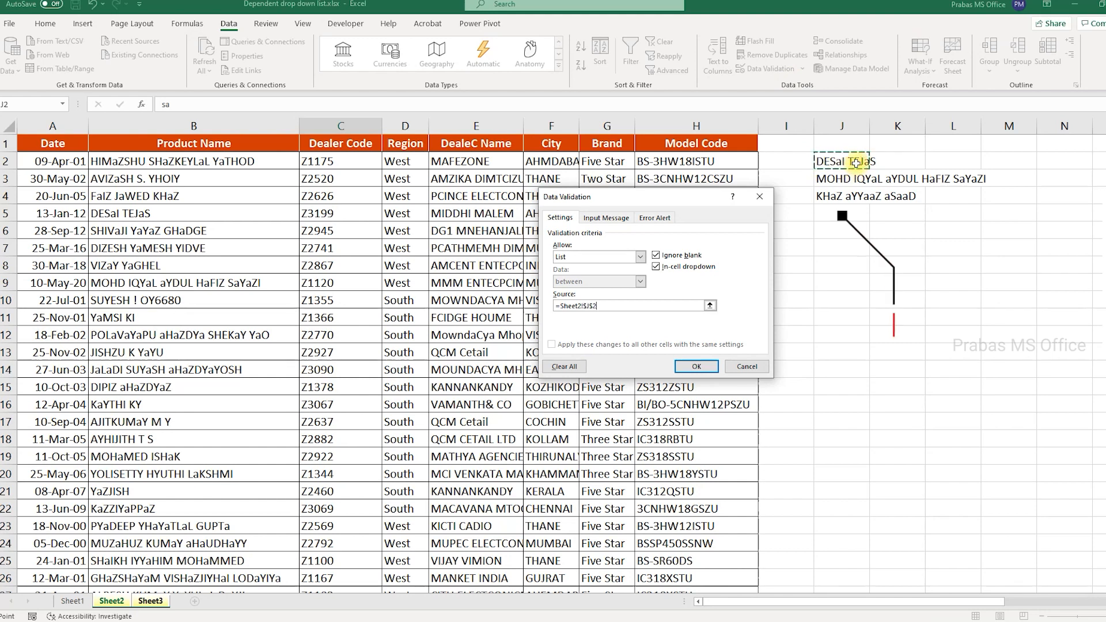
{"action": "left_click_drag", "start_coordinate": [849, 161], "coordinate": [845, 493]}
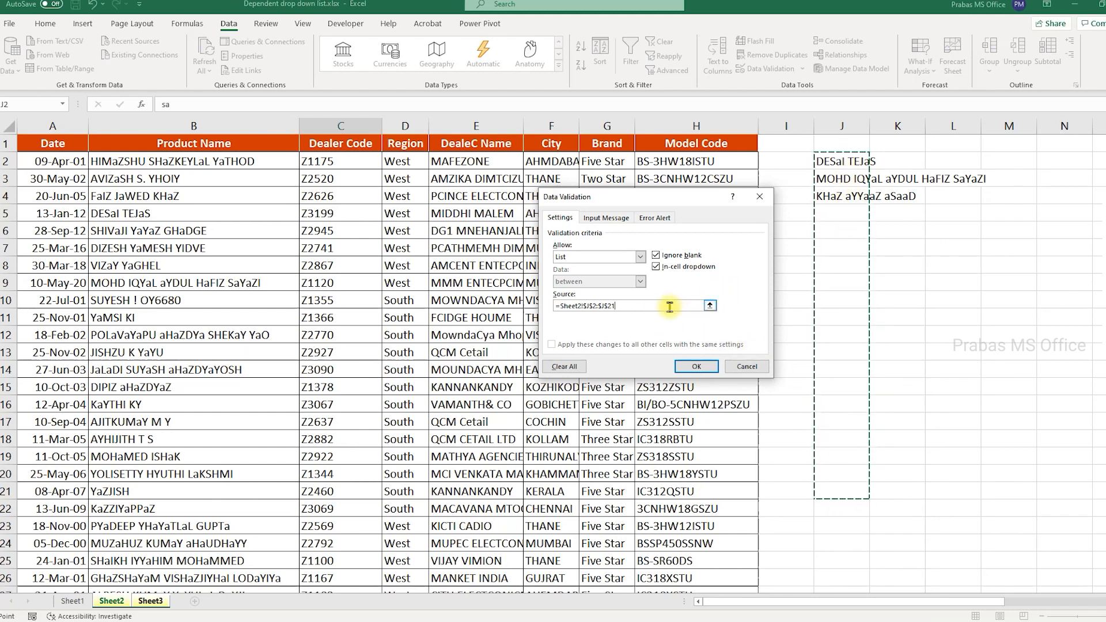
{"action": "left_click", "coordinate": [828, 161]}
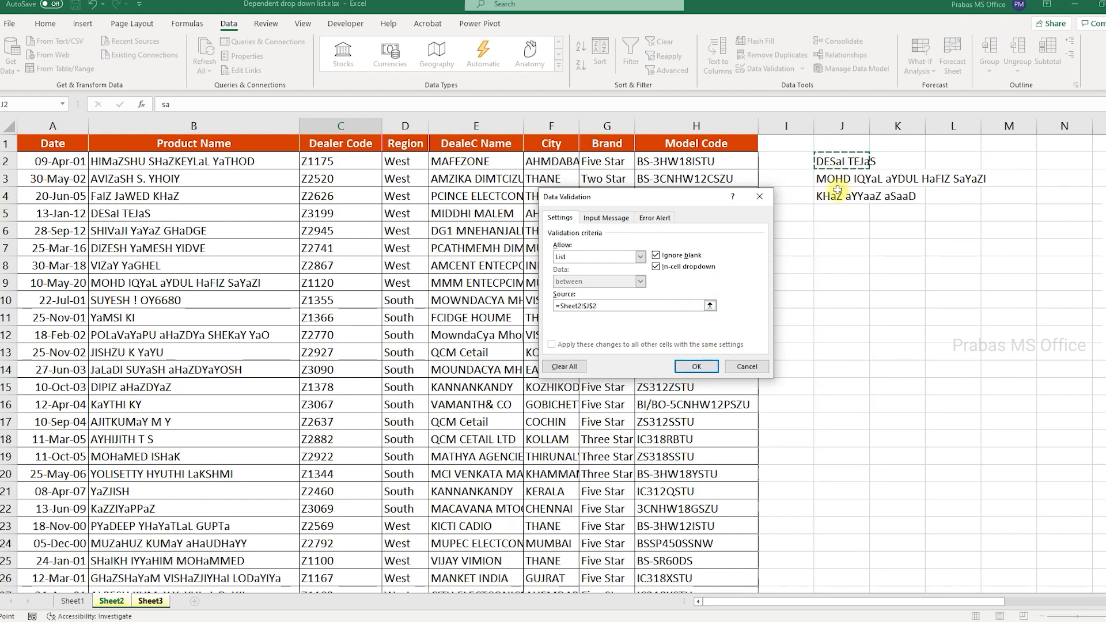
{"action": "left_click", "coordinate": [606, 304]}
{"action": "type", "text": "#"}
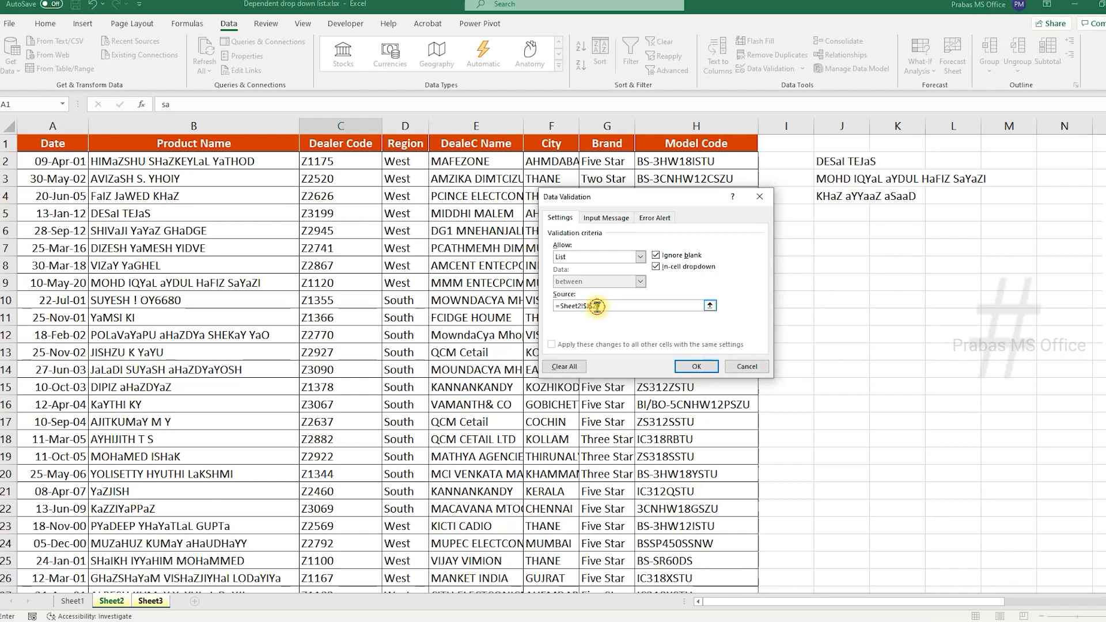
{"action": "left_click_drag", "start_coordinate": [596, 306], "coordinate": [559, 306]}
{"action": "left_click_drag", "start_coordinate": [609, 306], "coordinate": [556, 304]}
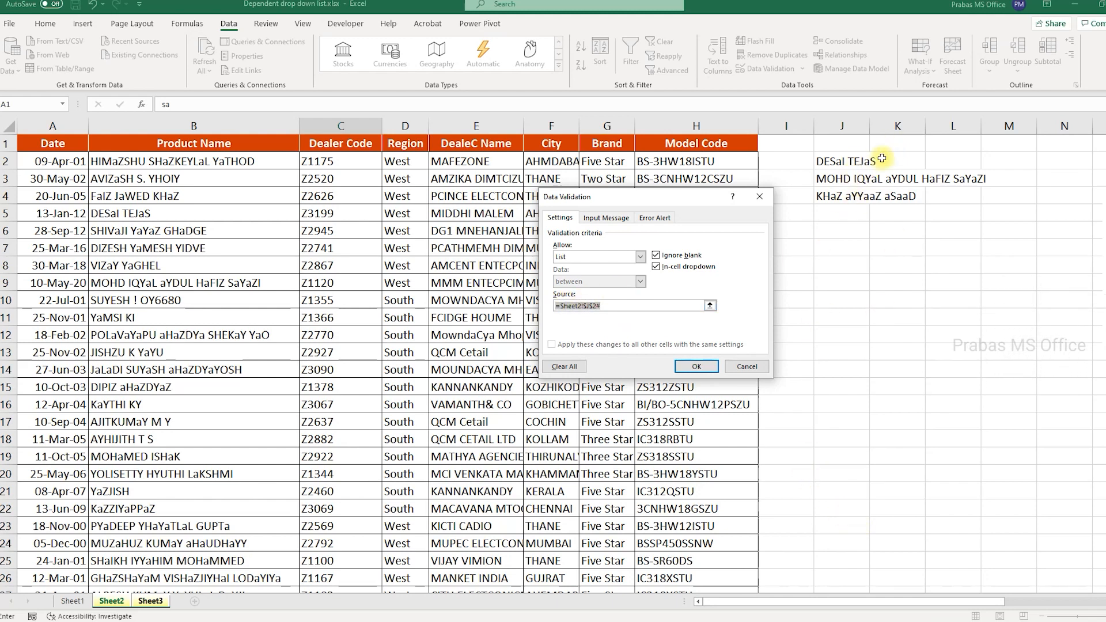
{"action": "left_click", "coordinate": [606, 305]}
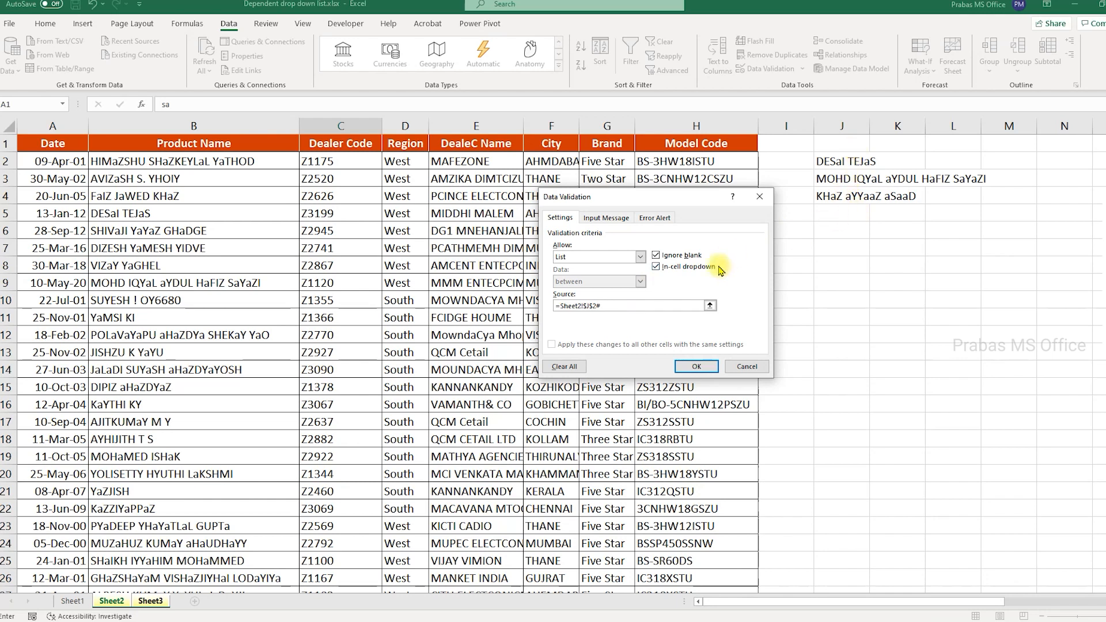
{"action": "left_click", "coordinate": [687, 366]}
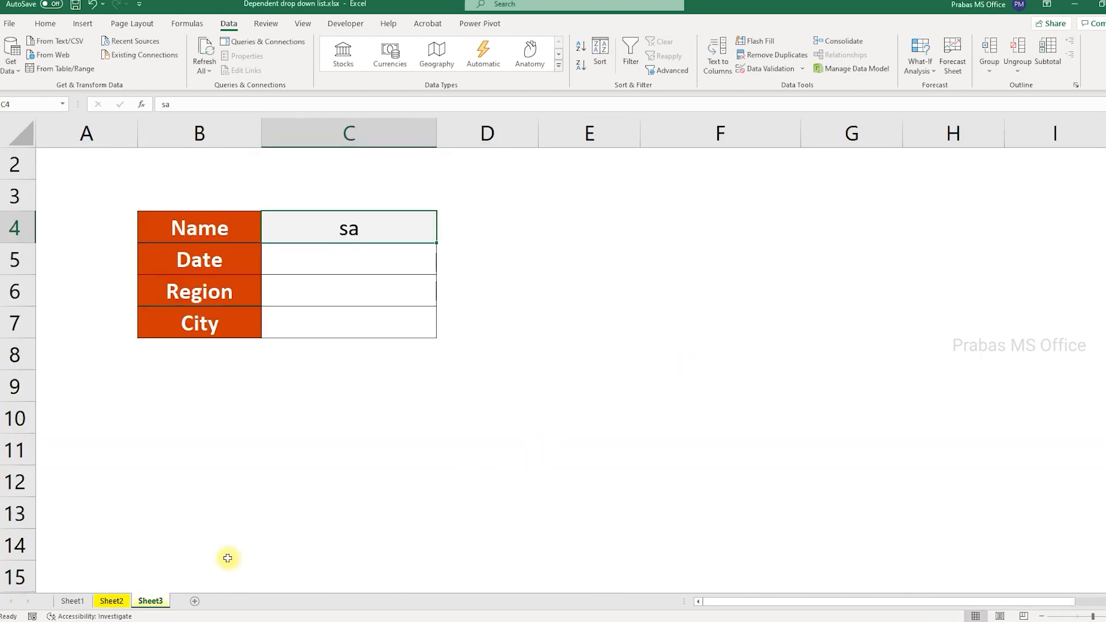
- Check the drop-down choices in Sheet3 cell C4 against the filtered names in column J of Sheet2
{"action": "left_click", "coordinate": [390, 227]}
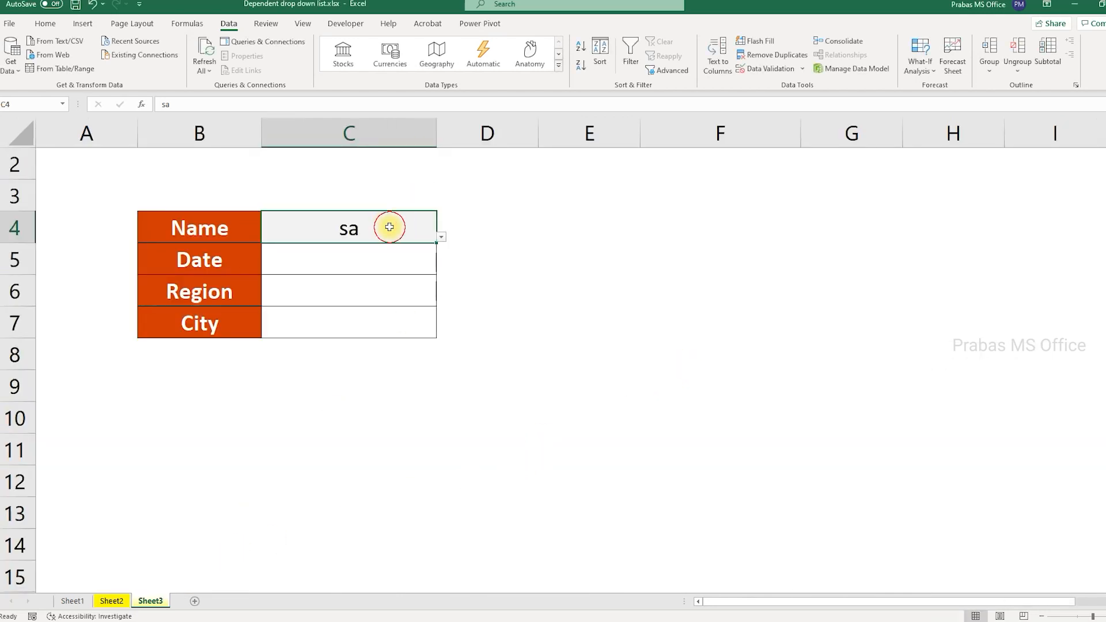
{"action": "left_click", "coordinate": [441, 238]}
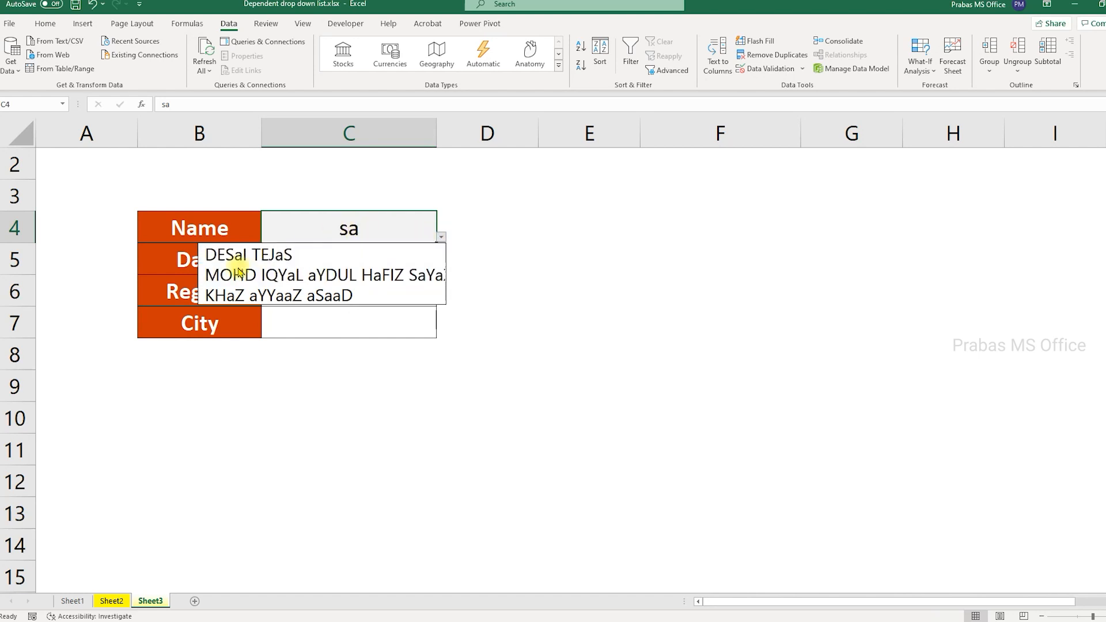
{"action": "left_click", "coordinate": [175, 455]}
{"action": "left_click", "coordinate": [115, 600]}
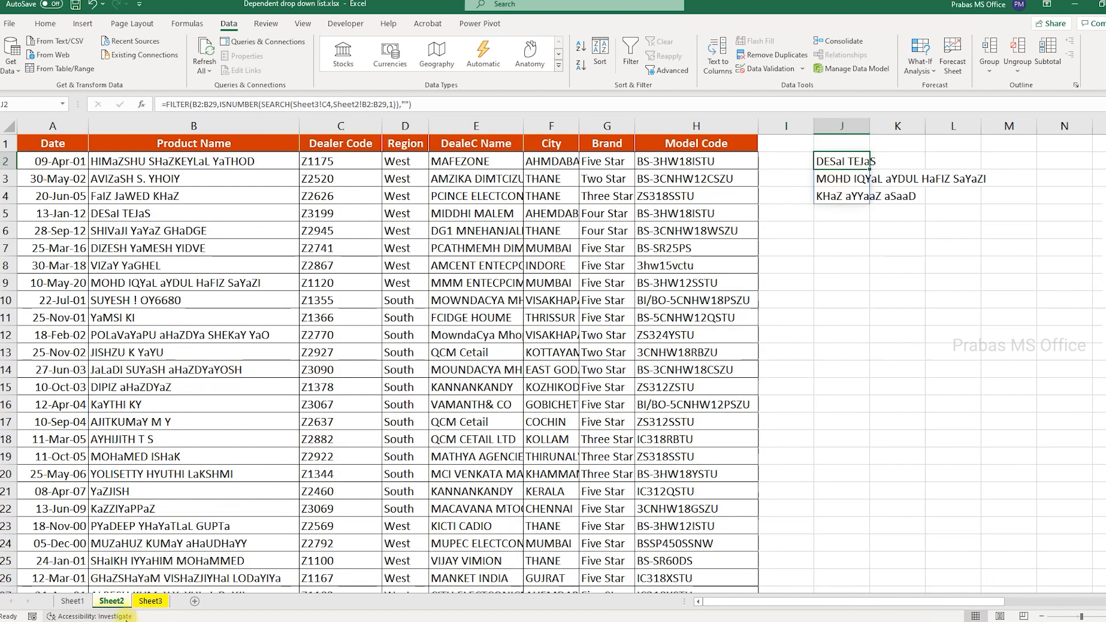
{"action": "left_click_drag", "start_coordinate": [842, 156], "coordinate": [841, 248]}
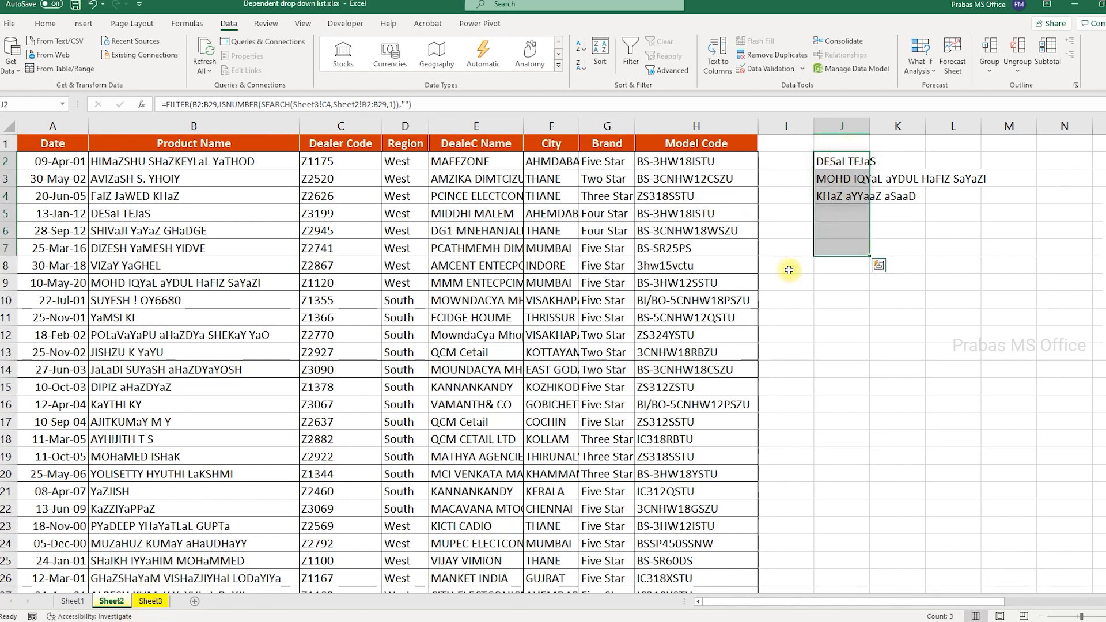
{"action": "left_click", "coordinate": [154, 603]}
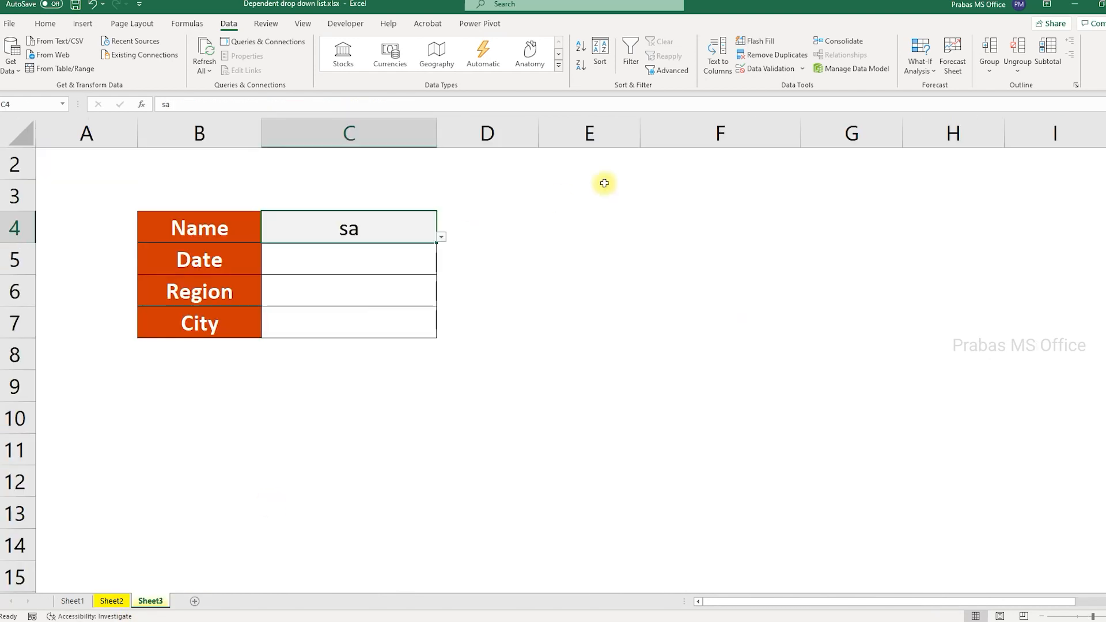
{"action": "left_click", "coordinate": [441, 236]}
{"action": "left_click", "coordinate": [390, 229]}
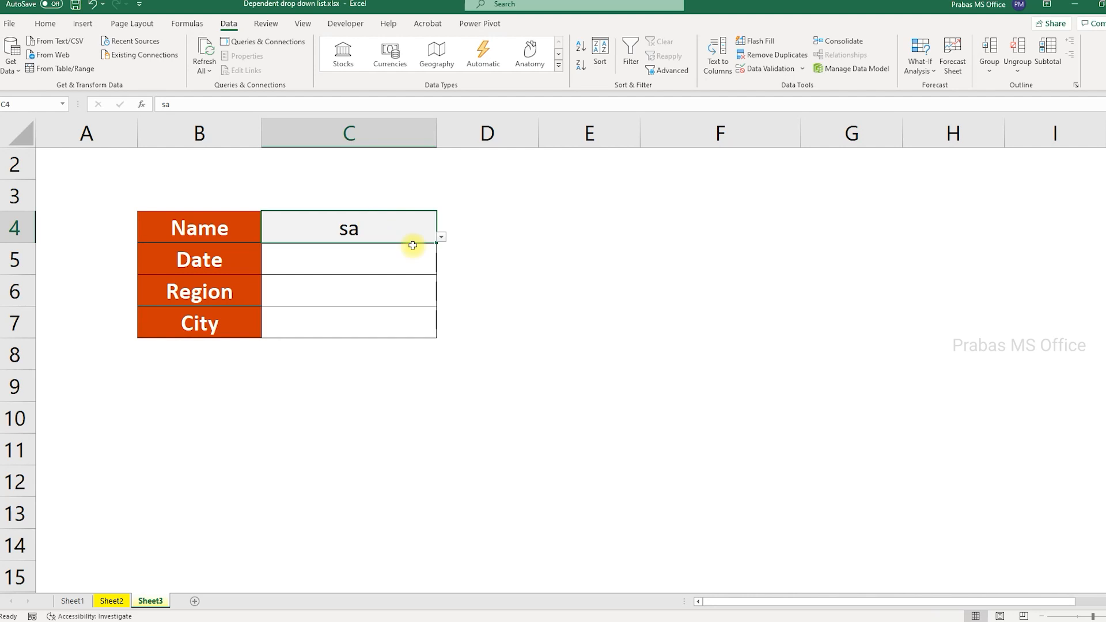
- Try to enter "e" as the search text in cell C4, cancel the entry and view its drop-down list
{"action": "type", "text": "e"}
{"action": "left_click", "coordinate": [442, 237]}
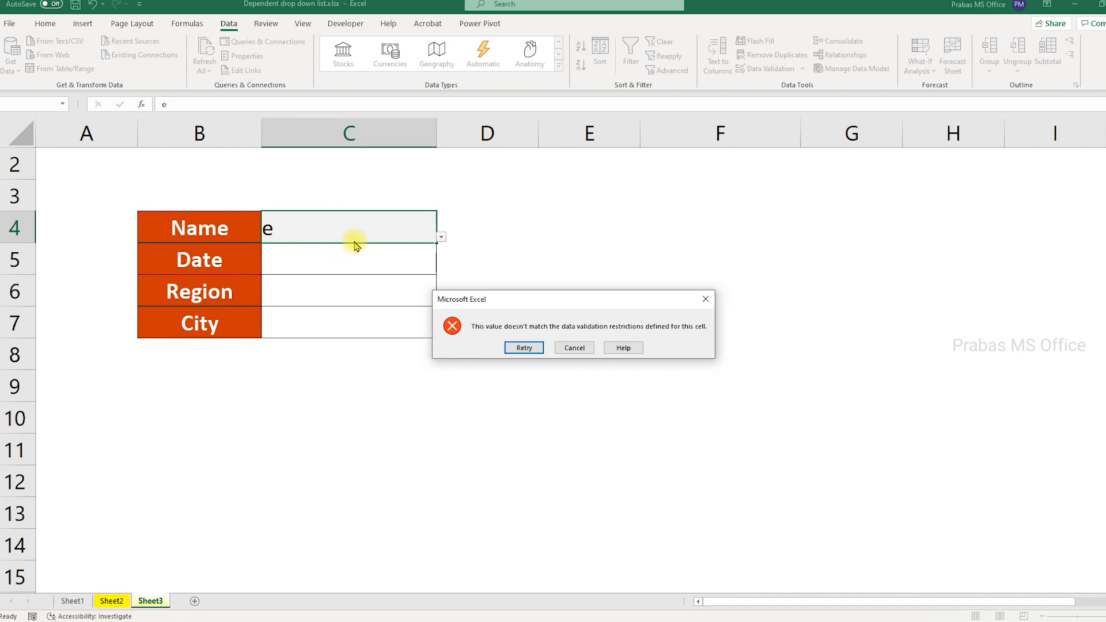
{"action": "key", "text": "Escape"}
{"action": "left_click", "coordinate": [440, 236]}
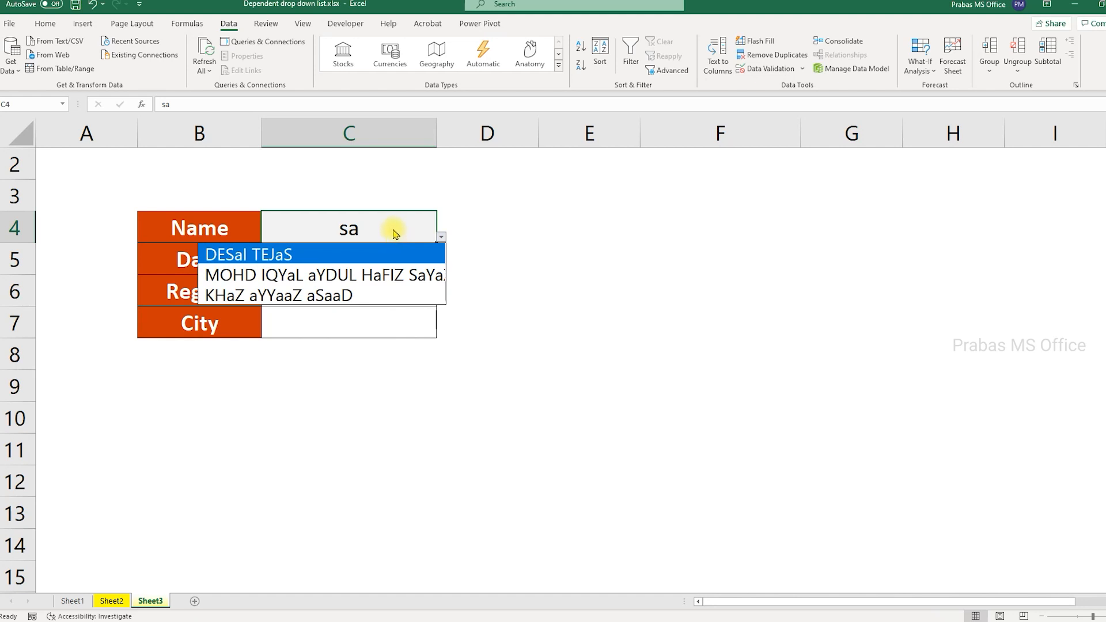
{"action": "key", "text": "Escape"}
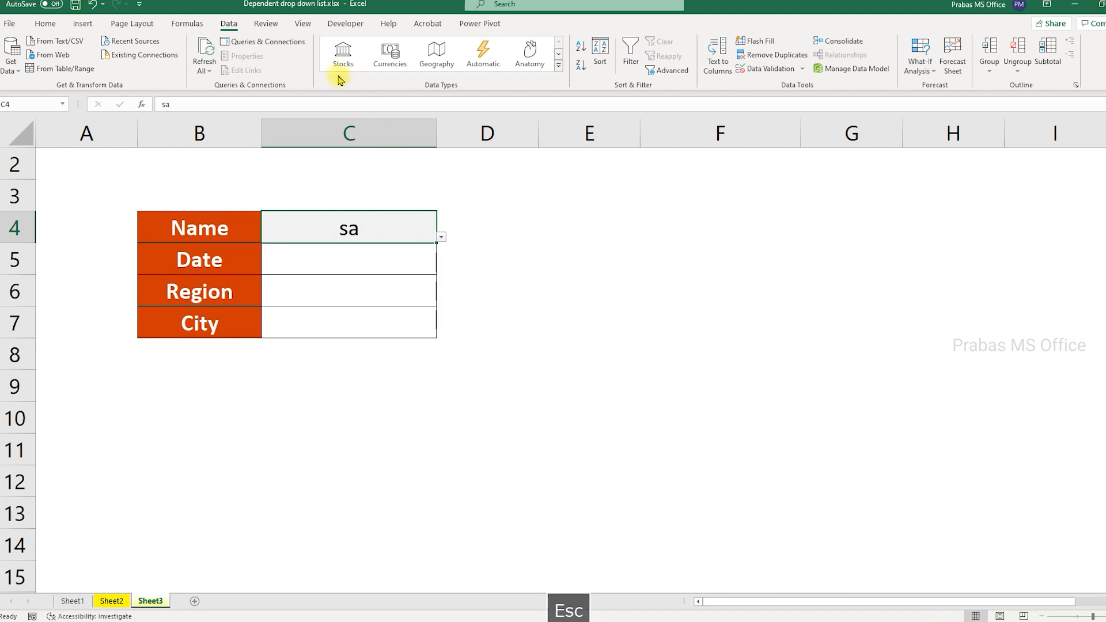
- Turn off the error alert for invalid data in the validation rule of Sheet3 cell C4
{"action": "left_click", "coordinate": [757, 68]}
{"action": "left_click", "coordinate": [657, 221]}
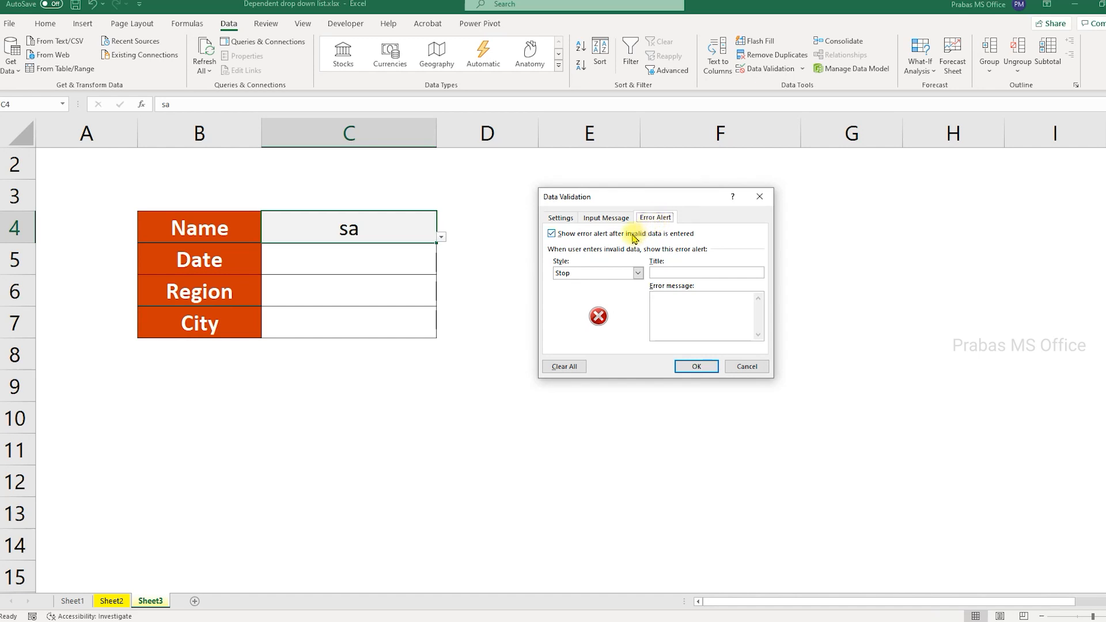
{"action": "left_click", "coordinate": [563, 236]}
{"action": "left_click", "coordinate": [694, 366]}
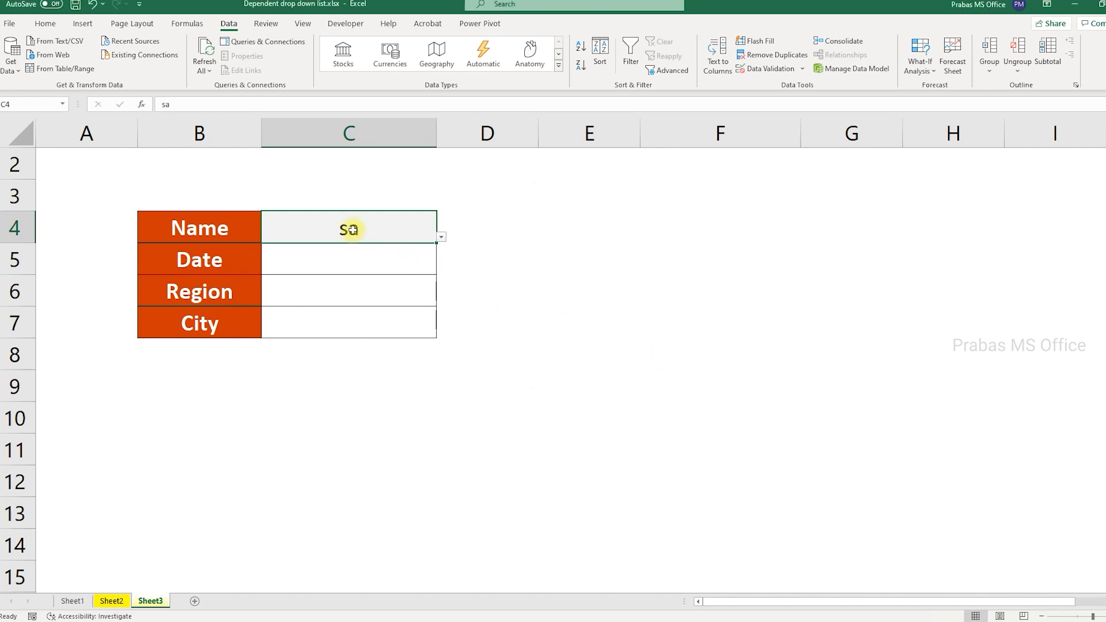
- Enter "e" as the search text in cell C4 and look through its drop-down list
{"action": "type", "text": "e"}
{"action": "left_click", "coordinate": [441, 237]}
{"action": "left_click_drag", "start_coordinate": [431, 285], "coordinate": [432, 259]}
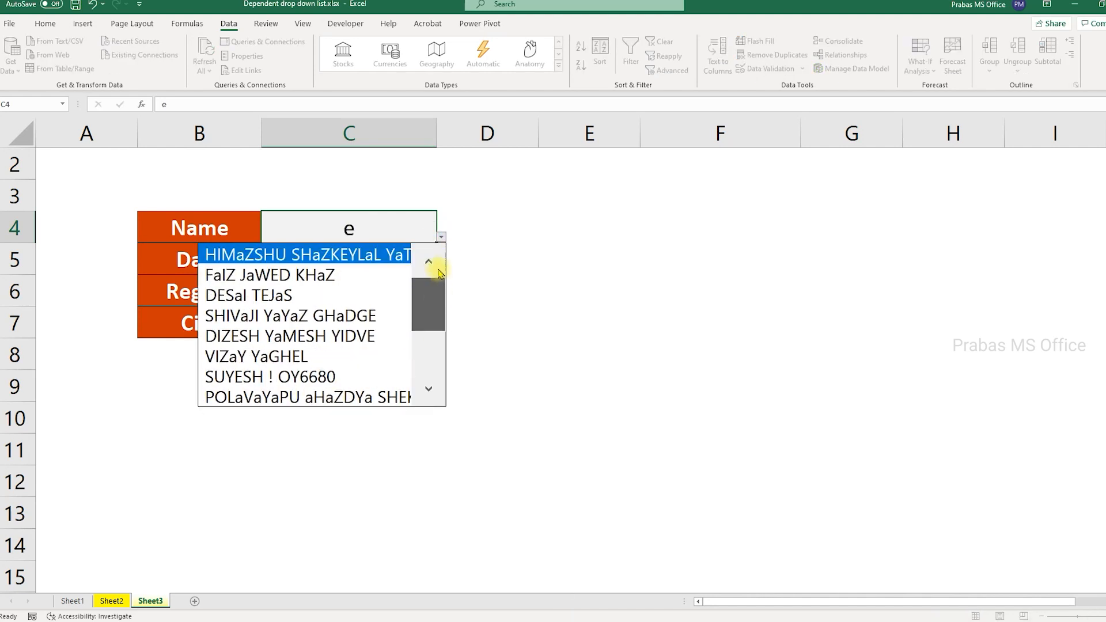
{"action": "key", "text": "Escape"}
- Extend the search text in cell C4 to "ee" and view the matching drop-down choices
{"action": "double_click", "coordinate": [371, 228]}
{"action": "type", "text": "e"}
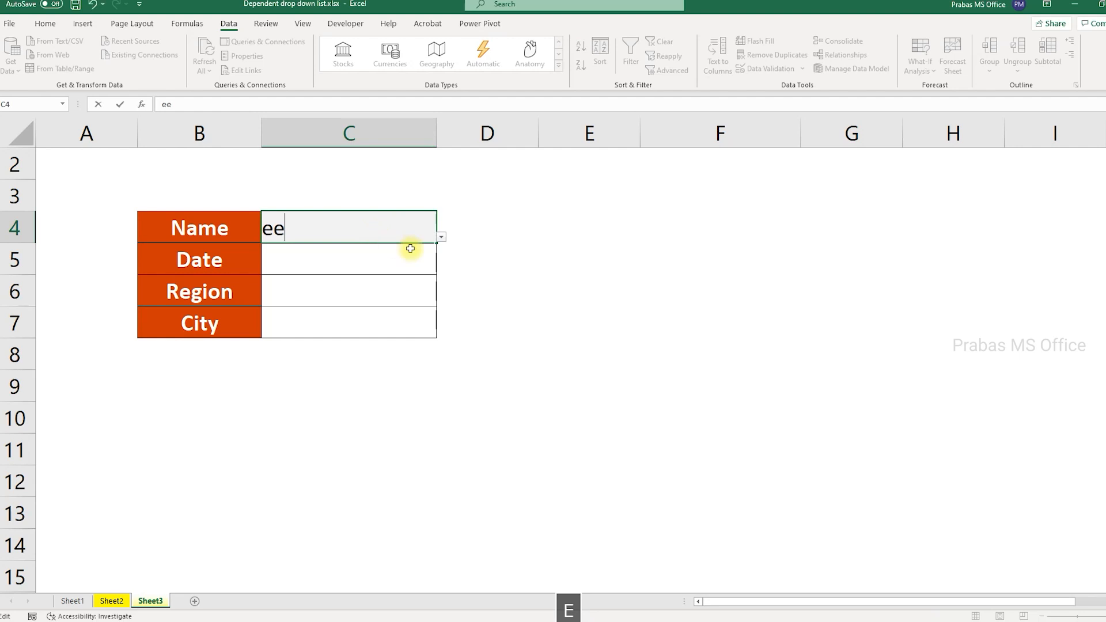
{"action": "left_click", "coordinate": [440, 237]}
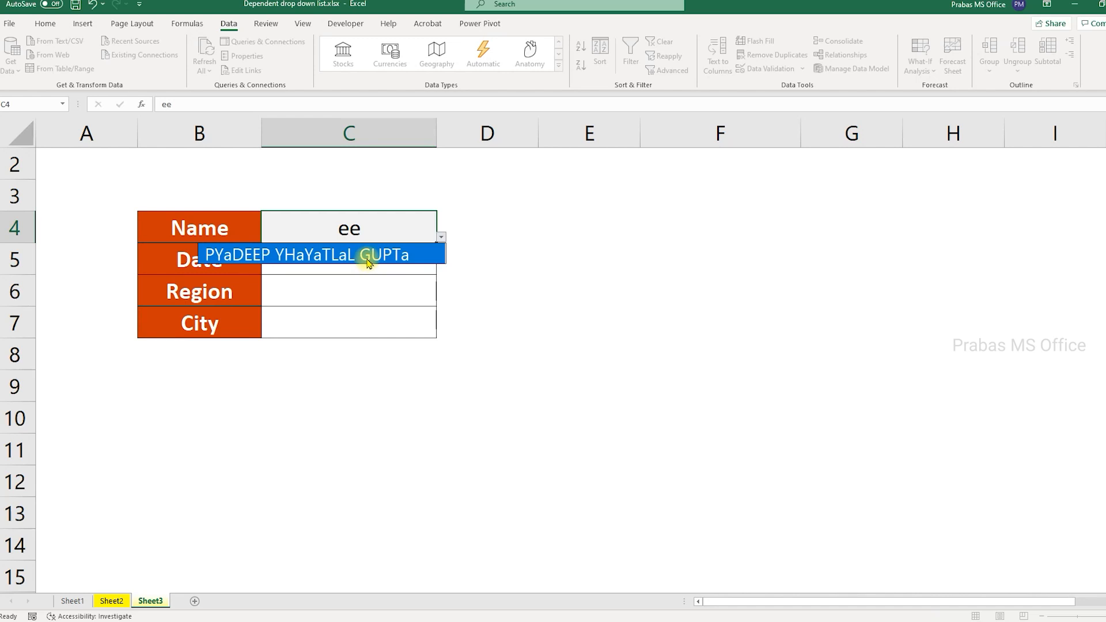
{"action": "key", "text": "Escape"}
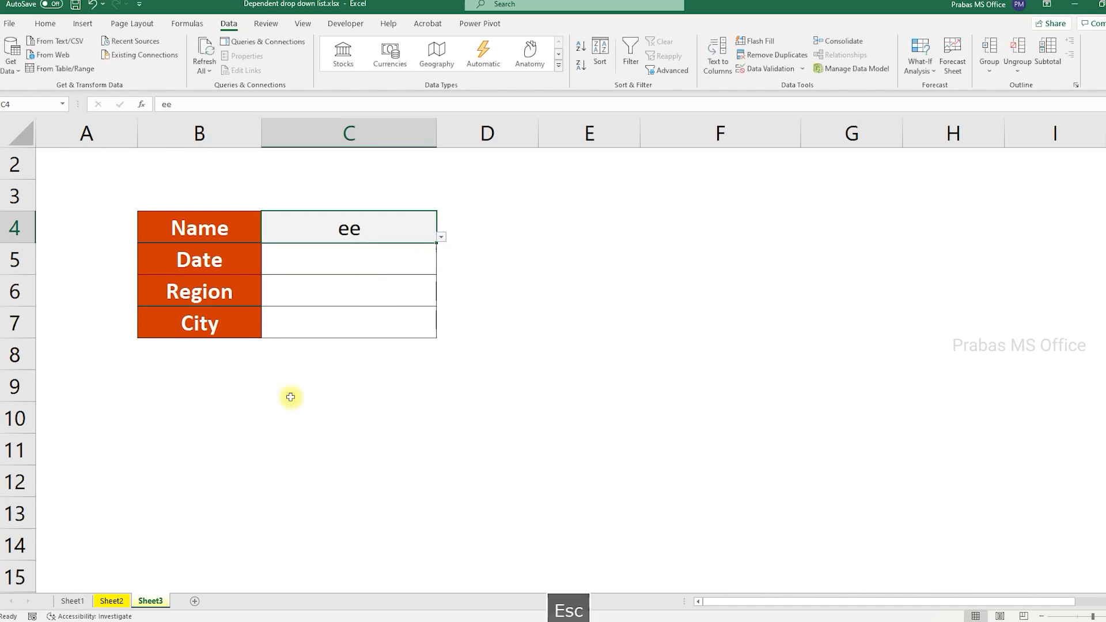
- Review the Sheet1 example: the ISNUMBER and SEARCH formula in E4, the FILTER formula in F4 and the drop-down in I4
{"action": "left_click", "coordinate": [73, 600]}
{"action": "left_click_drag", "start_coordinate": [296, 219], "coordinate": [434, 424]}
{"action": "left_click", "coordinate": [355, 224]}
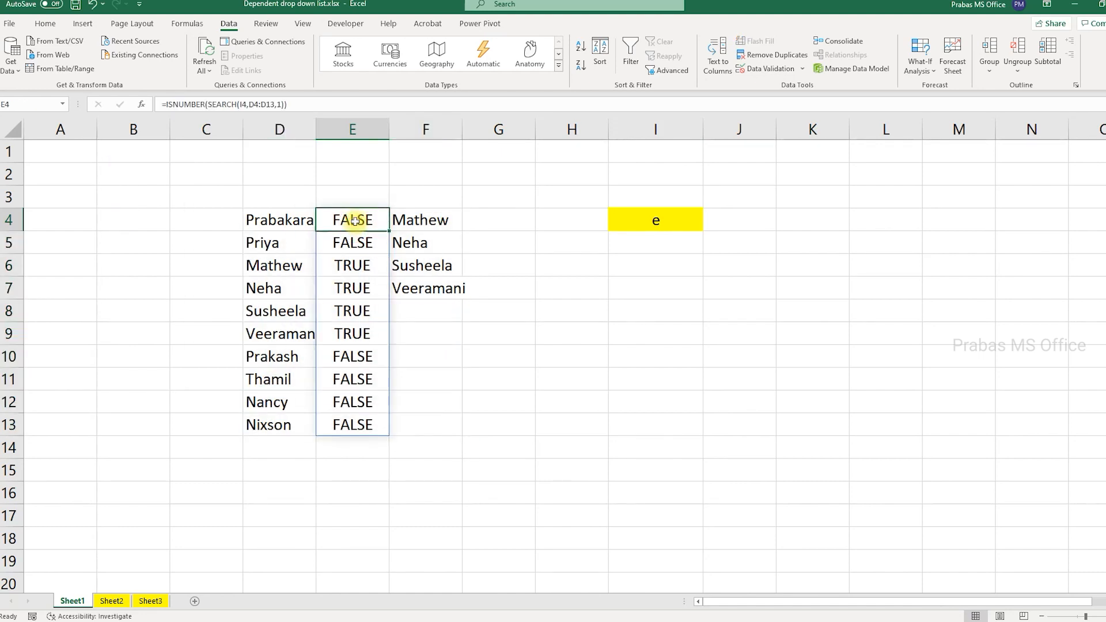
{"action": "key", "text": "F2"}
{"action": "key", "text": "Escape"}
{"action": "left_click", "coordinate": [405, 219]}
{"action": "key", "text": "F2"}
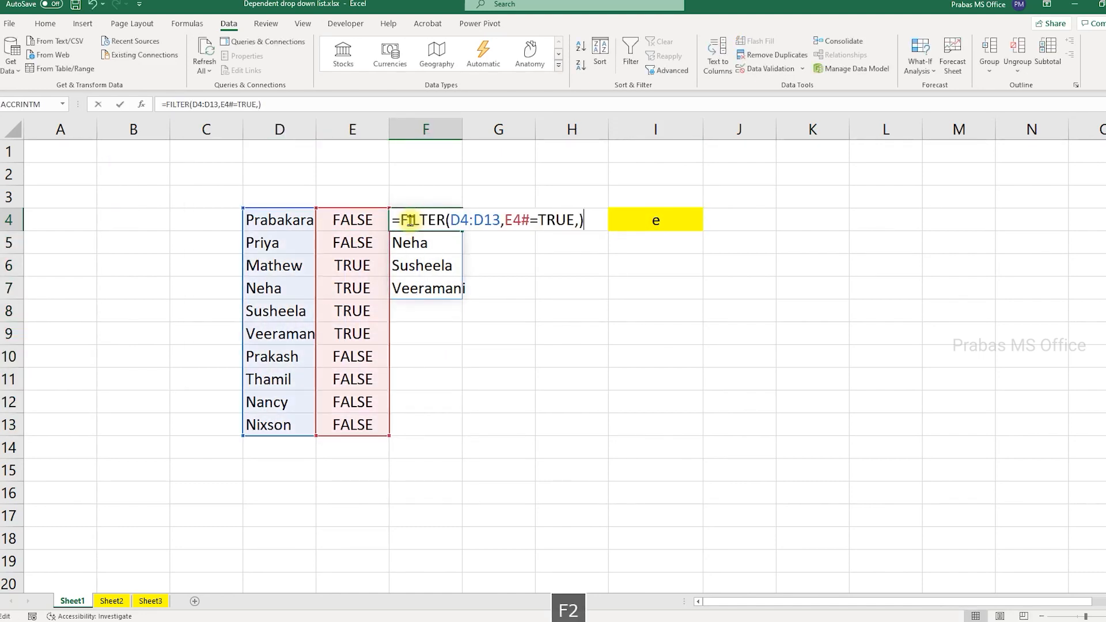
{"action": "key", "text": "Escape"}
{"action": "left_click", "coordinate": [681, 219]}
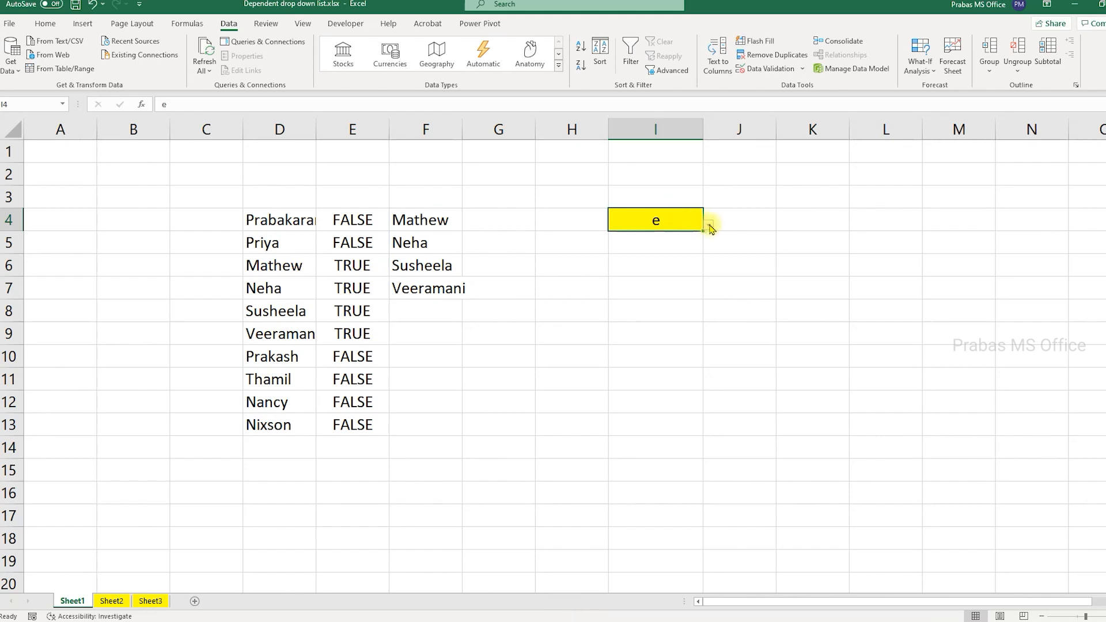
{"action": "left_click", "coordinate": [708, 226]}
{"action": "key", "text": "Escape"}
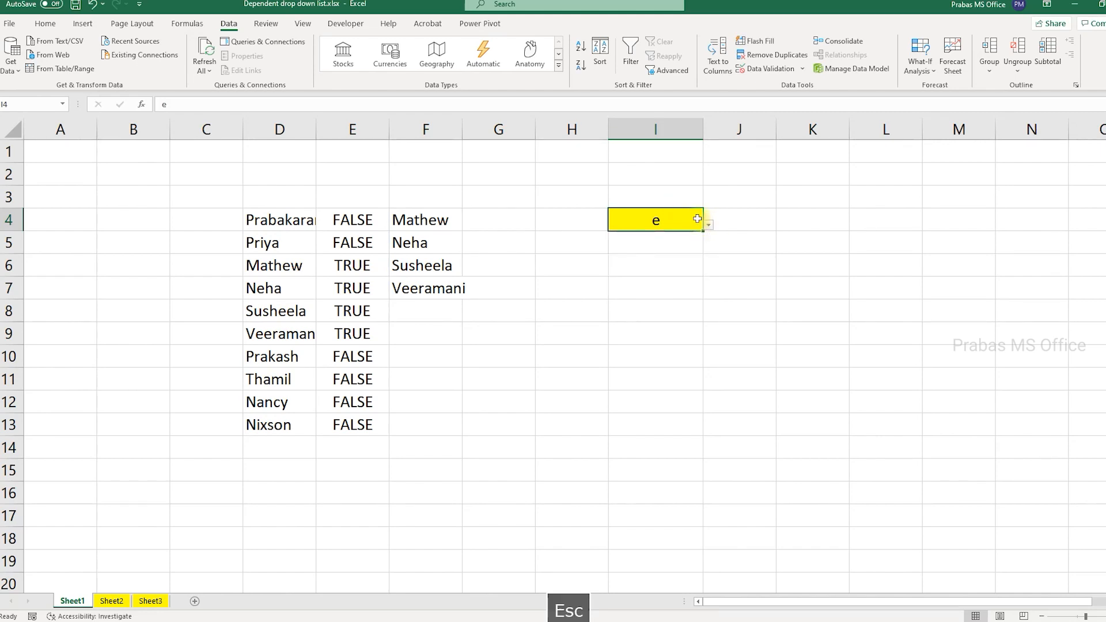
- Inspect the combined FILTER, ISNUMBER and SEARCH formula in Sheet2 cell J2 without changing it
{"action": "left_click", "coordinate": [109, 601]}
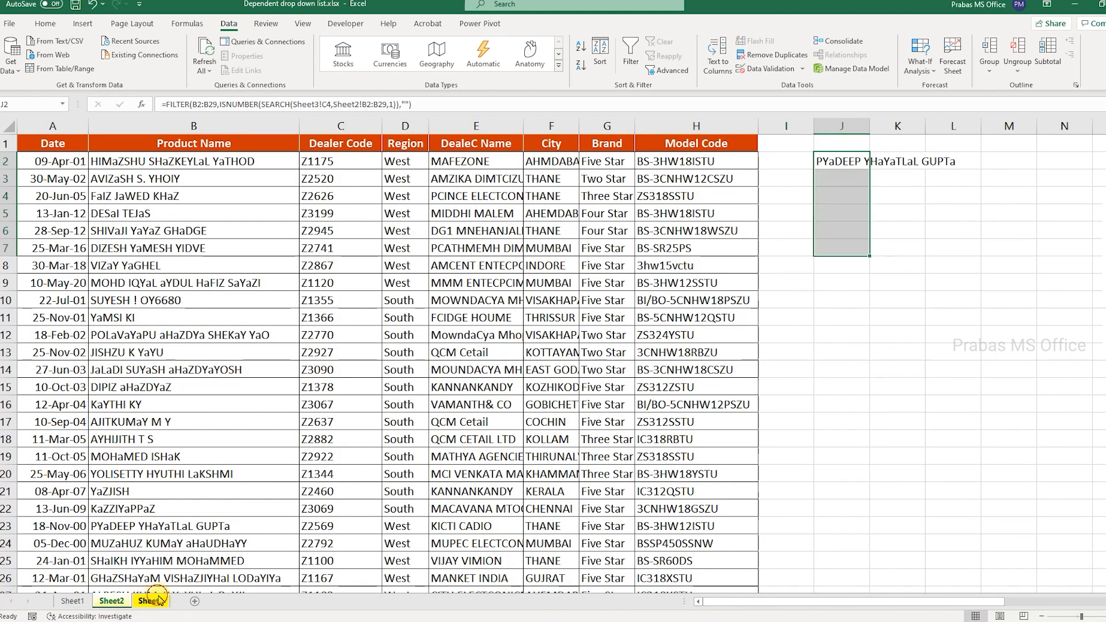
{"action": "left_click", "coordinate": [152, 600]}
{"action": "left_click", "coordinate": [116, 601]}
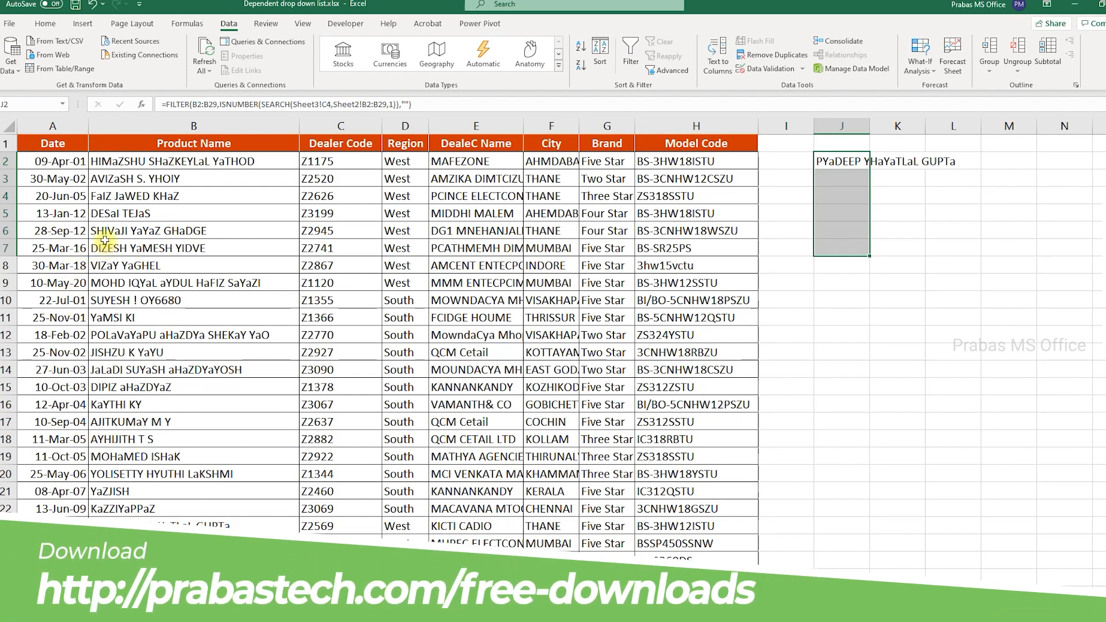
{"action": "double_click", "coordinate": [841, 161]}
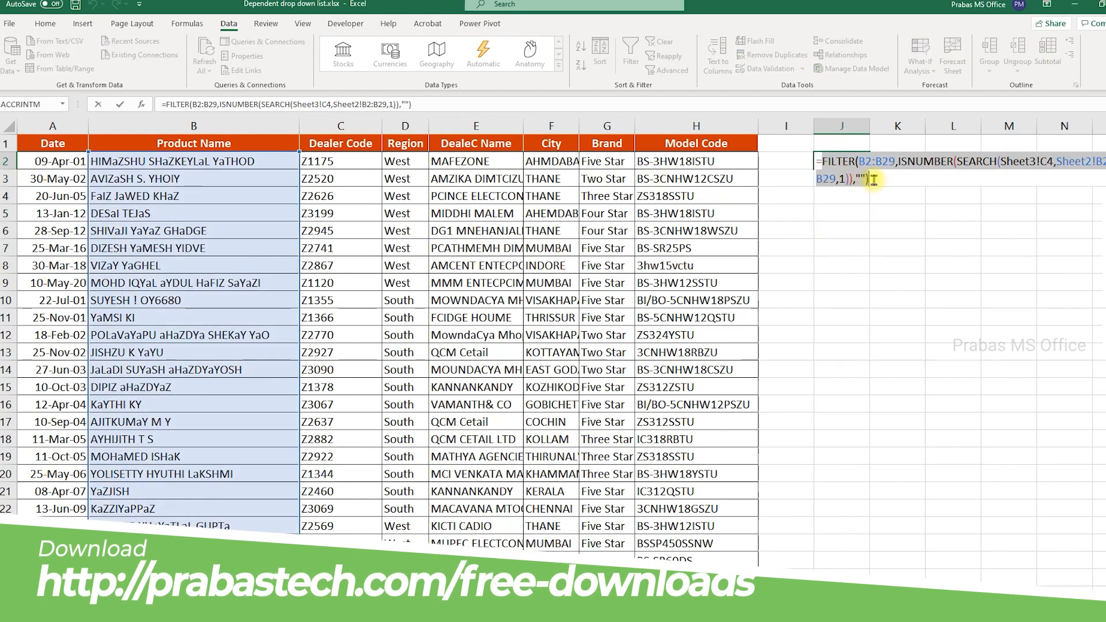
{"action": "key", "text": "Escape"}
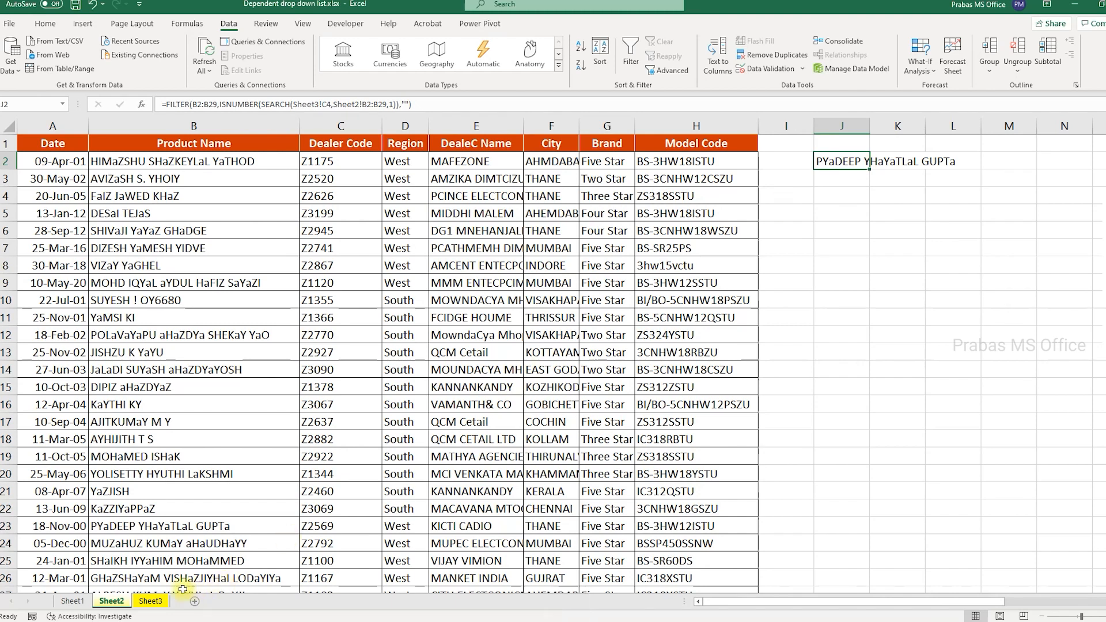
- Check the list source in the data validation settings of Sheet3 cell C4 and close them without changes
{"action": "left_click", "coordinate": [152, 601]}
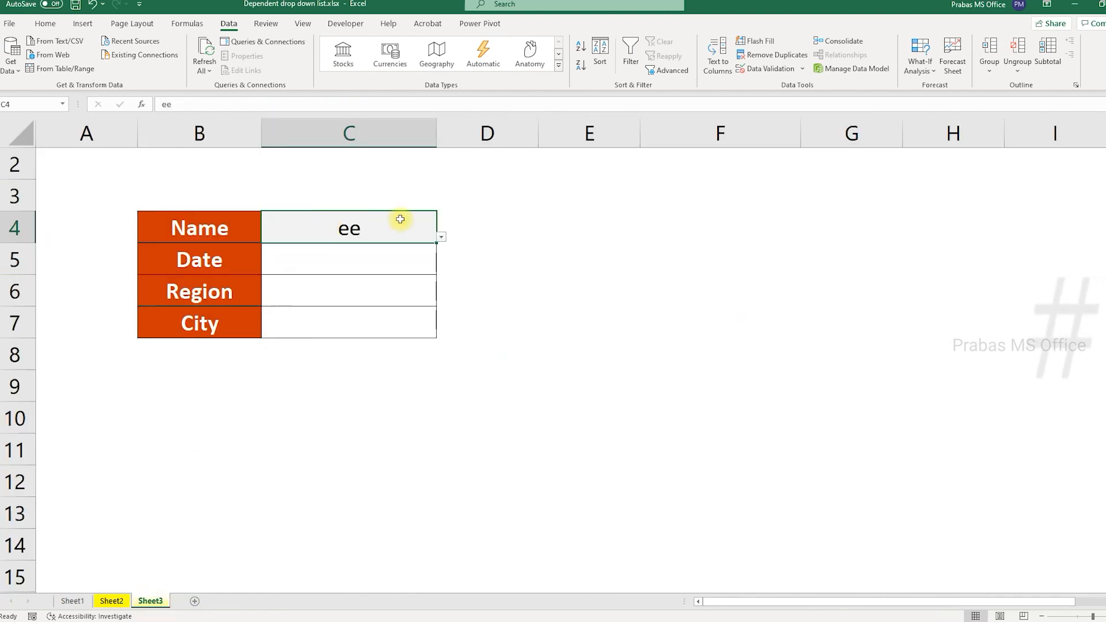
{"action": "left_click", "coordinate": [767, 70]}
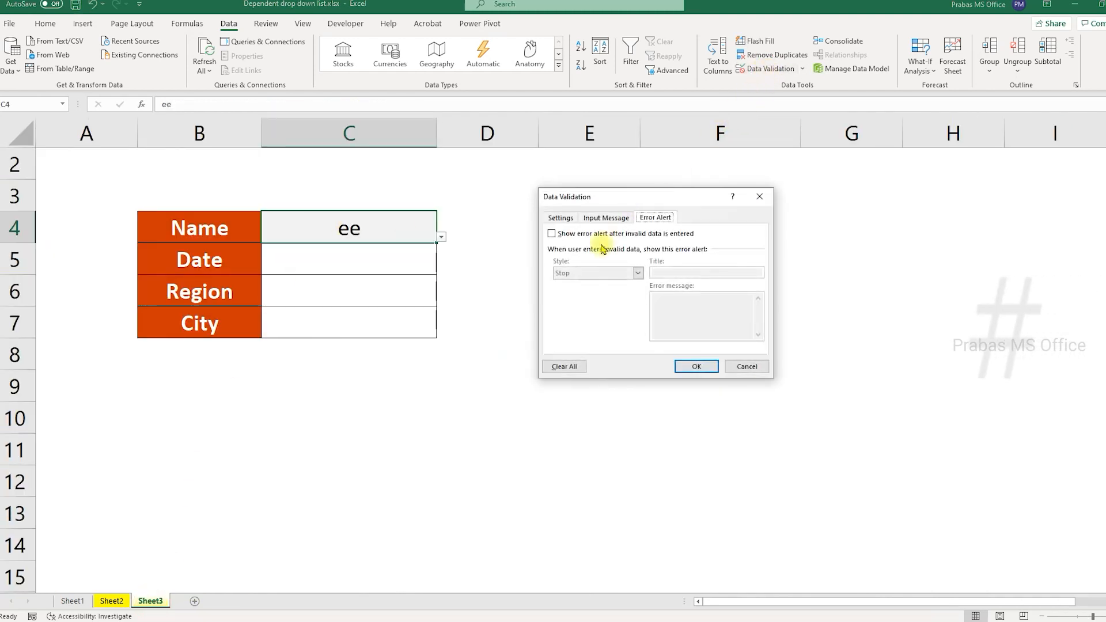
{"action": "left_click", "coordinate": [562, 218]}
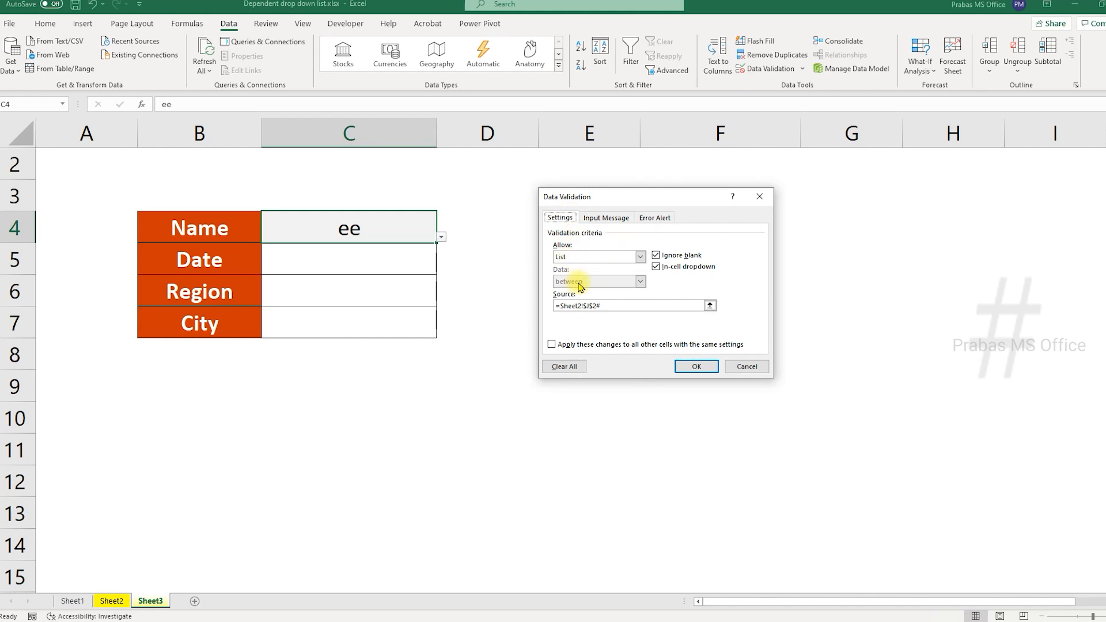
{"action": "left_click", "coordinate": [599, 306]}
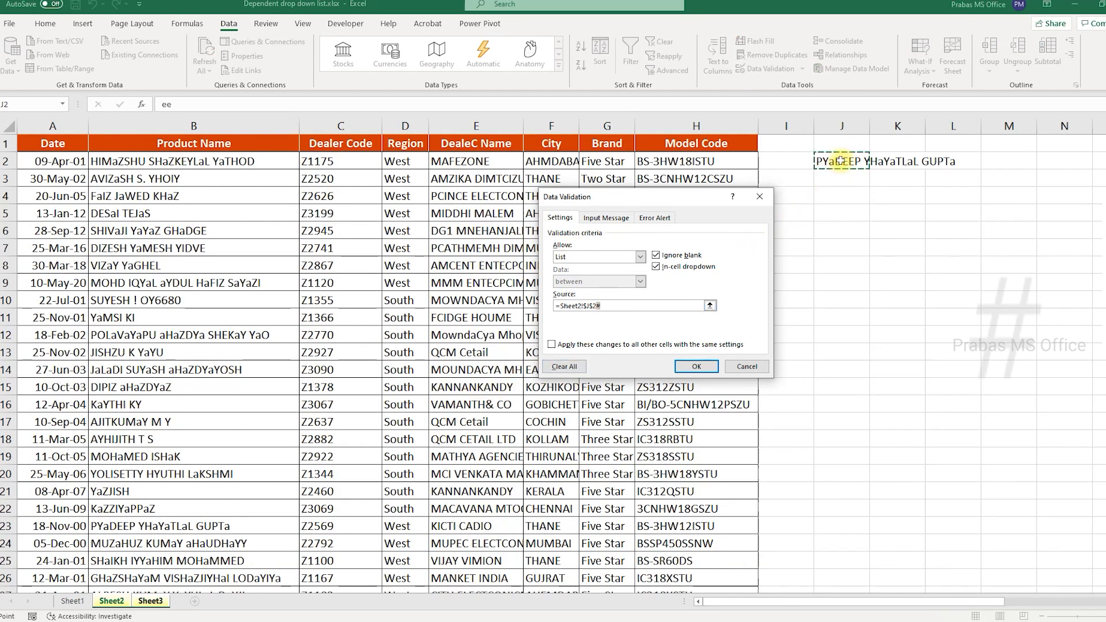
{"action": "key", "text": "Escape"}
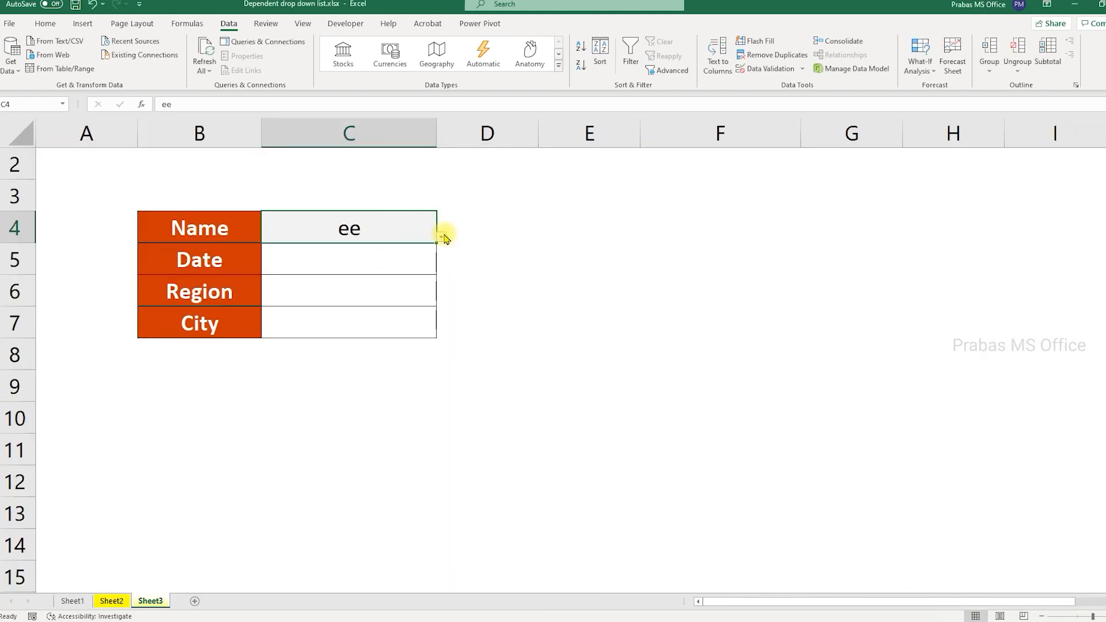
{"action": "left_click", "coordinate": [510, 223]}
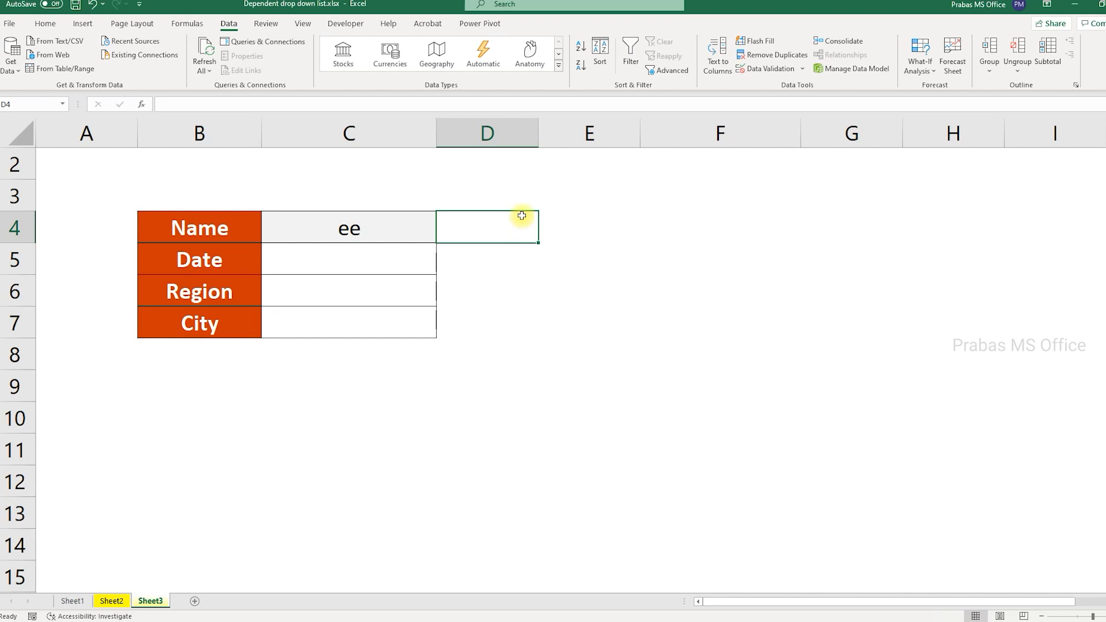
{"action": "type", "text": "#"}
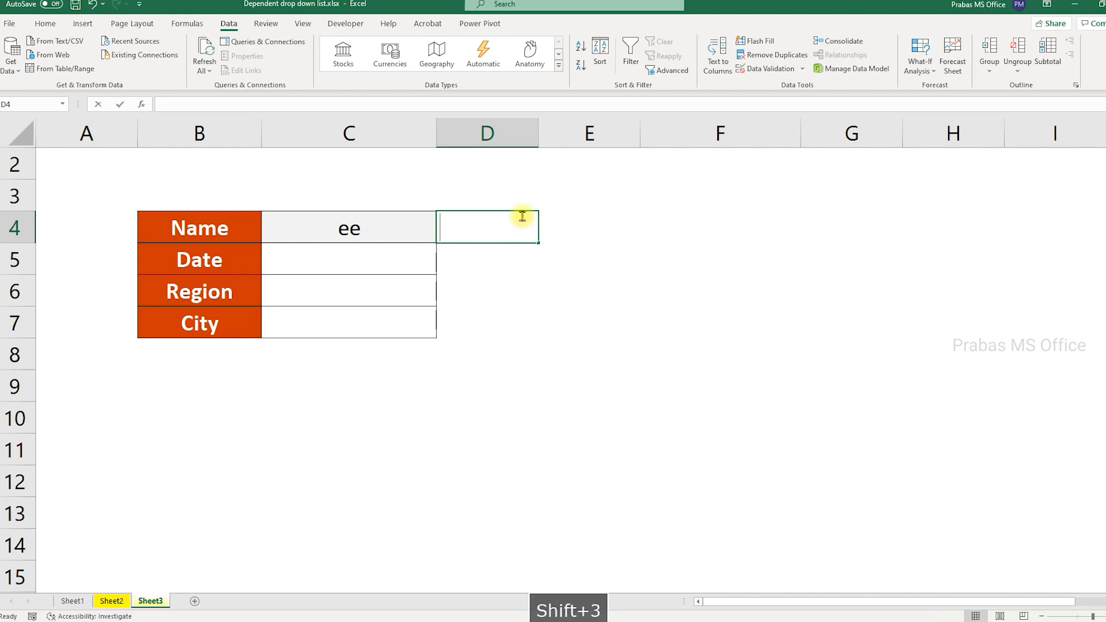
{"action": "key", "text": "Escape"}
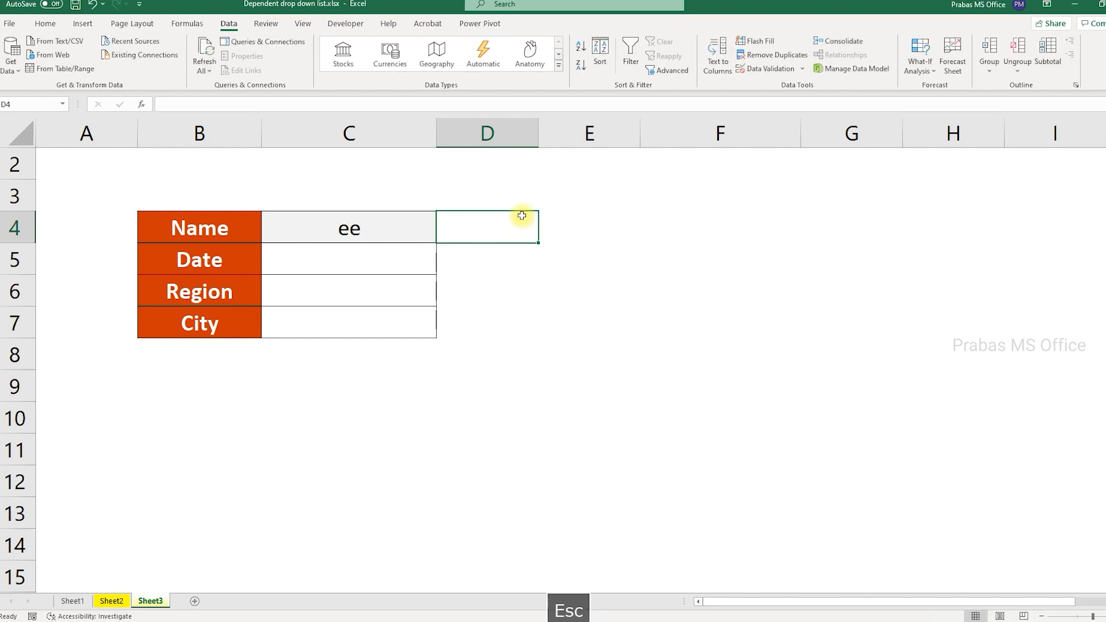